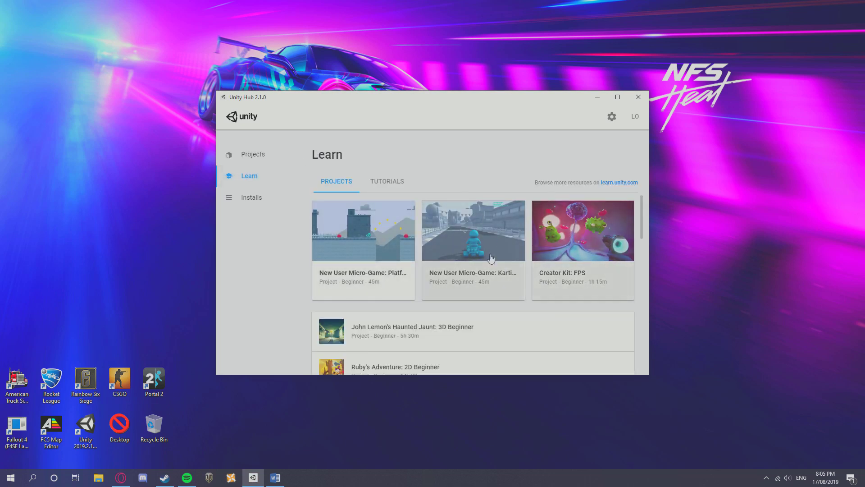
# Step: Review the installed Unity versions, the releases available to add, and the optional modules offered for Unity 2019.1.14f1, without installing anything
pyautogui.click(262, 199)
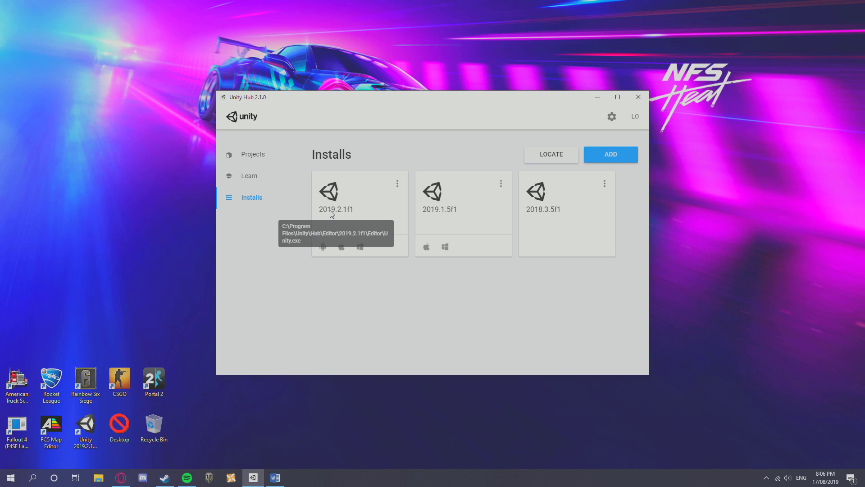
pyautogui.click(825, 477)
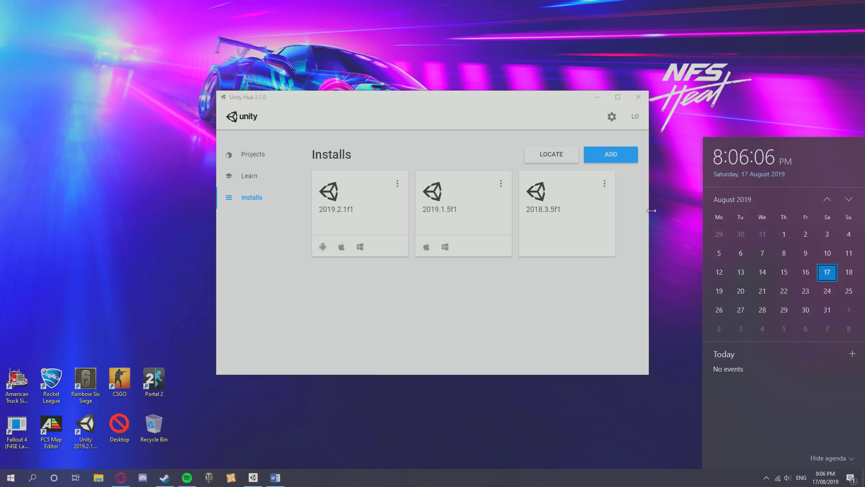
pyautogui.click(329, 319)
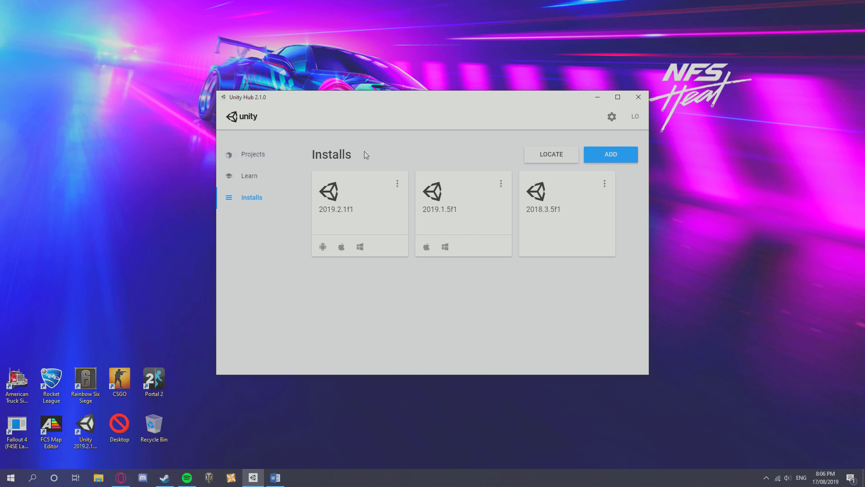
pyautogui.click(617, 157)
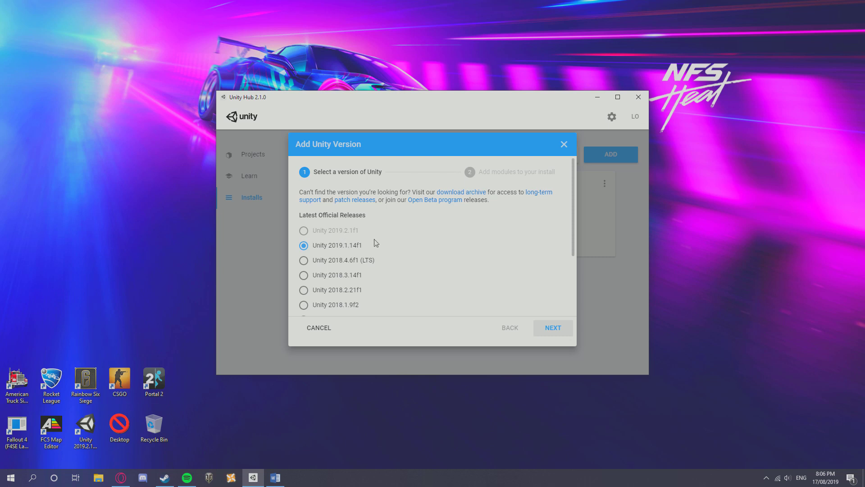
pyautogui.scroll(-3, 367, 261)
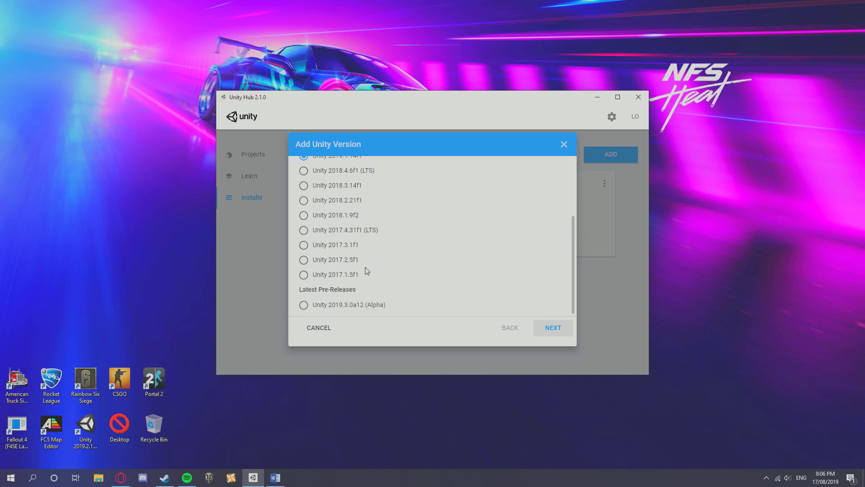
pyautogui.scroll(3, 367, 270)
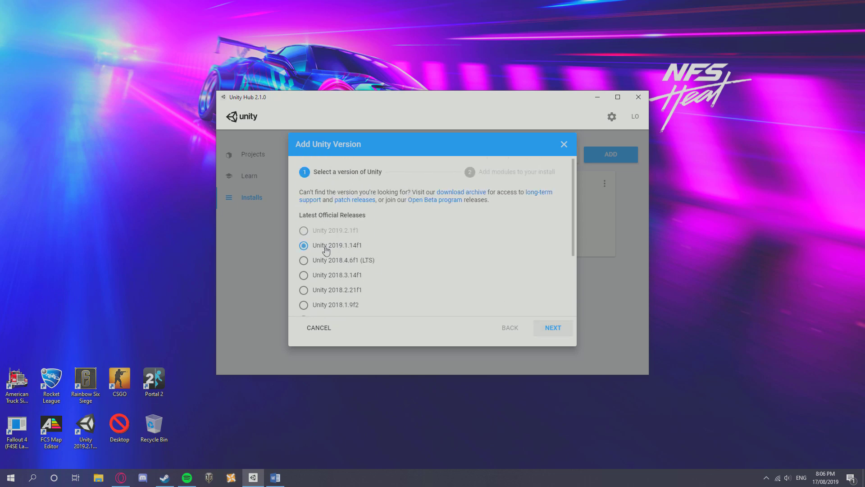
pyautogui.click(553, 327)
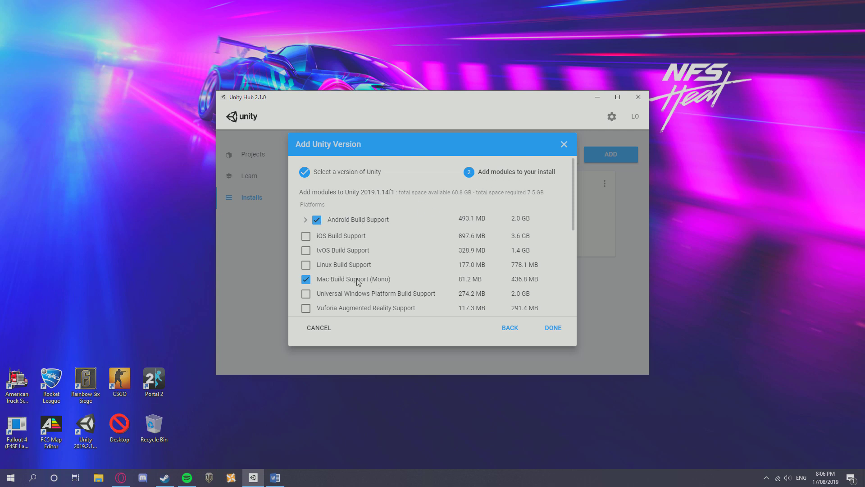
pyautogui.scroll(-1, 356, 262)
pyautogui.scroll(-2, 356, 262)
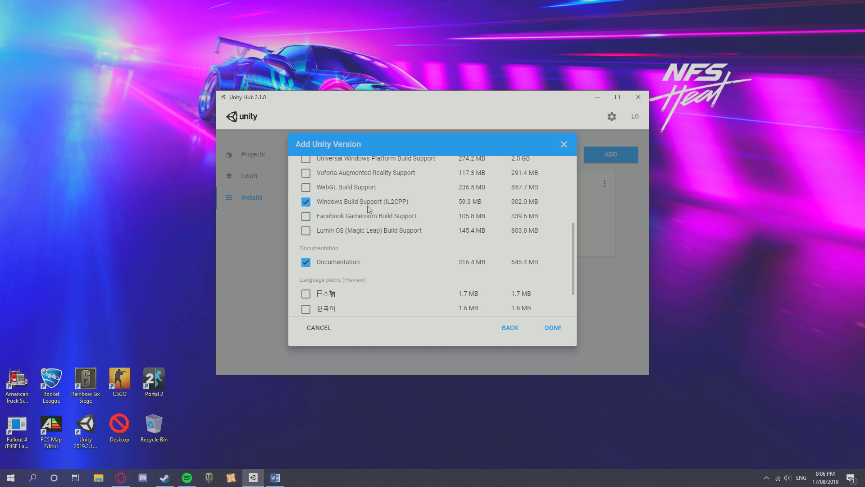
pyautogui.scroll(-1, 372, 210)
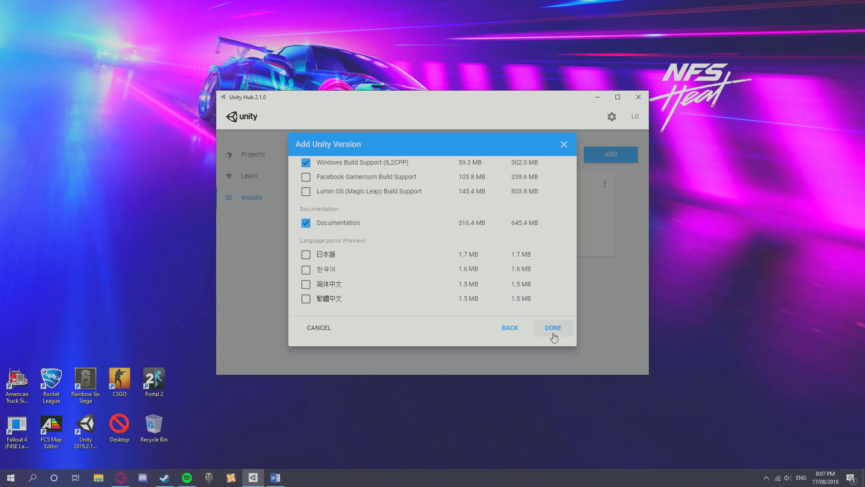
pyautogui.scroll(5, 521, 185)
pyautogui.click(564, 144)
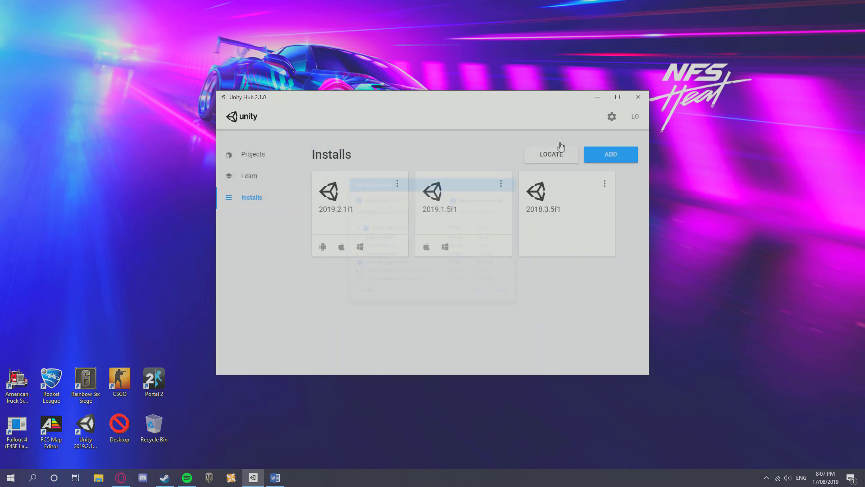
# Step: Create a new project named Tutorial from the 3D template
pyautogui.click(275, 156)
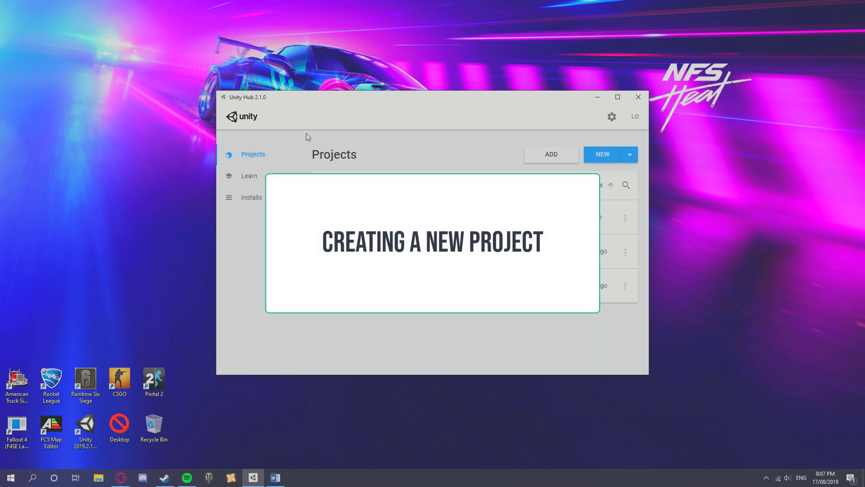
pyautogui.click(603, 155)
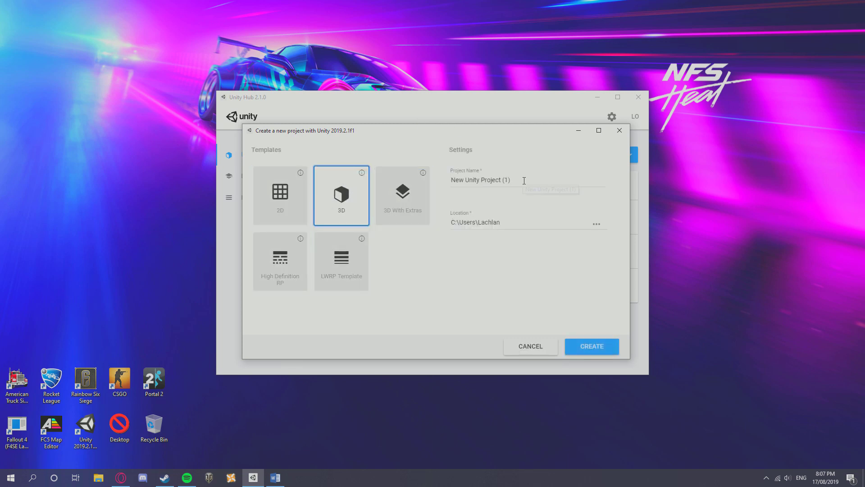
pyautogui.moveTo(518, 181); pyautogui.dragTo(432, 168)
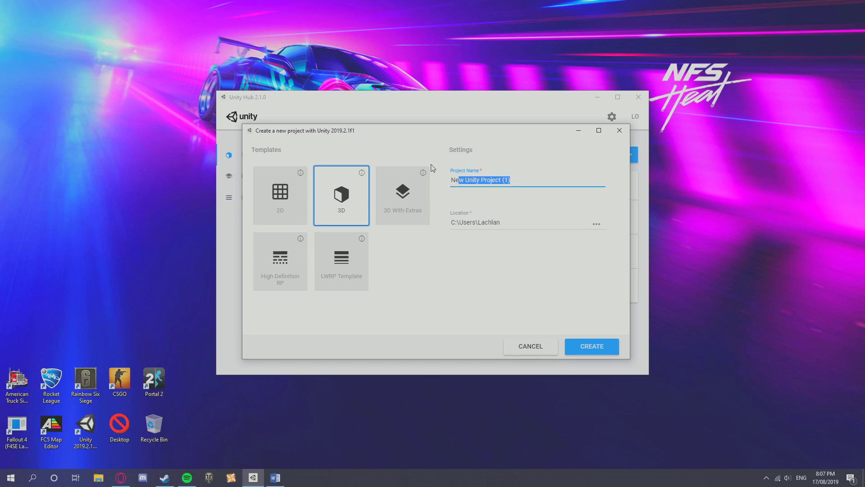
pyautogui.press('BackSpace')
pyautogui.press('BackSpace')
pyautogui.press('BackSpace')
pyautogui.write('Tu')
pyautogui.click(585, 349)
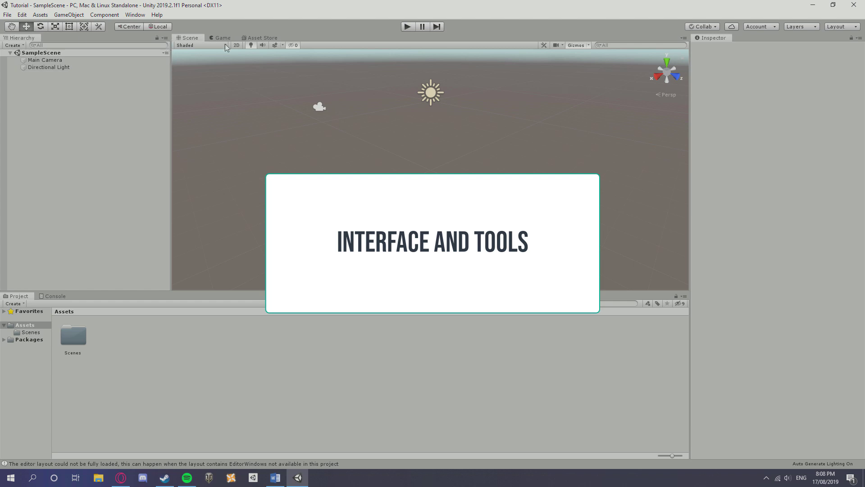
# Step: Reorder the Scene and Game views so Game comes first, and switch the editor to the 2 by 3 layout
pyautogui.moveTo(223, 37); pyautogui.dragTo(176, 38)
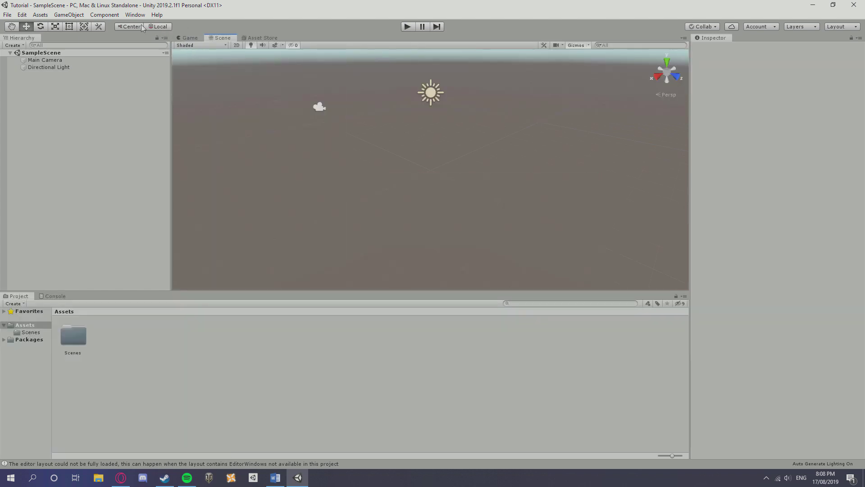
pyautogui.click(126, 16)
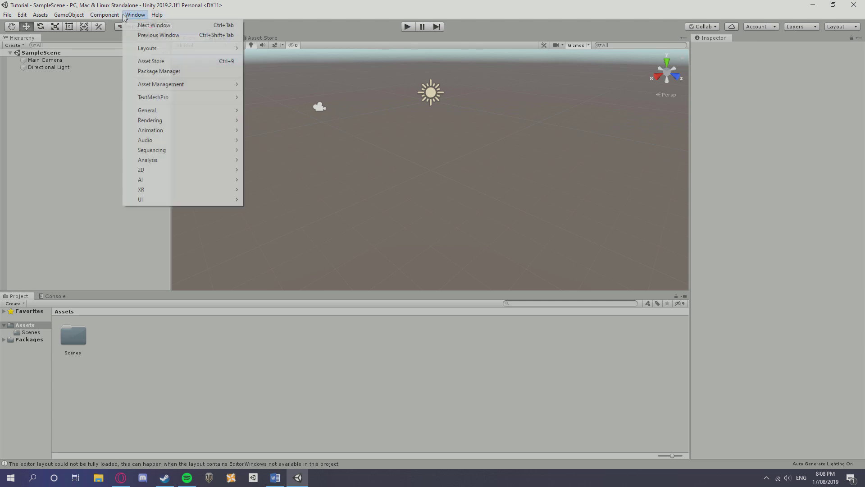
pyautogui.moveTo(148, 48)
pyautogui.click(264, 48)
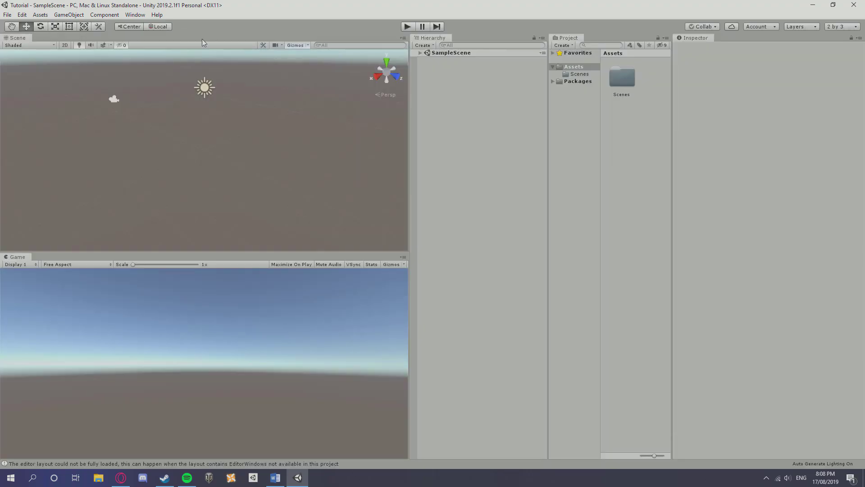
# Step: Switch the editor to the Default window layout
pyautogui.click(138, 15)
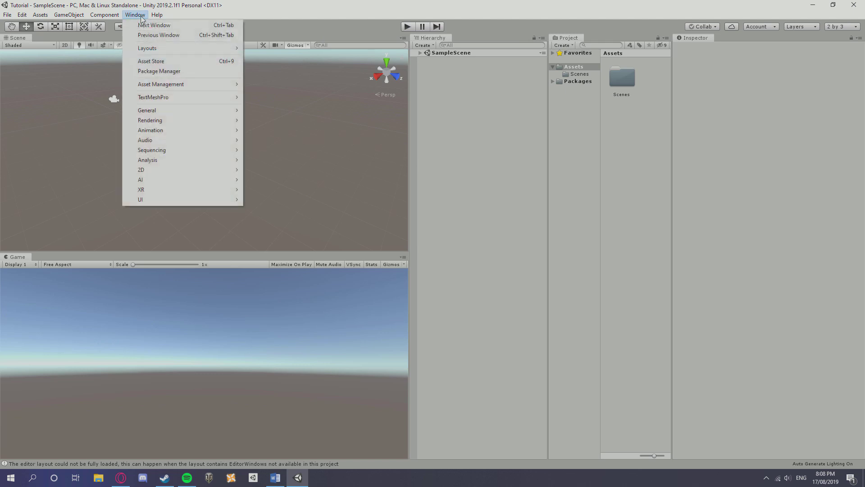
pyautogui.moveTo(162, 48)
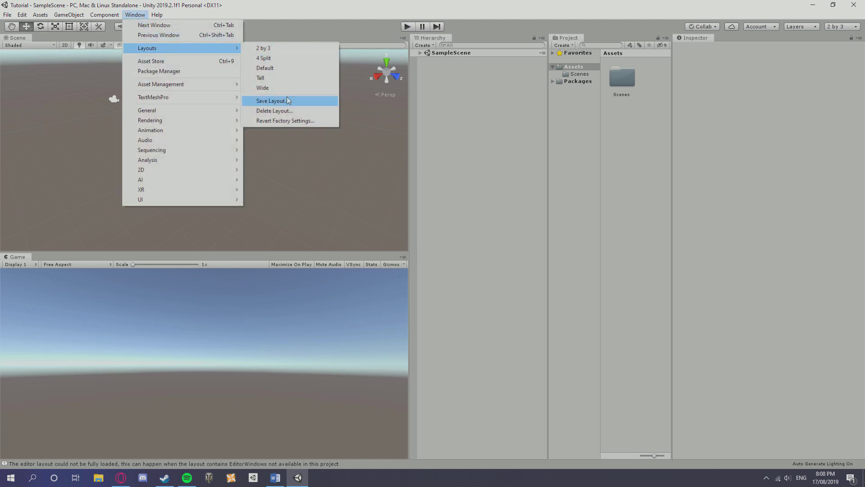
pyautogui.click(269, 67)
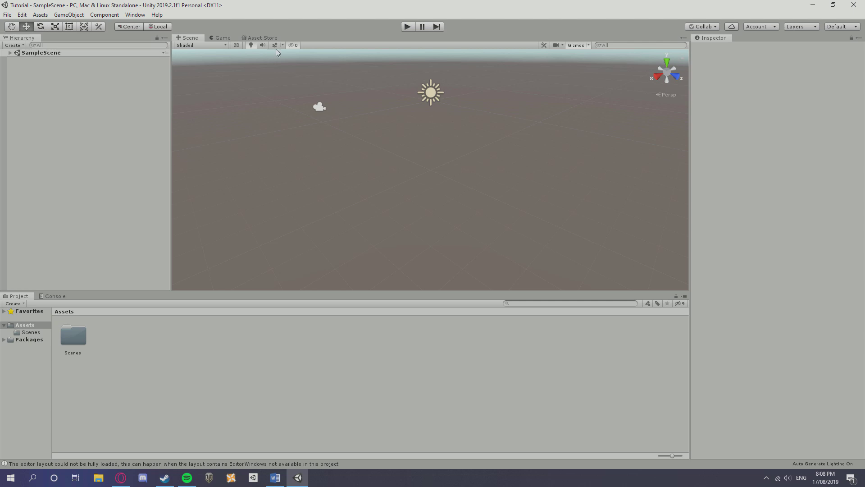
# Step: Add a 3D Cube object to SampleScene and leave it deselected
pyautogui.click(66, 16)
pyautogui.moveTo(94, 45)
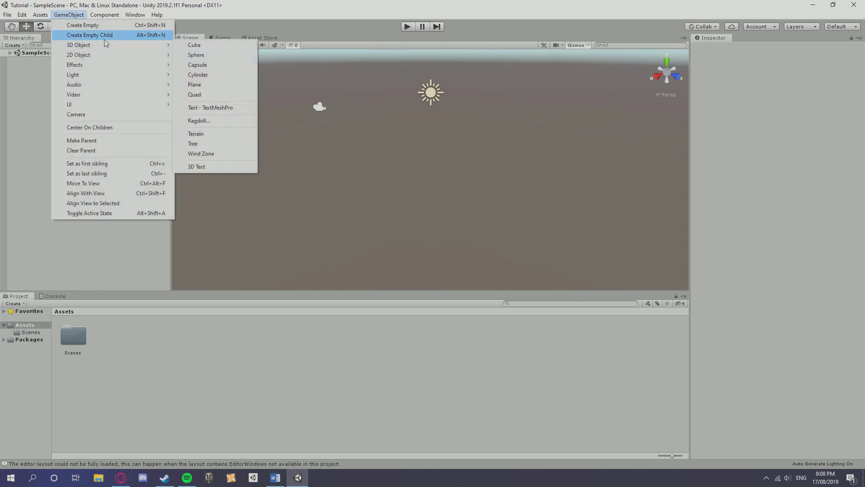
pyautogui.click(190, 45)
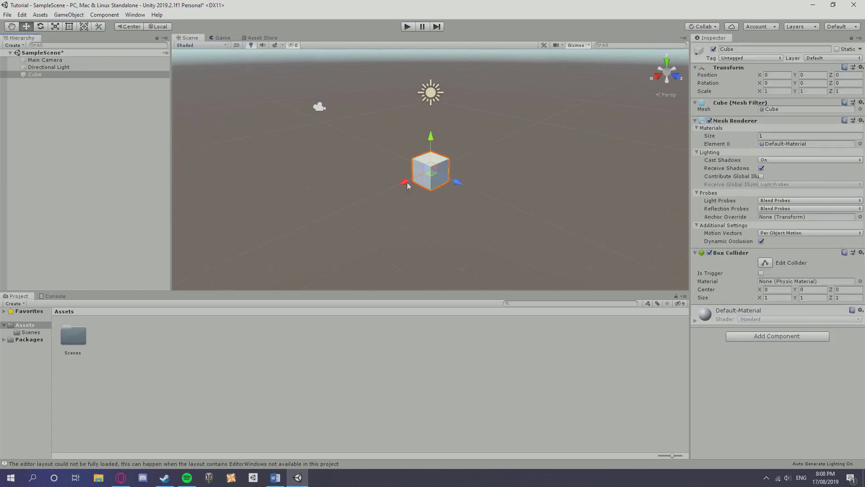
pyautogui.click(118, 107)
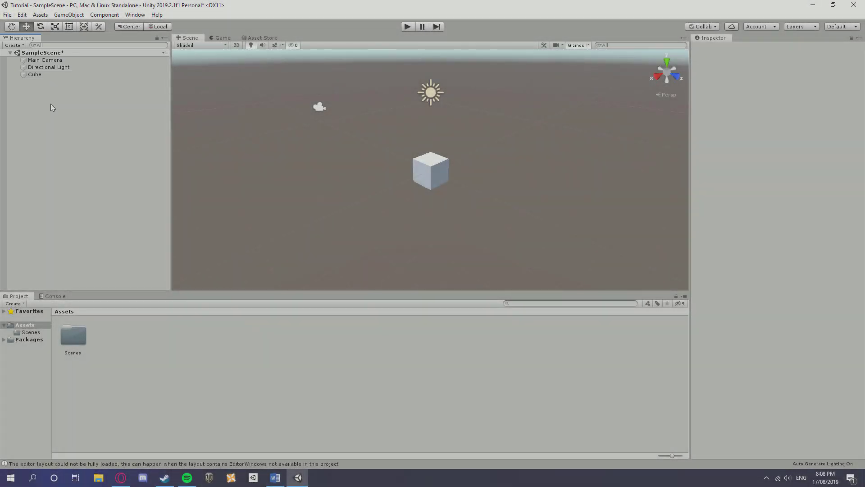
# Step: Examine the Main Camera with its rendered game view, and inspect the properties of the Directional Light and Cube
pyautogui.click(45, 60)
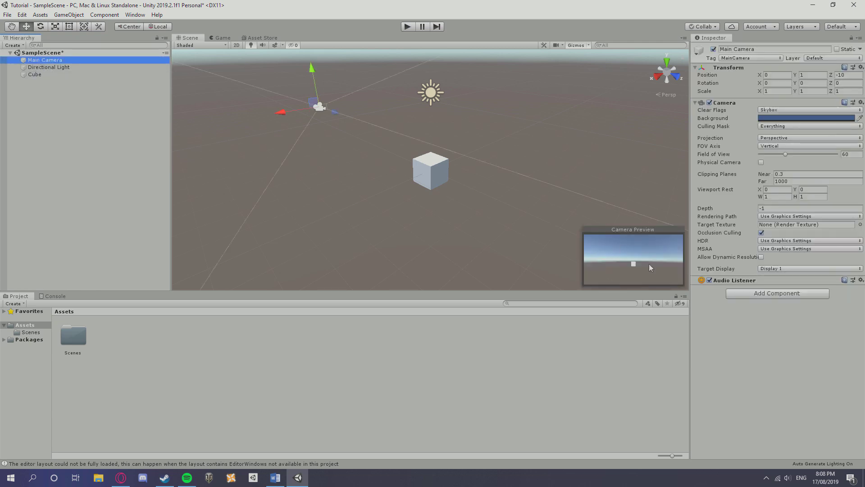
pyautogui.click(220, 38)
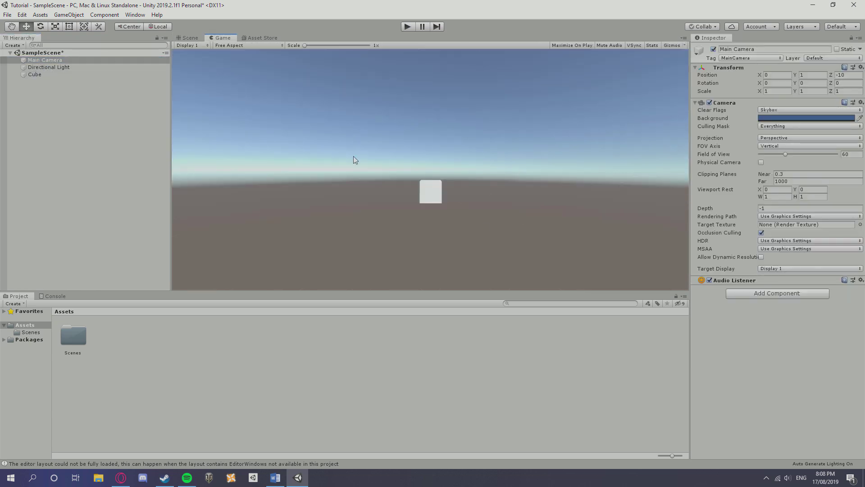
pyautogui.click(190, 38)
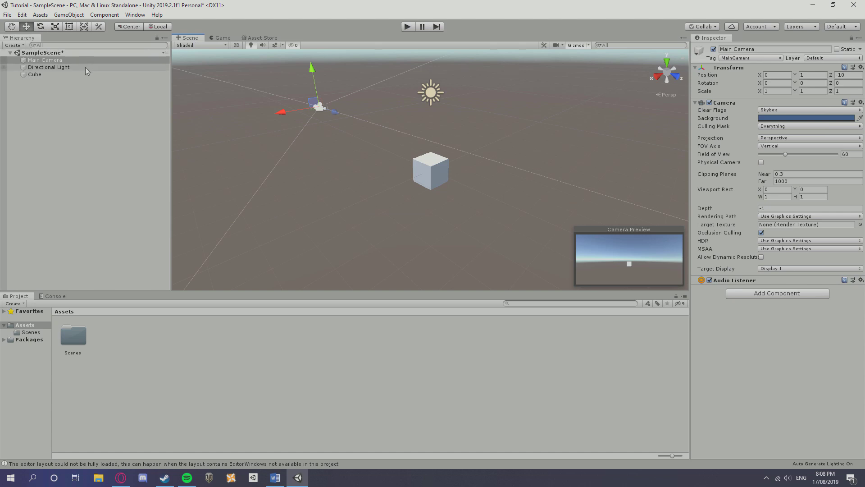
pyautogui.click(47, 68)
pyautogui.click(40, 75)
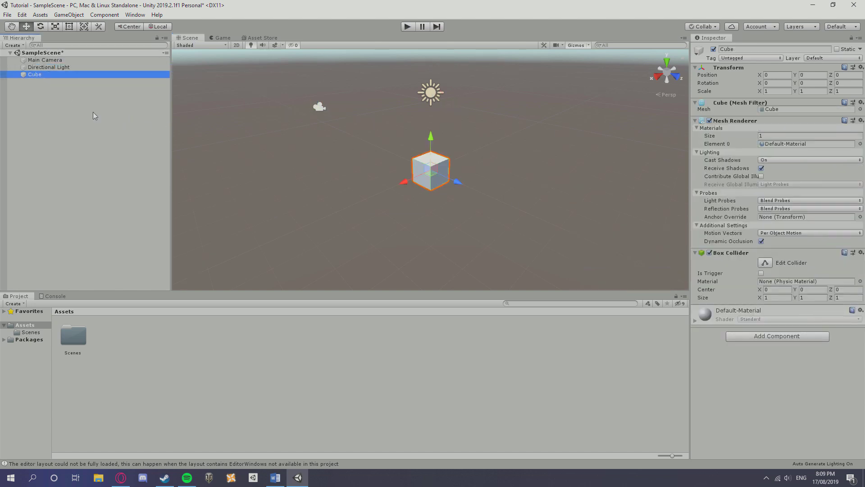
pyautogui.click(67, 68)
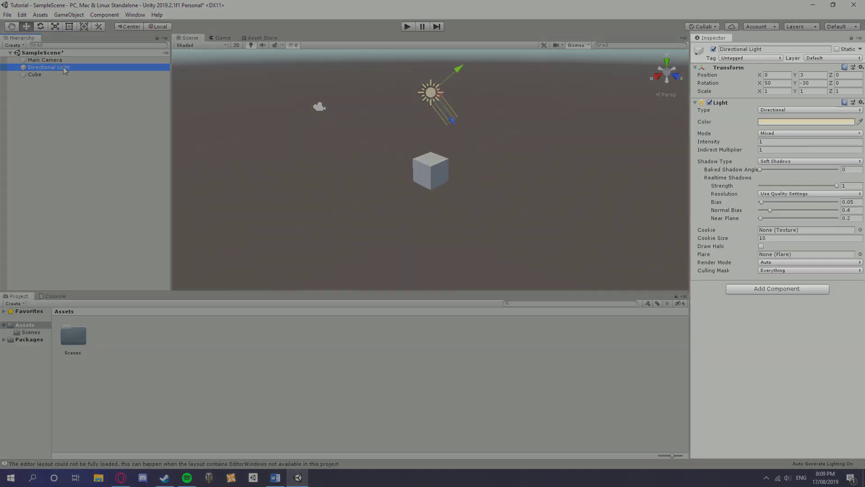
pyautogui.click(61, 60)
# Step: Try an X scale of 5 on the Cube, and set it back to 1
pyautogui.click(56, 75)
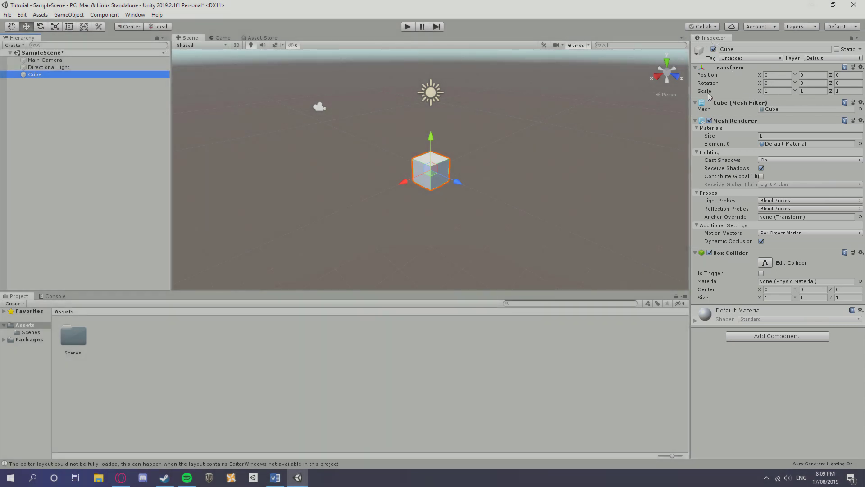
pyautogui.click(747, 92)
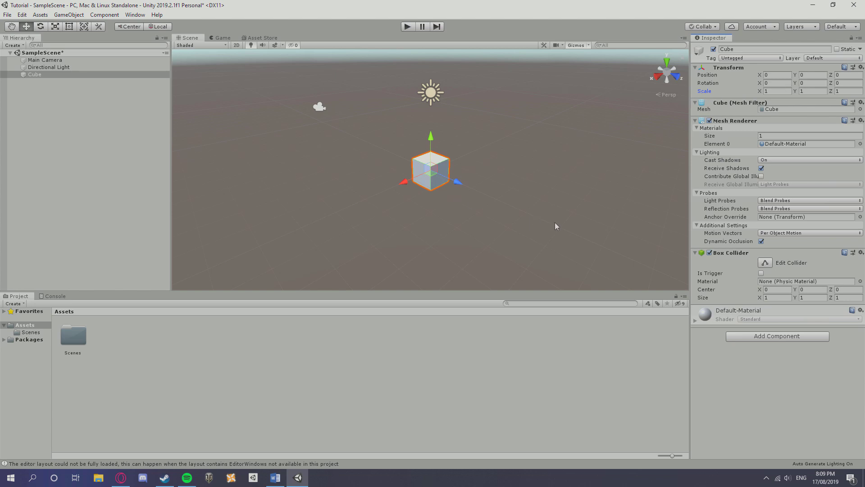
pyautogui.click(781, 91)
pyautogui.write('5')
pyautogui.press('BackSpace')
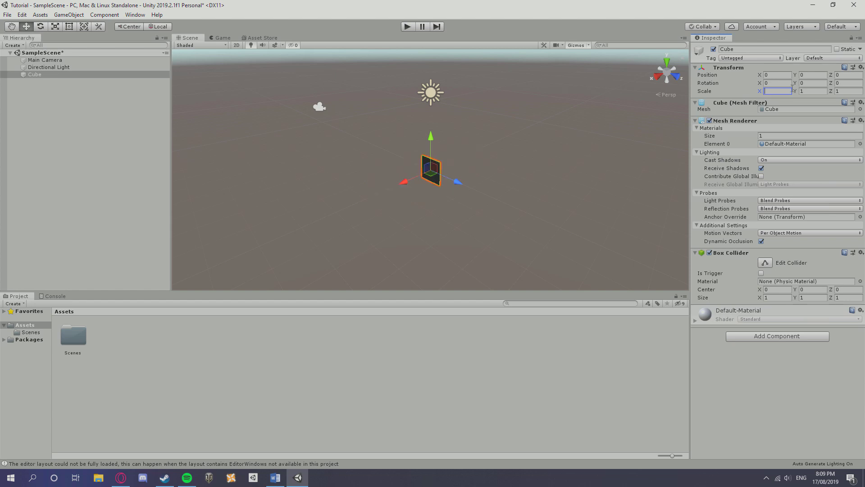
pyautogui.write('1')
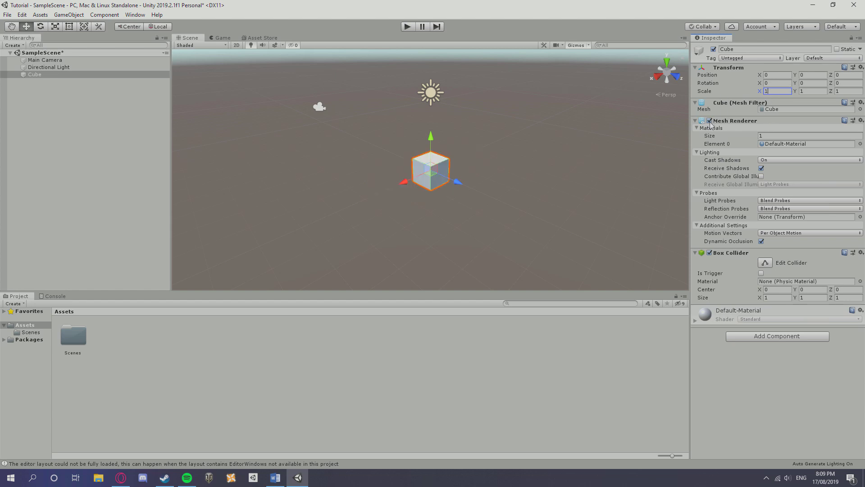
# Step: Look at the Rigidbody components that can be added to the Cube, and deselect it without adding any
pyautogui.click(771, 336)
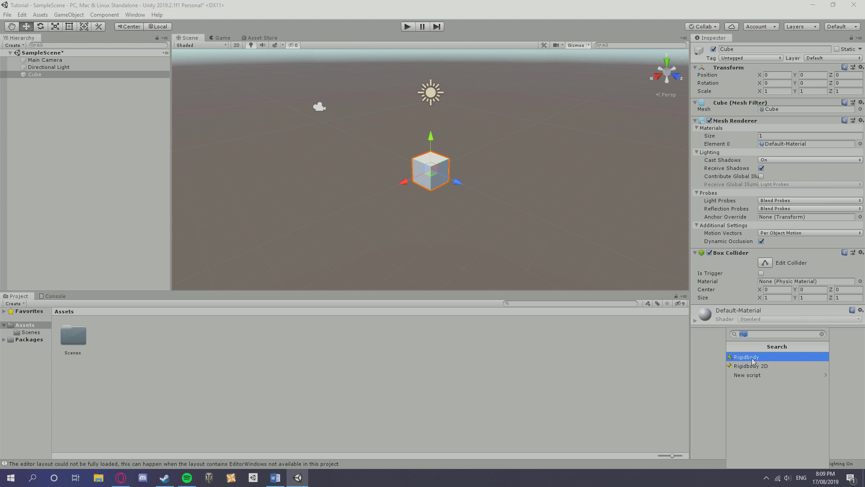
pyautogui.click(711, 359)
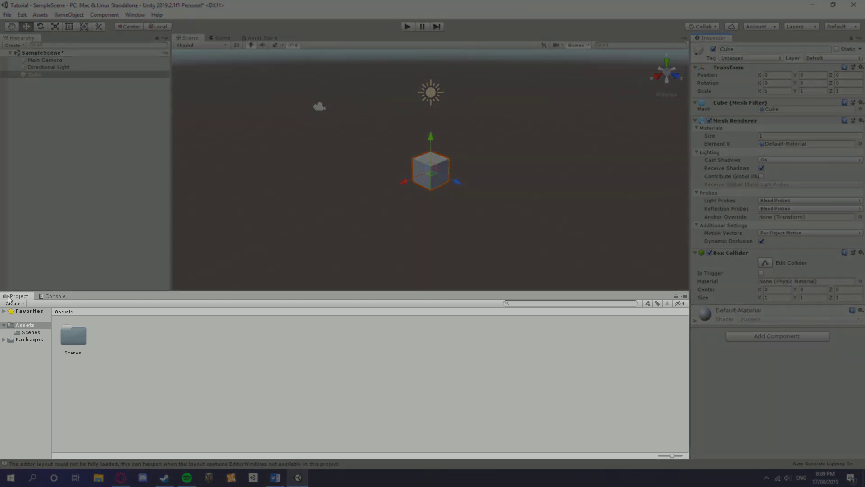
pyautogui.click(138, 350)
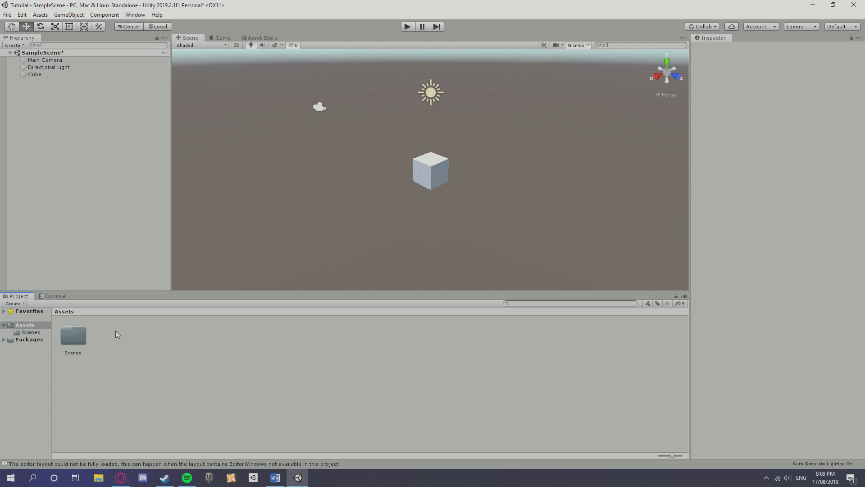
# Step: Inspect the Scenes folder in the project's assets and leave it deselected
pyautogui.doubleClick(73, 336)
pyautogui.click(62, 311)
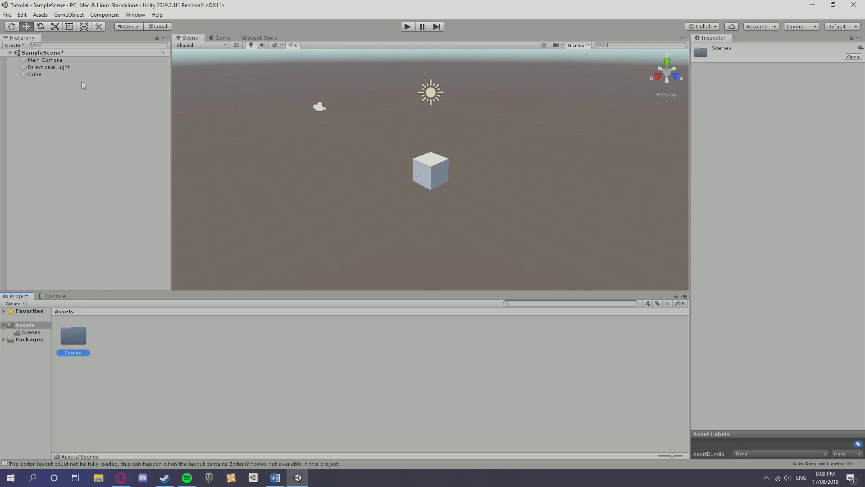
pyautogui.click(84, 159)
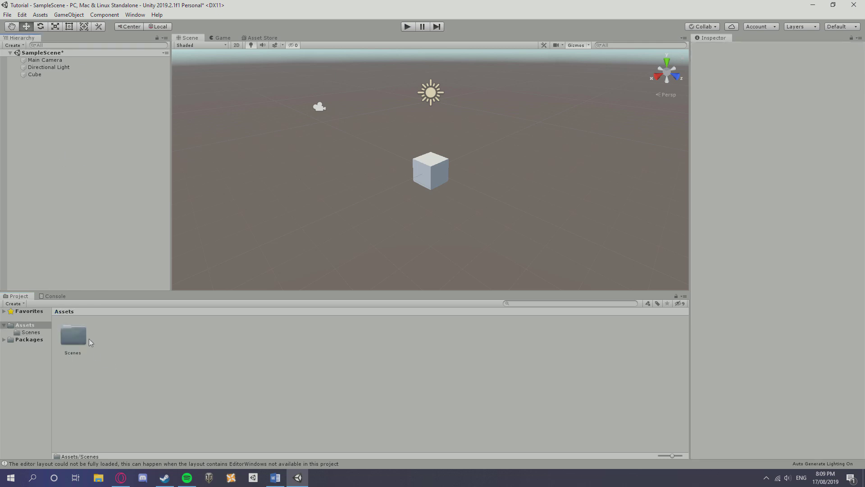
# Step: Clear the messages from the Console and return to the project assets
pyautogui.click(55, 295)
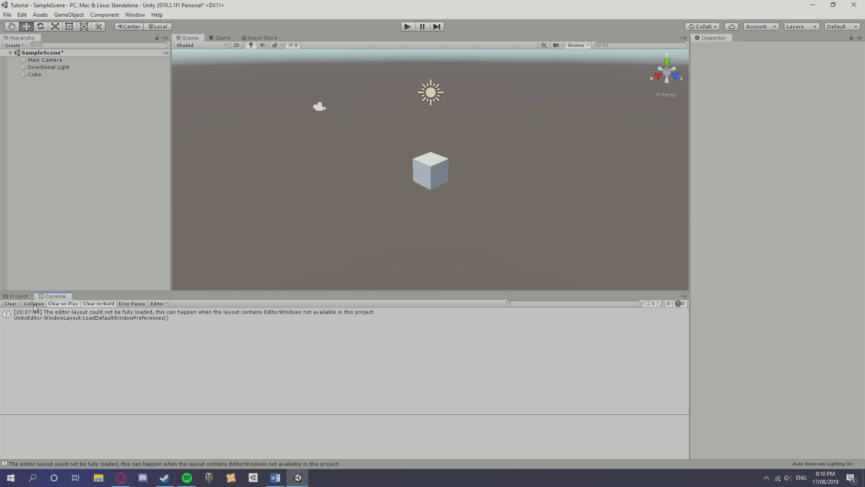
pyautogui.click(10, 304)
pyautogui.click(21, 296)
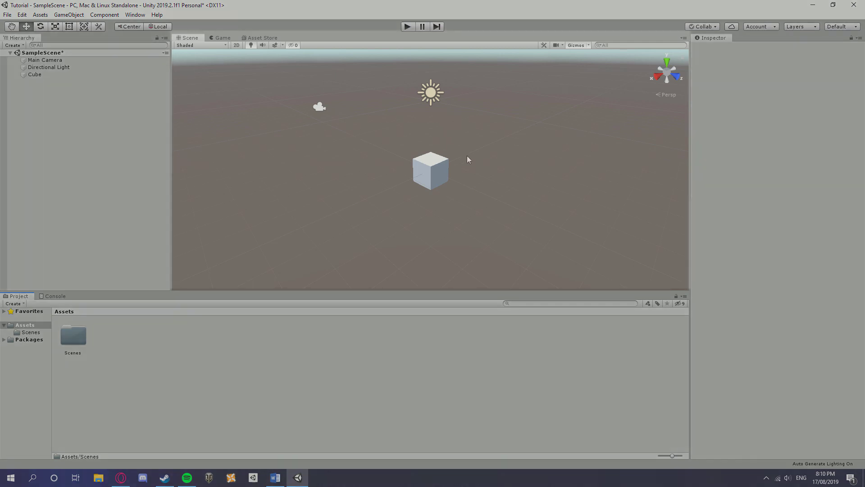
# Step: Move the Cube along X to about 0.33 and check its placement in the Game view
pyautogui.moveTo(467, 158); pyautogui.dragTo(586, 182, button='right')
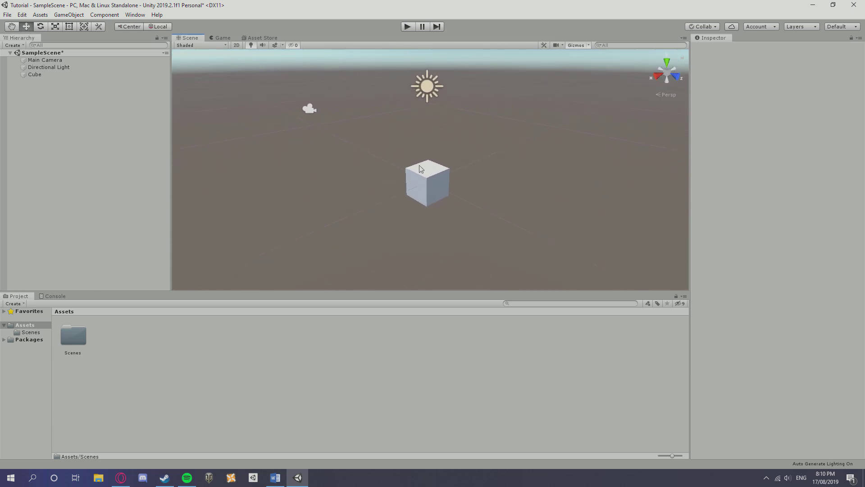
pyautogui.click(417, 184)
pyautogui.moveTo(401, 183)
pyautogui.mouseDown()
pyautogui.moveTo(372, 199)
pyautogui.moveTo(404, 191)
pyautogui.mouseUp()
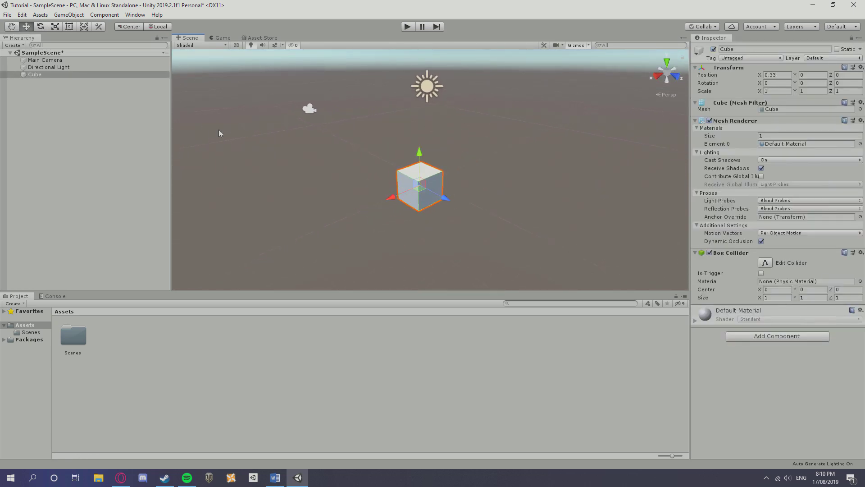
pyautogui.click(219, 40)
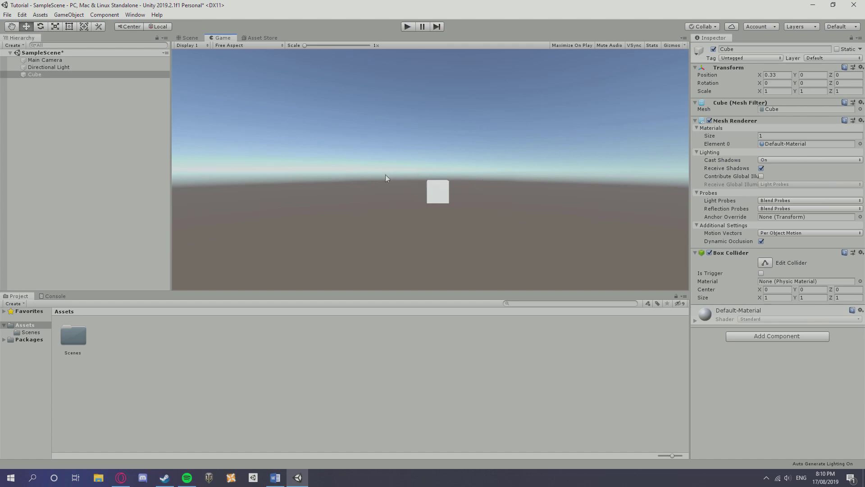
pyautogui.click(201, 40)
# Step: Raise the Cube to about Y 3.35 and check its new height in the Game view
pyautogui.moveTo(415, 151); pyautogui.dragTo(416, 52)
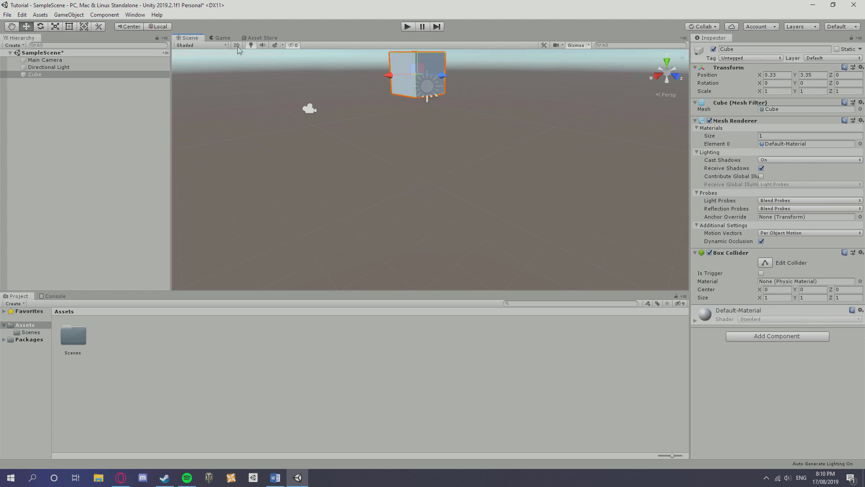
pyautogui.click(232, 40)
pyautogui.click(181, 38)
# Step: Lower the Cube to about Y 1.44 with the Game view temporarily docked beside the Scene view
pyautogui.moveTo(216, 39); pyautogui.dragTo(585, 171)
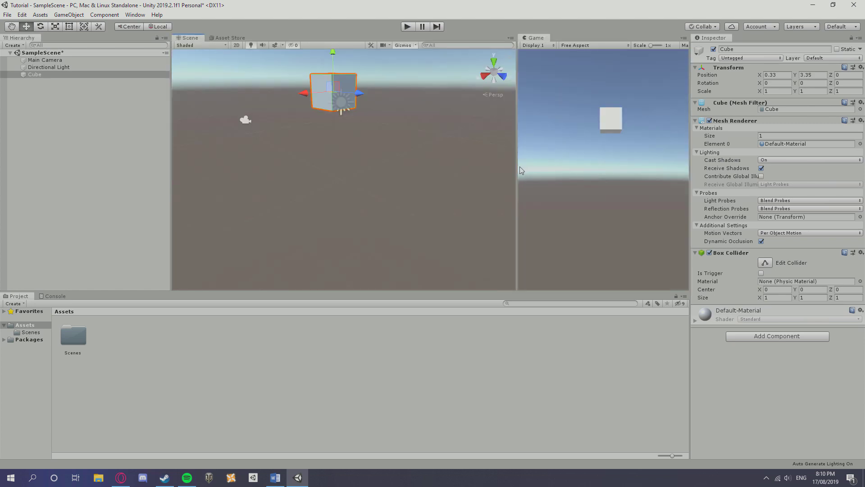
pyautogui.moveTo(518, 171); pyautogui.dragTo(477, 170)
pyautogui.moveTo(314, 56); pyautogui.dragTo(350, 113)
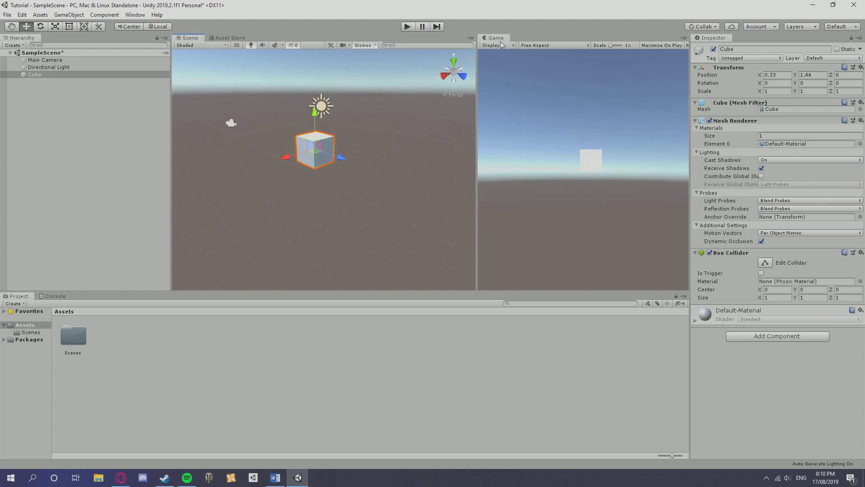
pyautogui.moveTo(496, 38); pyautogui.dragTo(229, 41)
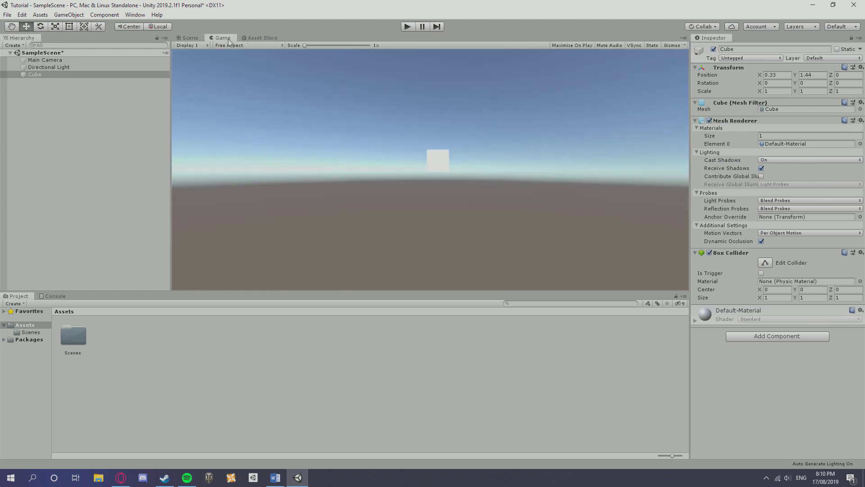
# Step: Browse the Asset Store front page for featured assets, recommendations and category filters
pyautogui.click(261, 37)
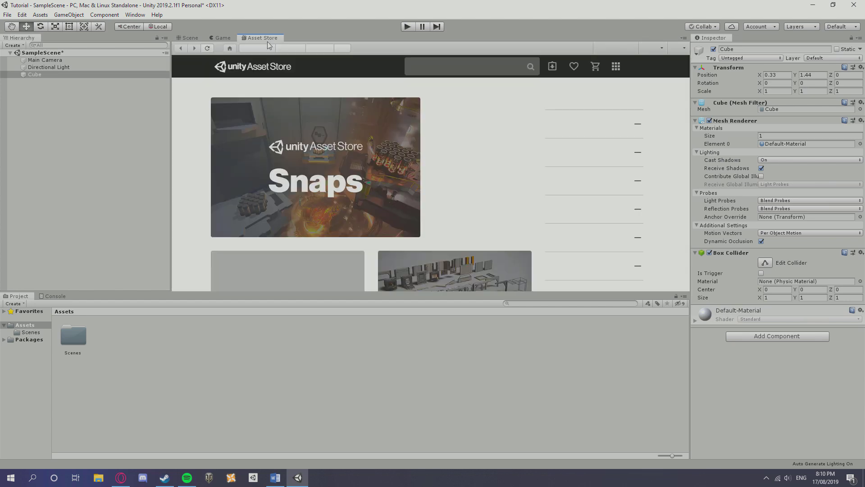
pyautogui.scroll(-10, 450, 162)
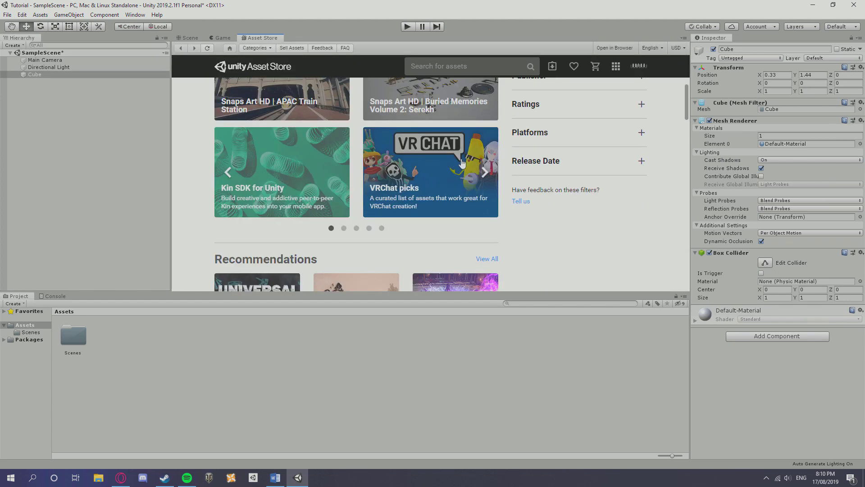
pyautogui.scroll(10, 382, 144)
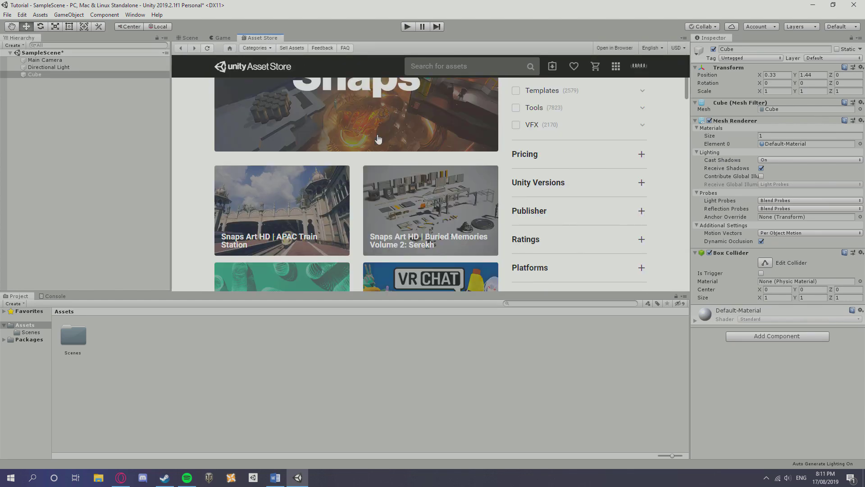
pyautogui.scroll(2, 396, 150)
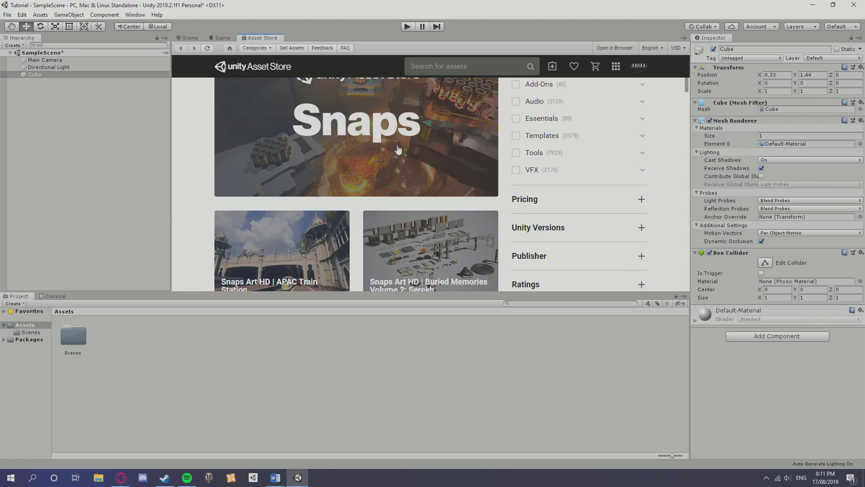
pyautogui.scroll(-12, 396, 154)
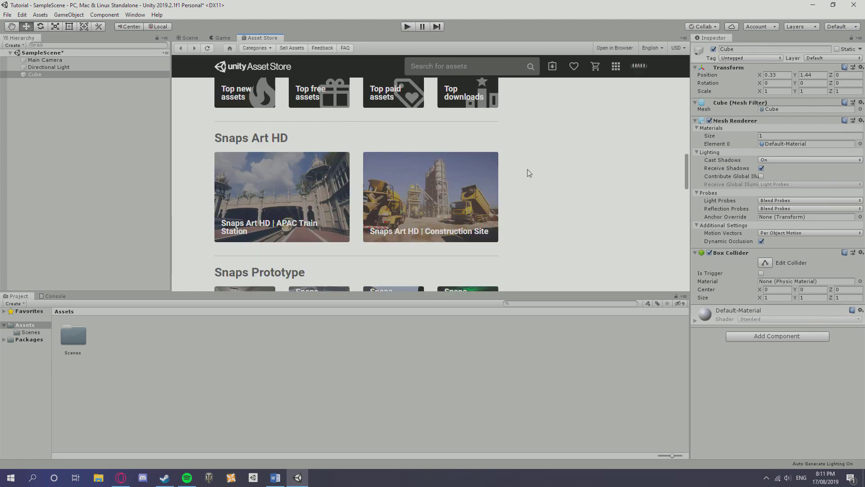
pyautogui.scroll(12, 559, 166)
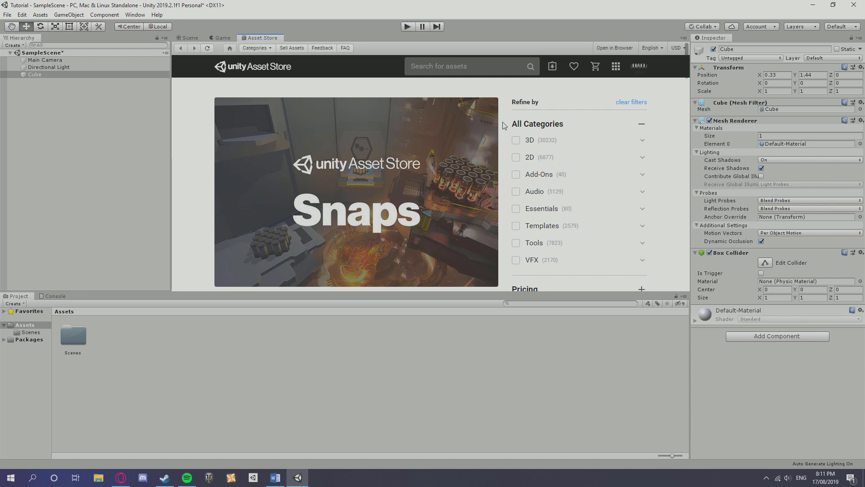
# Step: Return to the Scene view, deselect the Cube, and look around the scene by orbiting the view
pyautogui.click(194, 38)
pyautogui.click(288, 147)
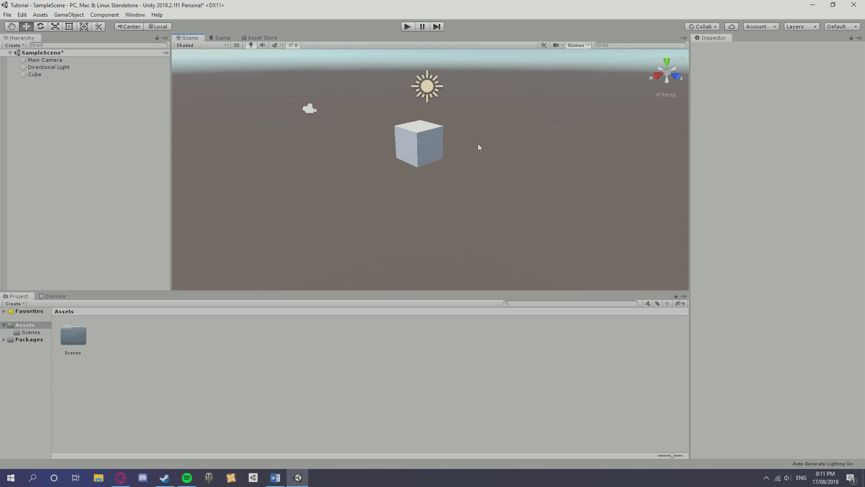
pyautogui.keyDown('alt'); pyautogui.moveTo(478, 145); pyautogui.dragTo(535, 186); pyautogui.keyUp('alt')
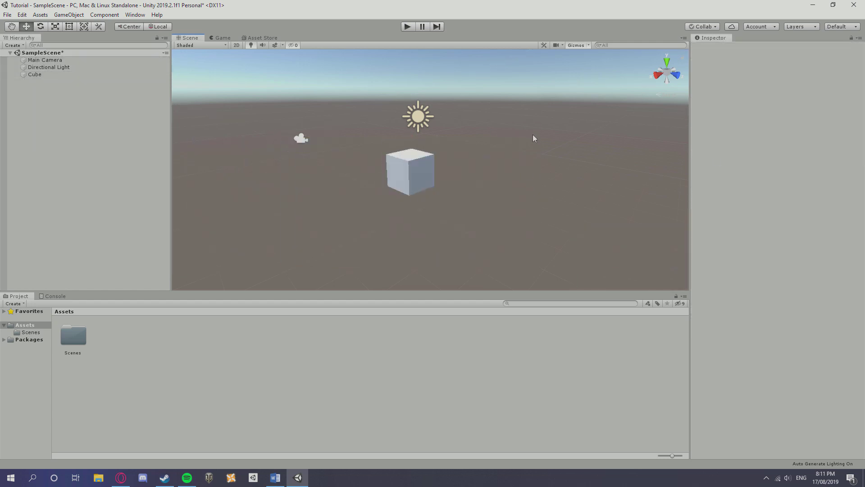
pyautogui.press('alt')
pyautogui.moveTo(510, 135)
pyautogui.keyDown('alt'); pyautogui.mouseDown()
pyautogui.moveTo(489, 137)
pyautogui.moveTo(637, 153)
pyautogui.moveTo(407, 137)
pyautogui.moveTo(280, 140)
pyautogui.moveTo(517, 112)
pyautogui.moveTo(784, 120)
pyautogui.moveTo(819, 132)
pyautogui.moveTo(753, 108)
pyautogui.moveTo(591, 106)
pyautogui.moveTo(413, 120)
pyautogui.moveTo(527, 137)
pyautogui.moveTo(518, 141)
pyautogui.mouseUp(); pyautogui.keyUp('alt')
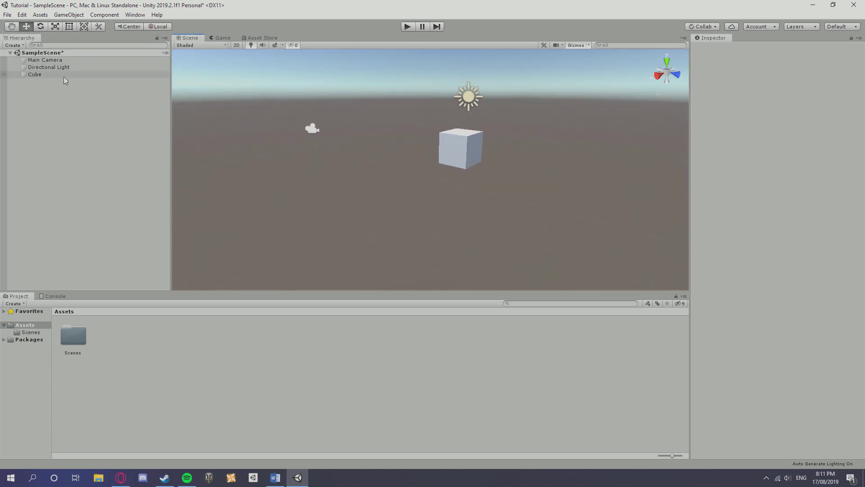
# Step: Select the Cube and frame it in the Scene view, leaving some space around it
pyautogui.click(458, 143)
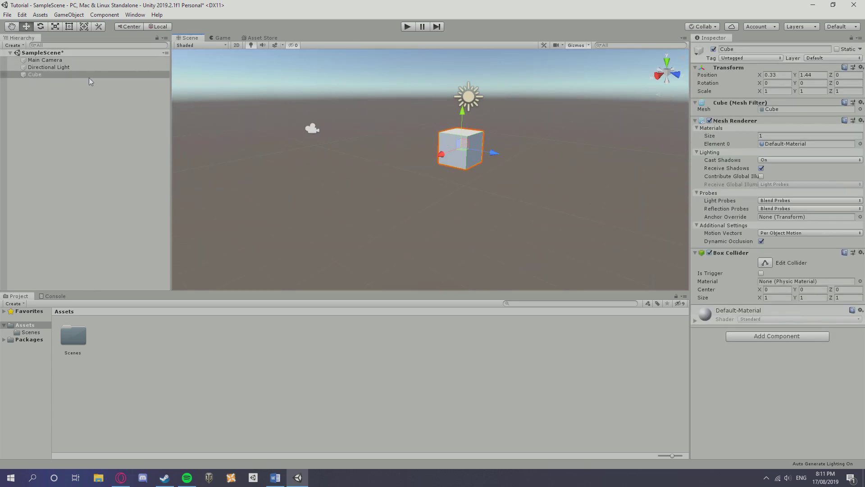
pyautogui.doubleClick(34, 75)
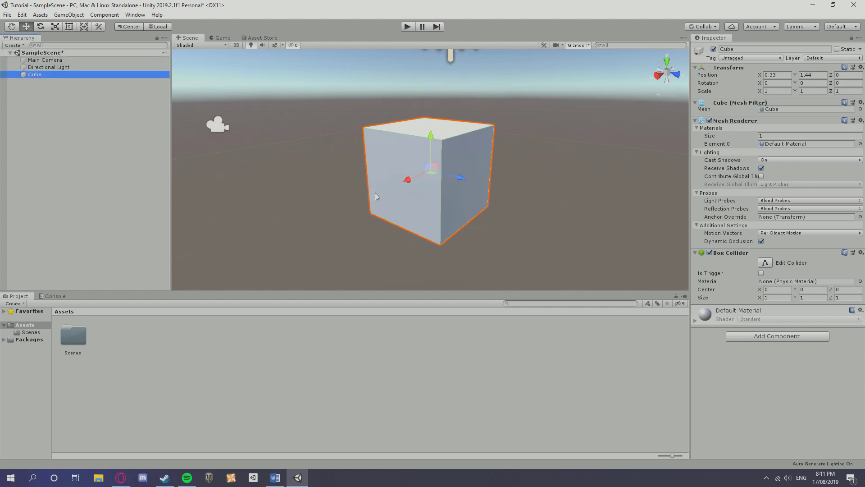
pyautogui.scroll(-5, 417, 131)
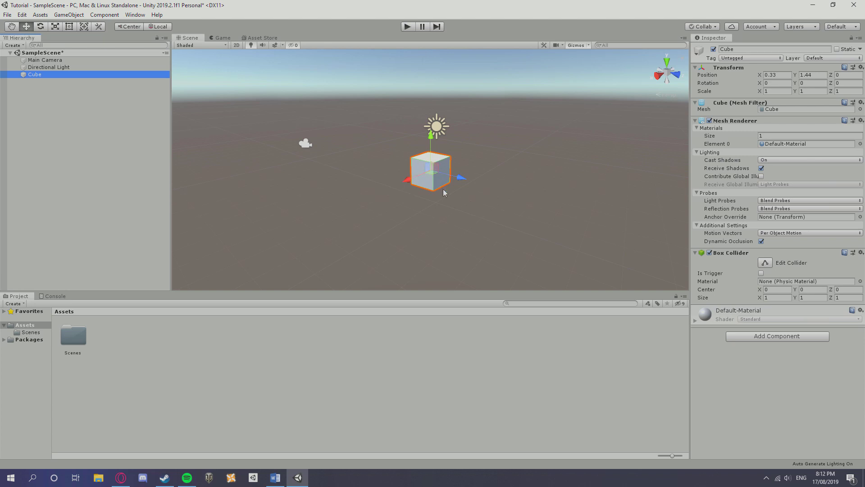
# Step: Move the Cube with its axis and plane handles to about X 0.28, Y 0.88
pyautogui.moveTo(413, 174)
pyautogui.mouseDown()
pyautogui.moveTo(372, 192)
pyautogui.moveTo(411, 176)
pyautogui.mouseUp()
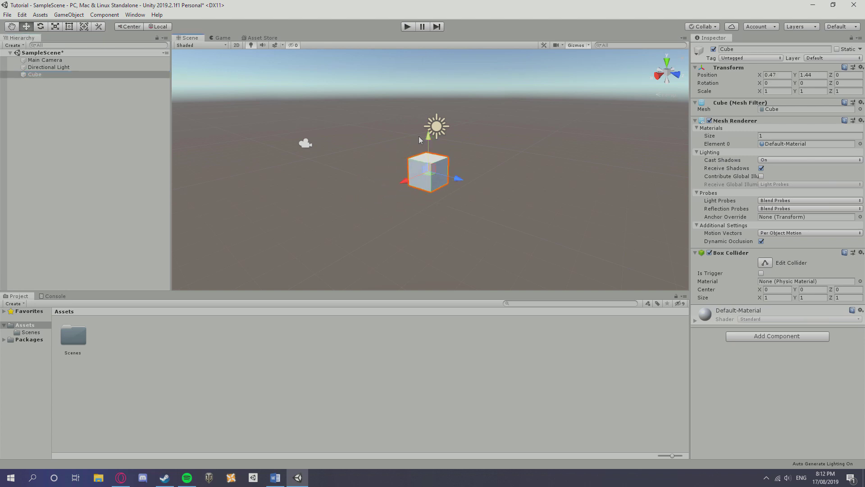
pyautogui.moveTo(428, 145)
pyautogui.mouseDown()
pyautogui.moveTo(428, 127)
pyautogui.moveTo(428, 151)
pyautogui.mouseUp()
pyautogui.scroll(3, 430, 183)
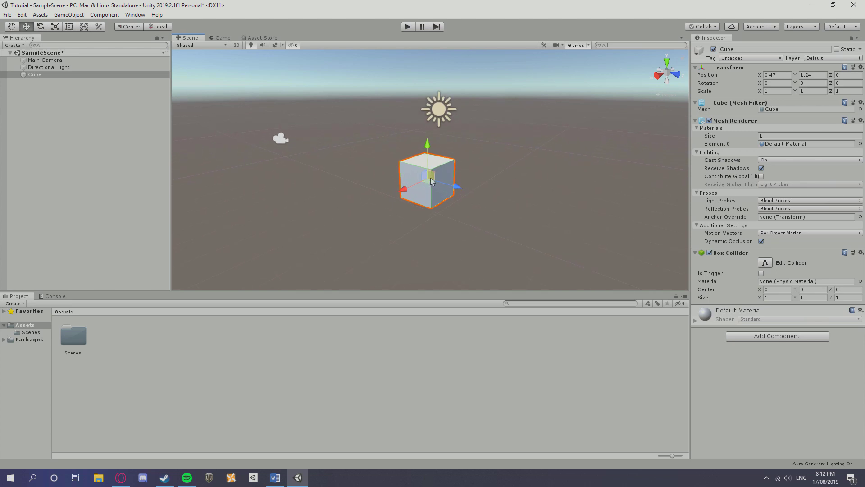
pyautogui.moveTo(431, 181)
pyautogui.mouseDown()
pyautogui.moveTo(384, 160)
pyautogui.moveTo(463, 154)
pyautogui.moveTo(383, 173)
pyautogui.moveTo(443, 152)
pyautogui.moveTo(441, 184)
pyautogui.moveTo(430, 192)
pyautogui.mouseUp()
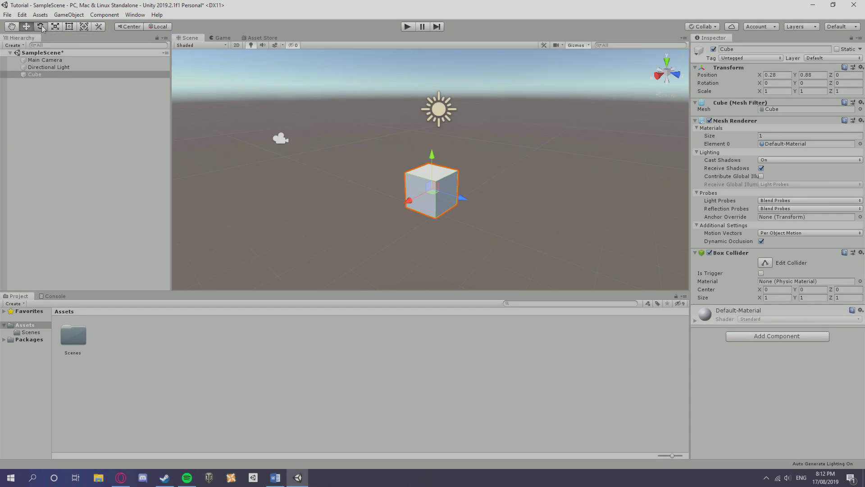
# Step: Rotate the Cube to about Y 27.7, Z 25.5, and scale it to about 1.17 × 3.24 × 0.80
pyautogui.click(40, 26)
pyautogui.moveTo(428, 205); pyautogui.dragTo(394, 132)
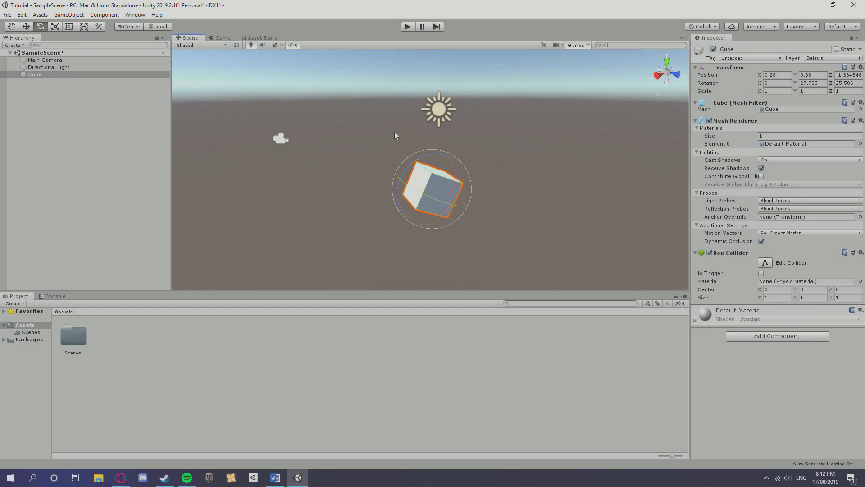
pyautogui.click(55, 26)
pyautogui.moveTo(432, 190); pyautogui.dragTo(412, 179)
pyautogui.moveTo(453, 208)
pyautogui.mouseDown()
pyautogui.moveTo(514, 264)
pyautogui.moveTo(441, 198)
pyautogui.mouseUp()
# Step: Resize the Cube to about X 1.87, Y 3.12 with the Rect tool, and adjust its position, rotation and scale with the combined Transform tool
pyautogui.click(69, 26)
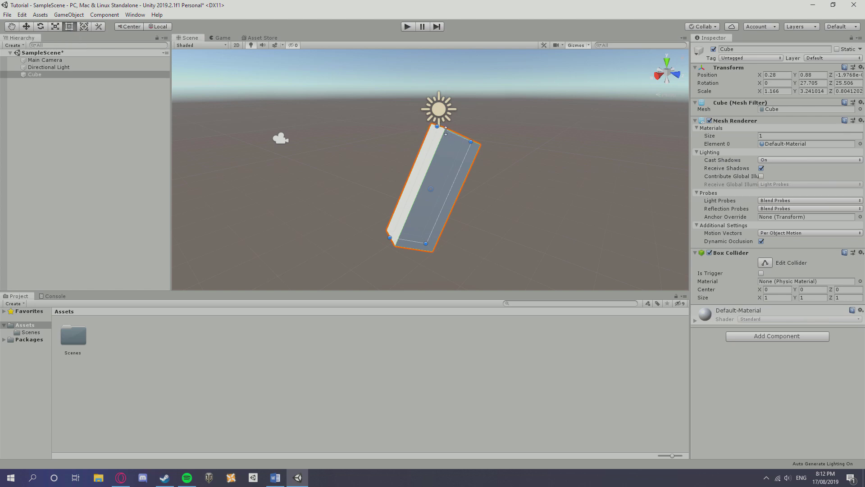
pyautogui.moveTo(436, 126); pyautogui.dragTo(408, 118)
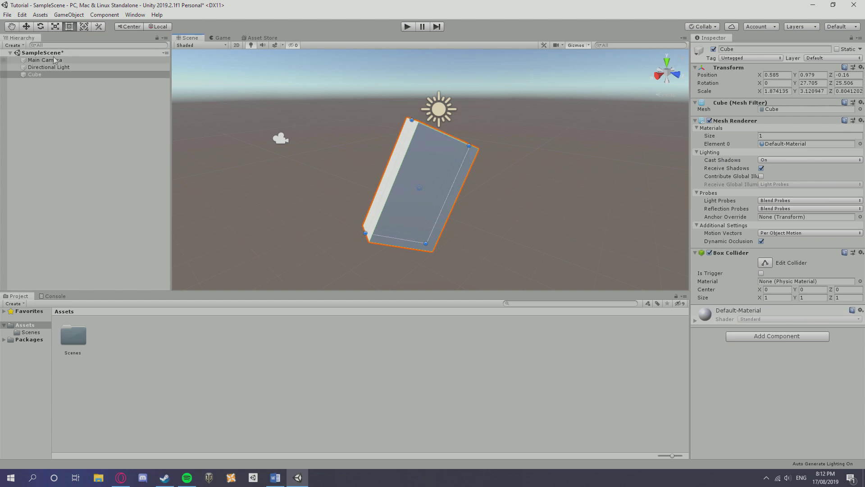
pyautogui.click(84, 26)
pyautogui.moveTo(441, 187); pyautogui.dragTo(366, 166)
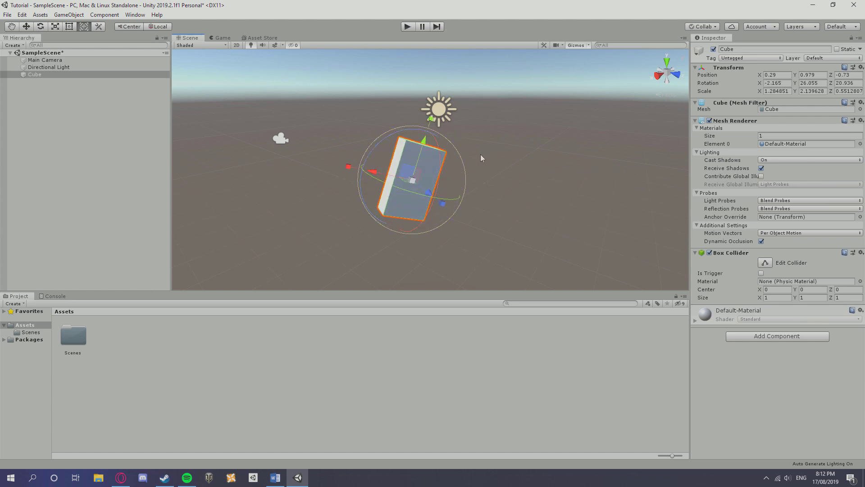
# Step: Switch back to the Move tool and delete the Cube from SampleScene
pyautogui.click(26, 26)
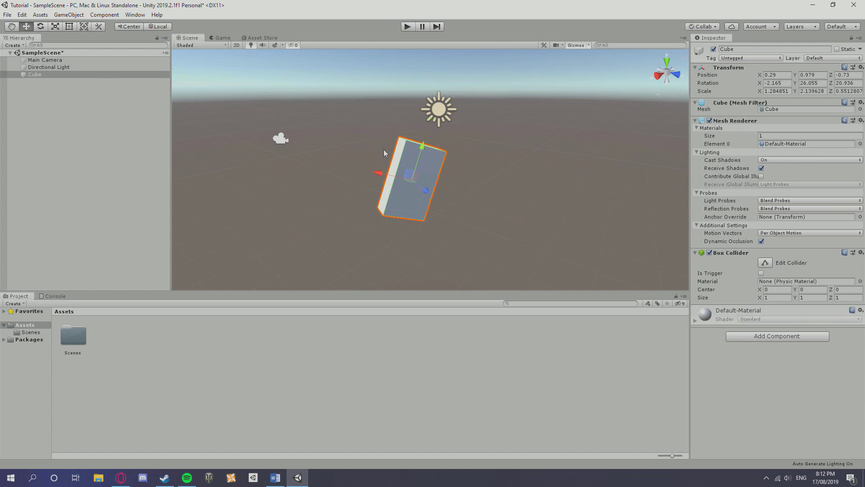
pyautogui.click(488, 169)
pyautogui.keyDown('alt'); pyautogui.moveTo(488, 170); pyautogui.dragTo(402, 175); pyautogui.keyUp('alt')
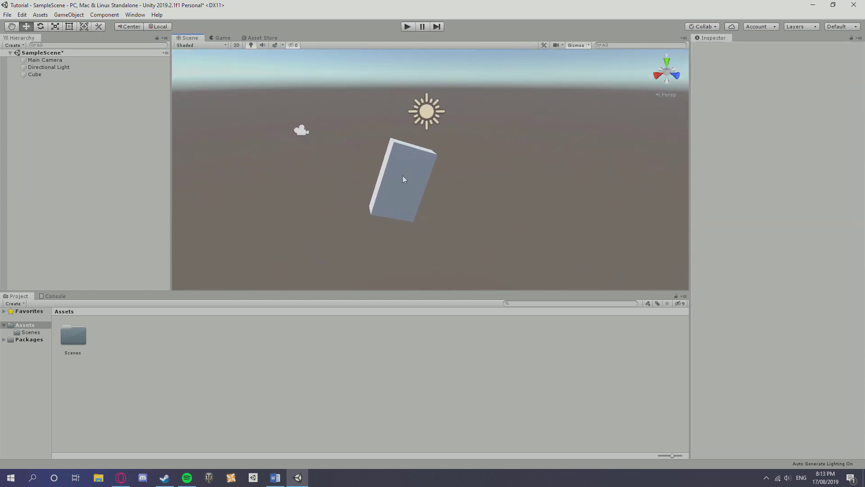
pyautogui.click(398, 176)
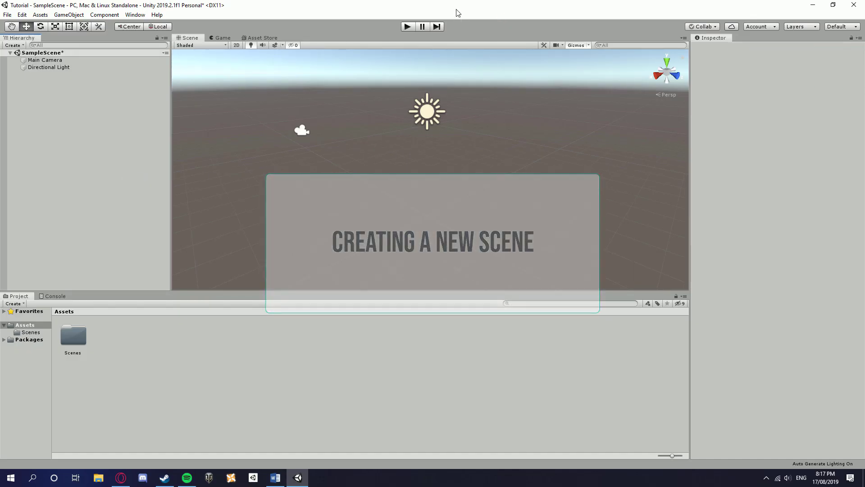
pyautogui.rightClick(116, 342)
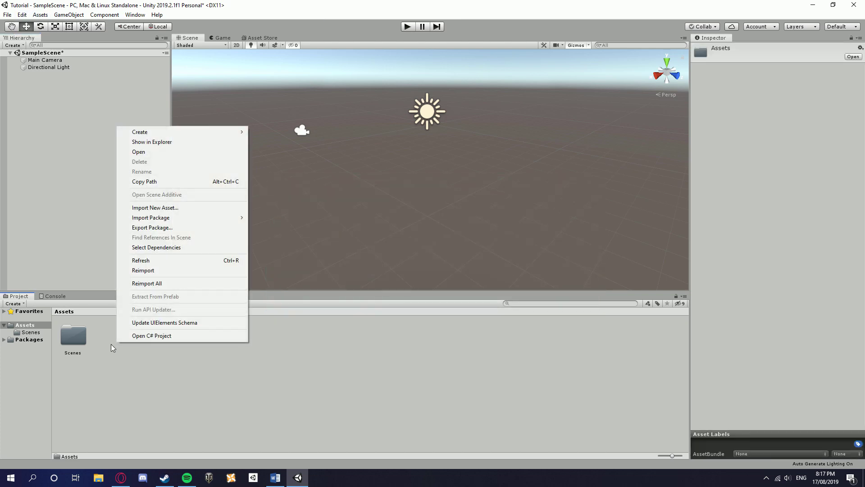
pyautogui.moveTo(168, 133)
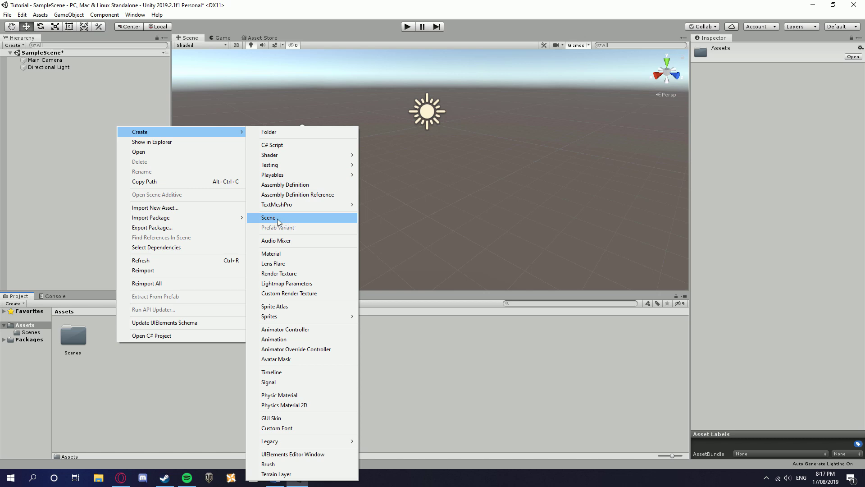
pyautogui.click(386, 279)
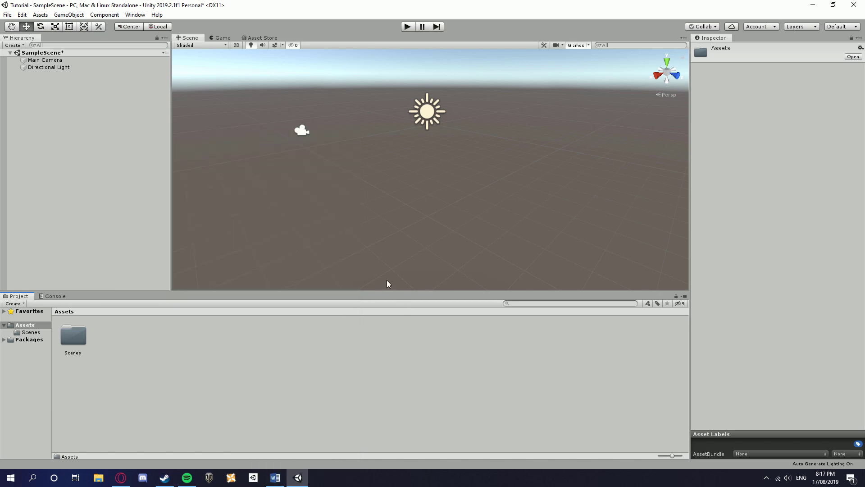
# Step: Create a new scene, discarding the unsaved changes to SampleScene
pyautogui.click(8, 15)
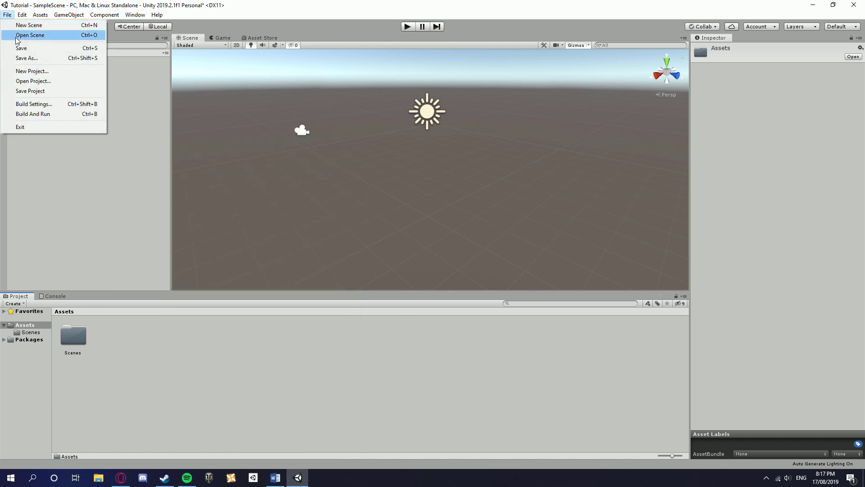
pyautogui.click(36, 26)
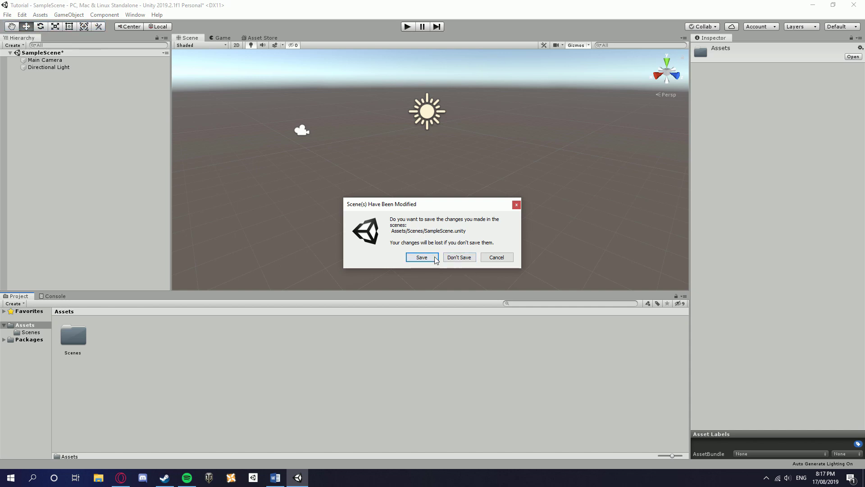
pyautogui.click(457, 257)
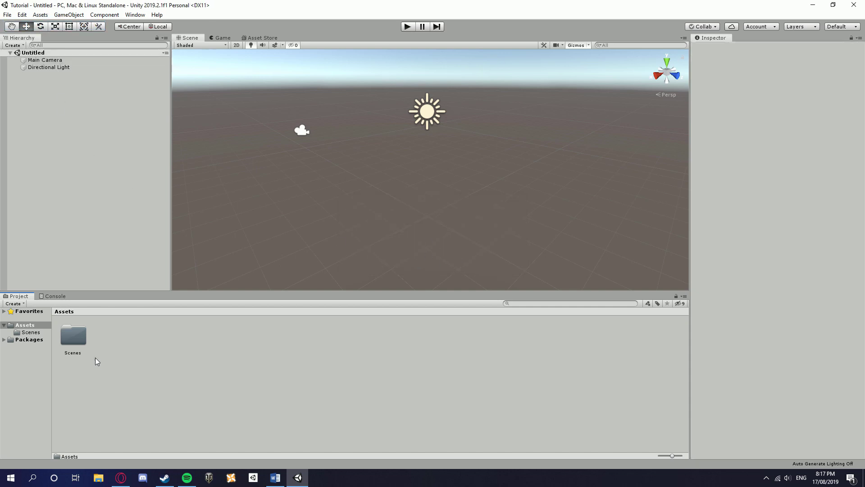
# Step: Save the new scene as Tutorial in the project's Assets folder
pyautogui.doubleClick(85, 342)
pyautogui.click(62, 312)
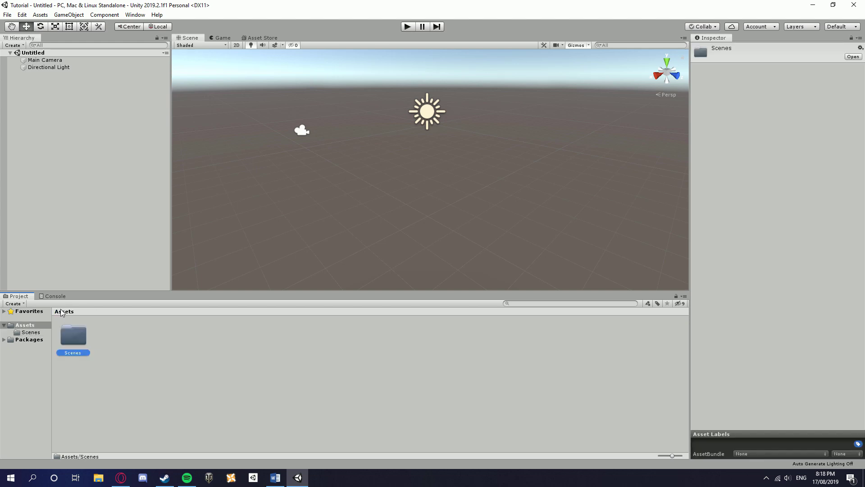
pyautogui.click(7, 15)
pyautogui.click(25, 49)
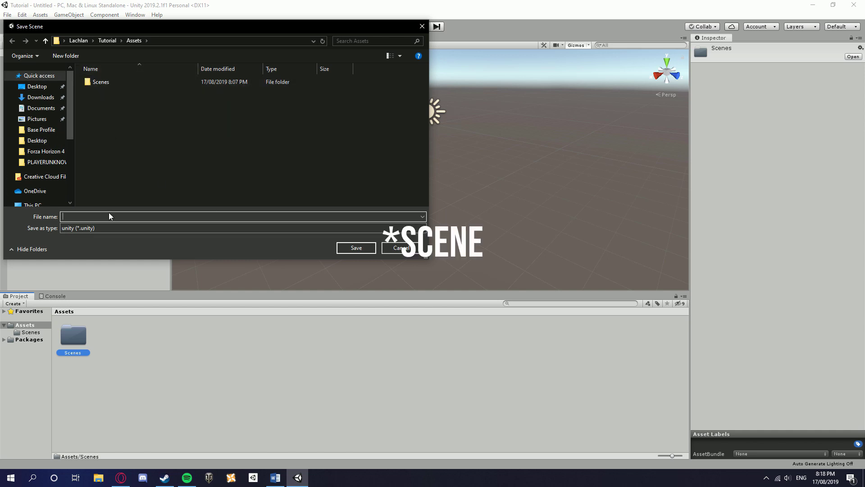
pyautogui.write('Tutorial')
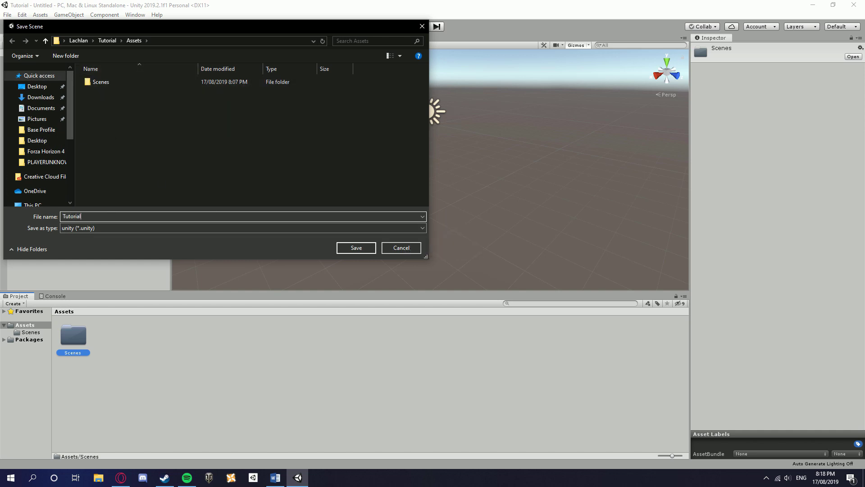
pyautogui.click(356, 248)
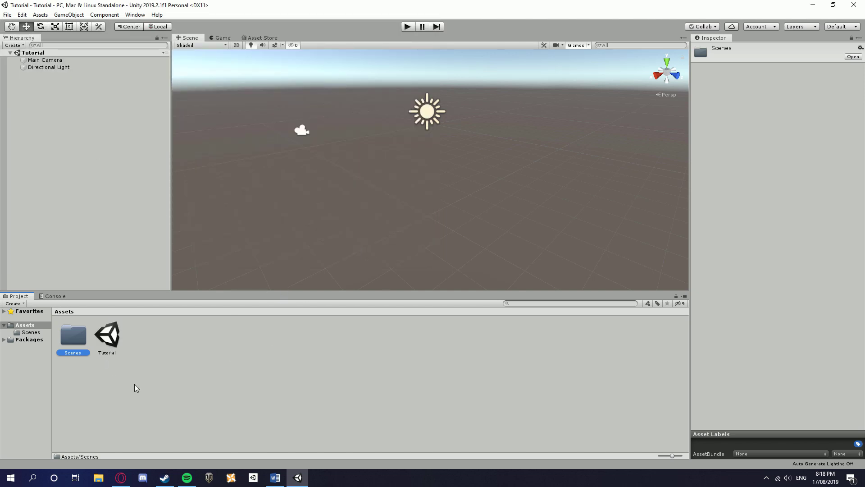
# Step: Clear the selection in the Assets folder and save the project
pyautogui.click(57, 343)
pyautogui.click(98, 340)
pyautogui.click(177, 346)
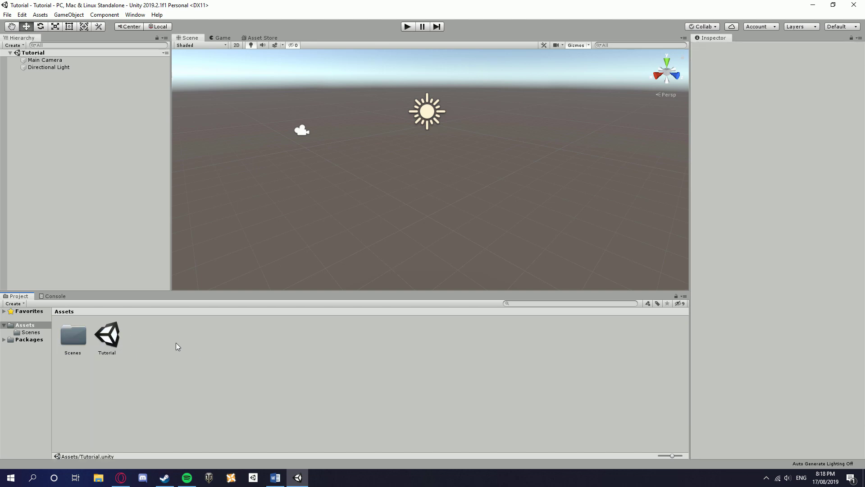
pyautogui.click(6, 15)
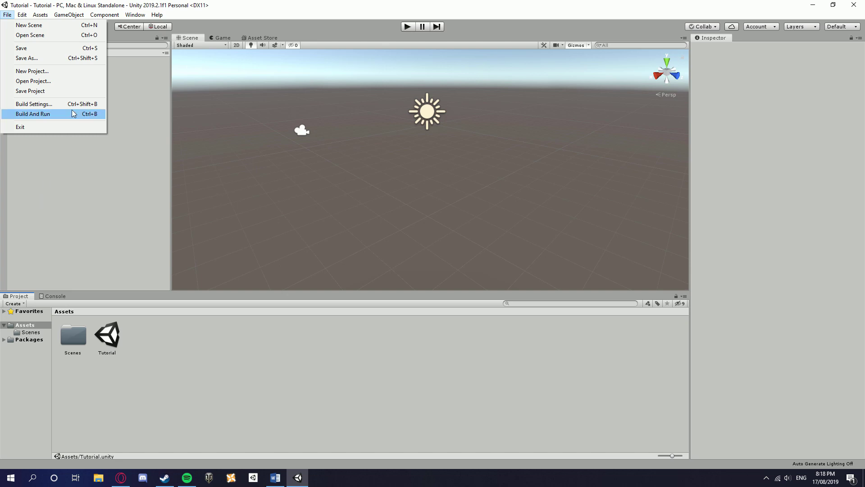
pyautogui.click(50, 91)
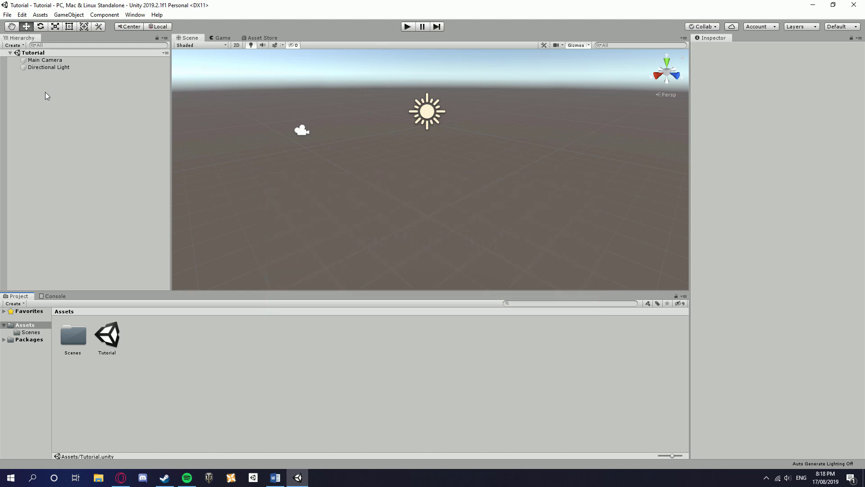
# Step: Add a 3D Terrain object to the Tutorial scene and bring its near corner into view
pyautogui.rightClick(48, 101)
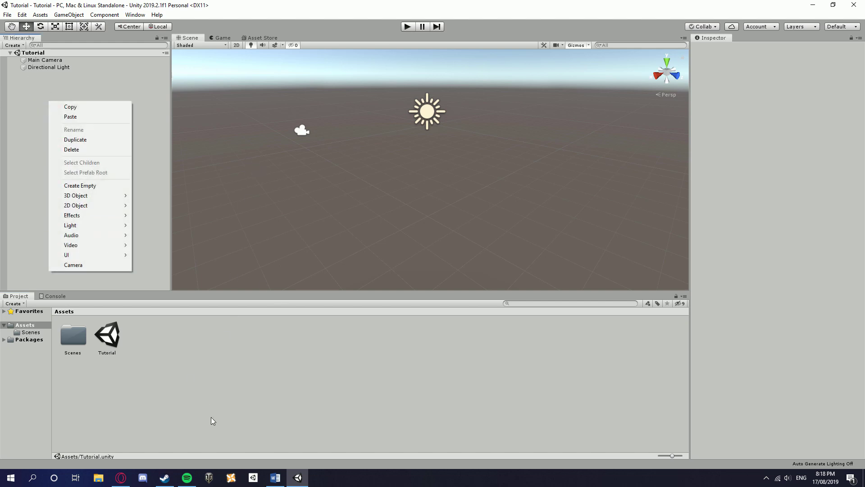
pyautogui.rightClick(198, 395)
pyautogui.click(36, 83)
pyautogui.rightClick(38, 82)
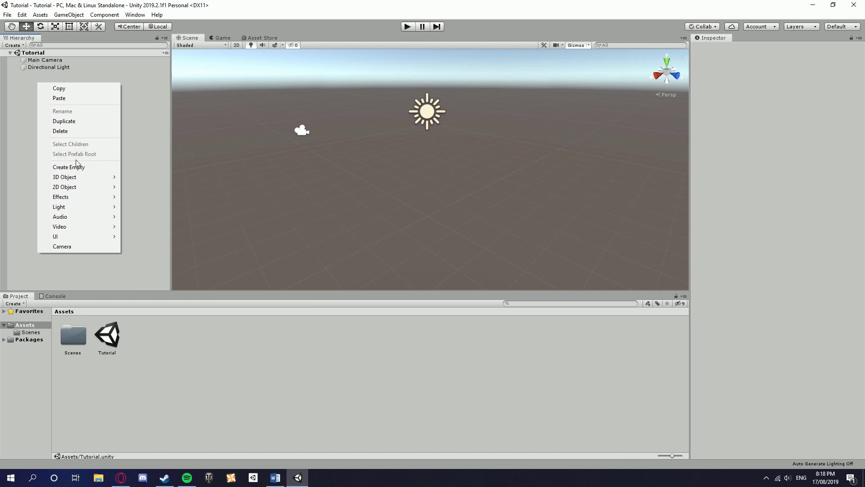
pyautogui.moveTo(96, 179)
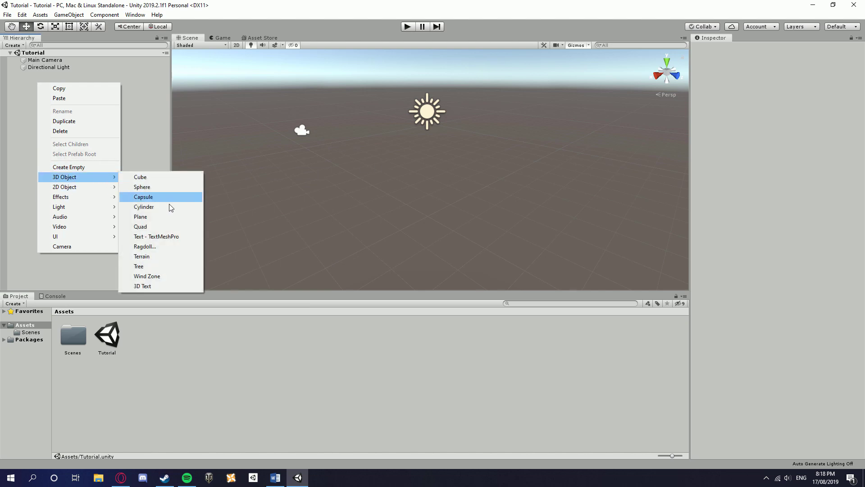
pyautogui.click(149, 256)
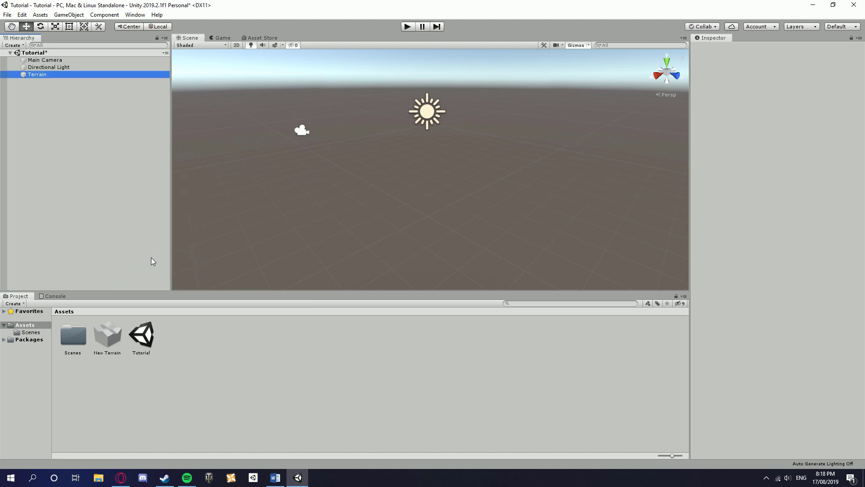
pyautogui.moveTo(370, 202); pyautogui.dragTo(476, 281, button='right')
pyautogui.press('s')
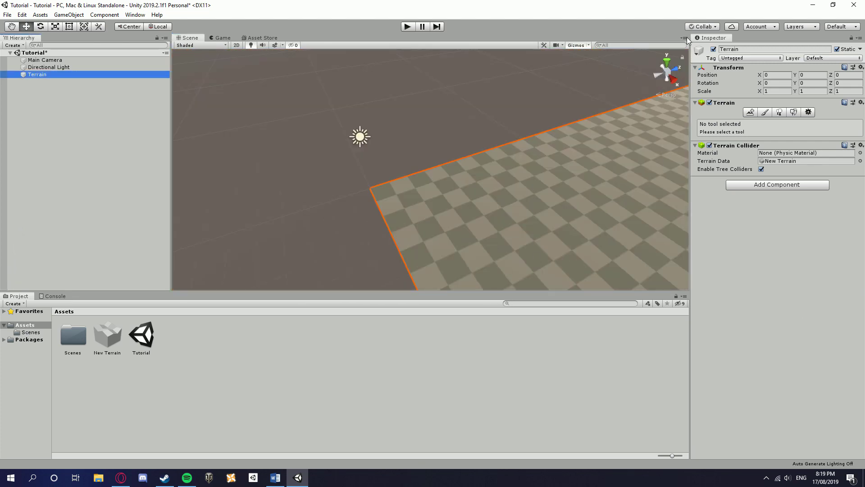
# Step: Show the Terrain's Create Neighbor Terrains mode, and switch to terrain painting with Raise or Lower Terrain
pyautogui.click(749, 112)
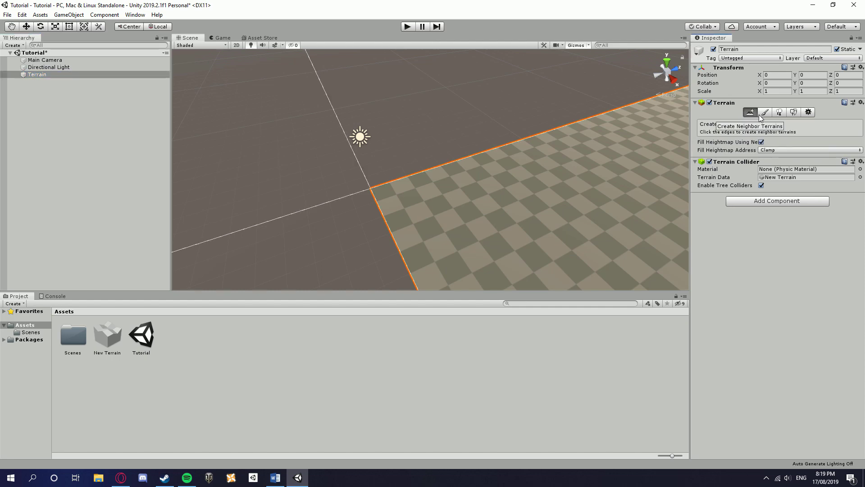
pyautogui.moveTo(544, 204); pyautogui.dragTo(478, 204, button='right')
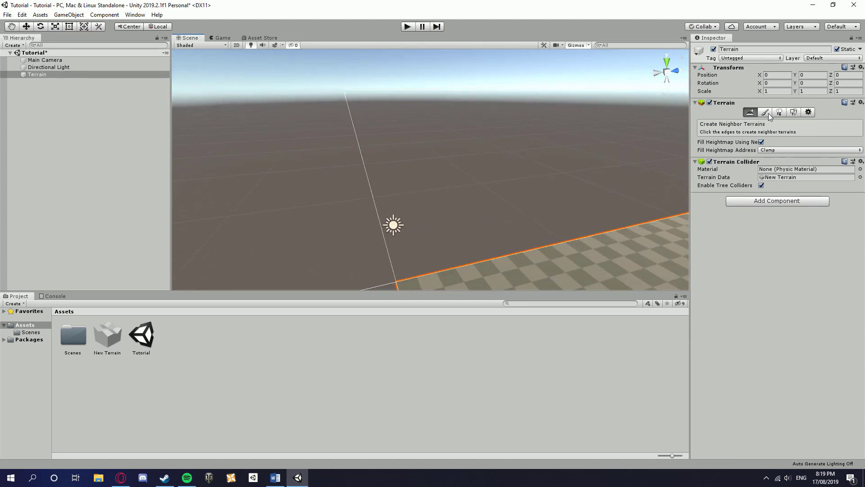
pyautogui.click(765, 113)
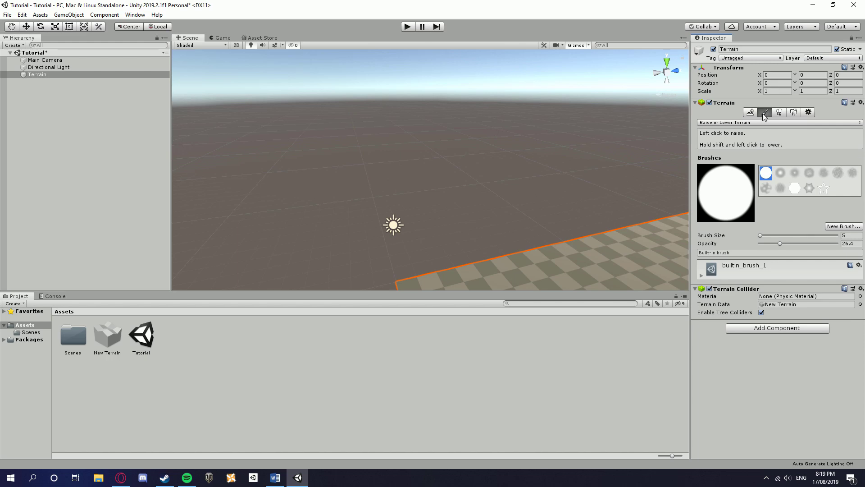
pyautogui.moveTo(543, 187); pyautogui.dragTo(765, 273, button='right')
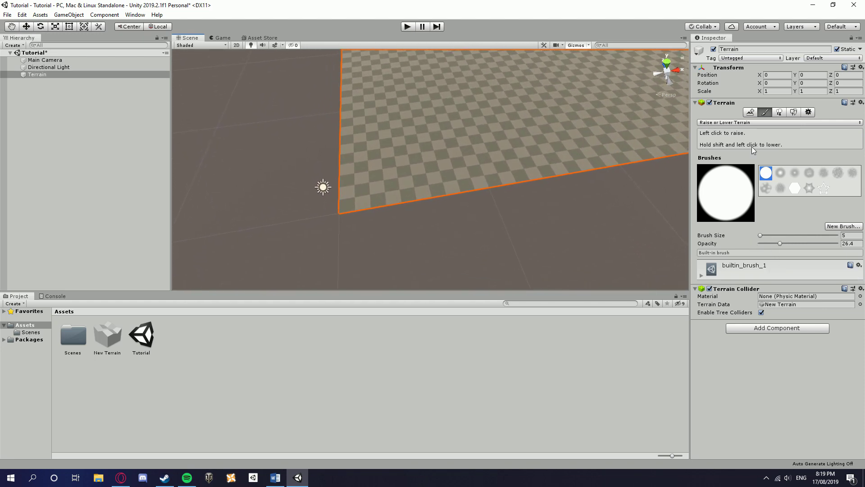
pyautogui.click(734, 123)
pyautogui.click(733, 130)
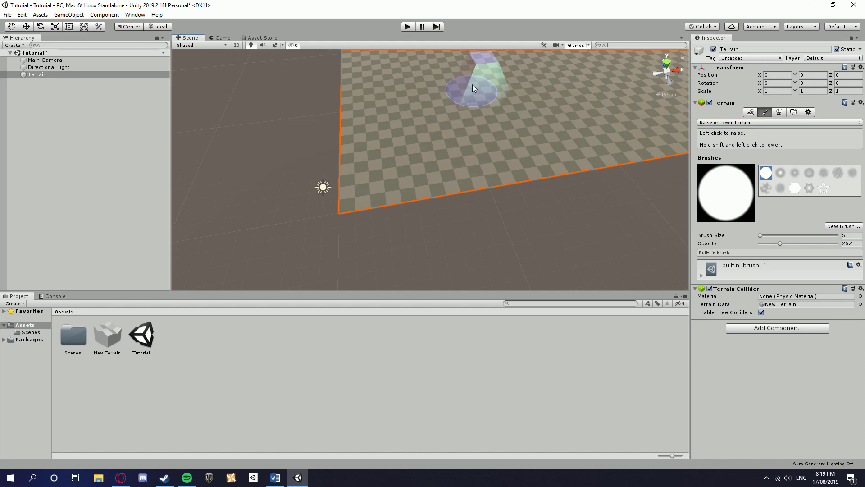
# Step: Raise several trial peaks across the terrain with the round builtin_brush_1 and undo the strokes
pyautogui.moveTo(478, 81); pyautogui.dragTo(494, 85)
pyautogui.moveTo(452, 132); pyautogui.dragTo(450, 149, button='right')
pyautogui.moveTo(450, 148)
pyautogui.mouseDown()
pyautogui.moveTo(459, 128)
pyautogui.moveTo(555, 122)
pyautogui.moveTo(547, 112)
pyautogui.moveTo(655, 138)
pyautogui.moveTo(605, 145)
pyautogui.moveTo(623, 172)
pyautogui.mouseUp()
pyautogui.hotkey('ctrl', 'z')
pyautogui.hotkey('ctrl', 'z')
pyautogui.hotkey('ctrl', 'z')
pyautogui.hotkey('ctrl', 'z')
pyautogui.hotkey('ctrl', 'z')
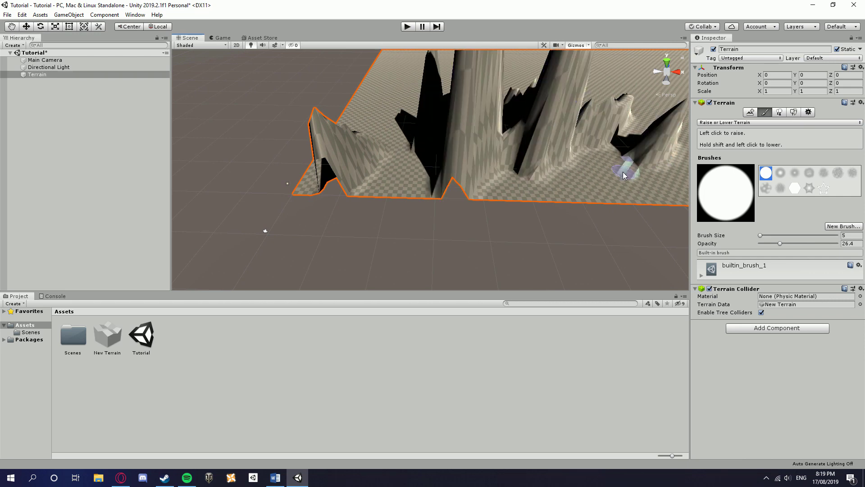
# Step: Try raising the terrain with the hexagonal builtin_brush_10 and undo the latest strokes
pyautogui.click(796, 189)
pyautogui.moveTo(518, 150)
pyautogui.mouseDown()
pyautogui.moveTo(444, 170)
pyautogui.moveTo(459, 149)
pyautogui.moveTo(495, 153)
pyautogui.mouseUp()
pyautogui.hotkey('ctrl', 'z')
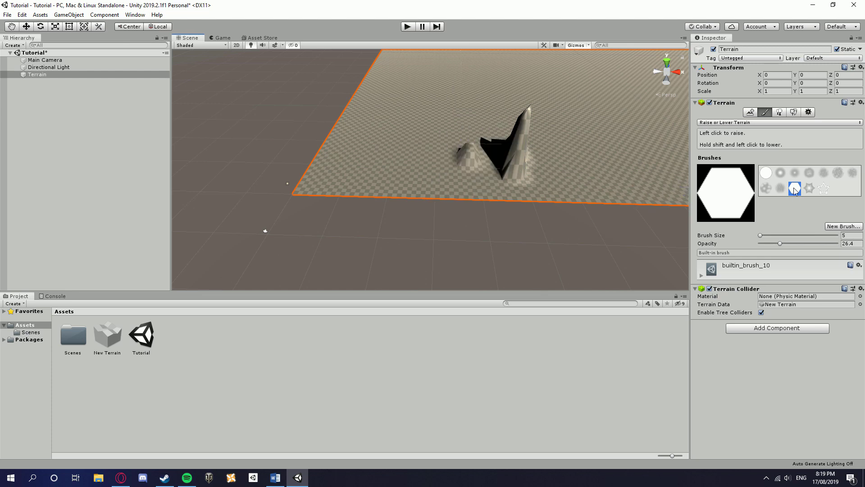
pyautogui.hotkey('ctrl', 'z')
# Step: Show the Paint Texture mode, try Set Height at 295 on the terrain, and undo the remaining height strokes
pyautogui.click(742, 122)
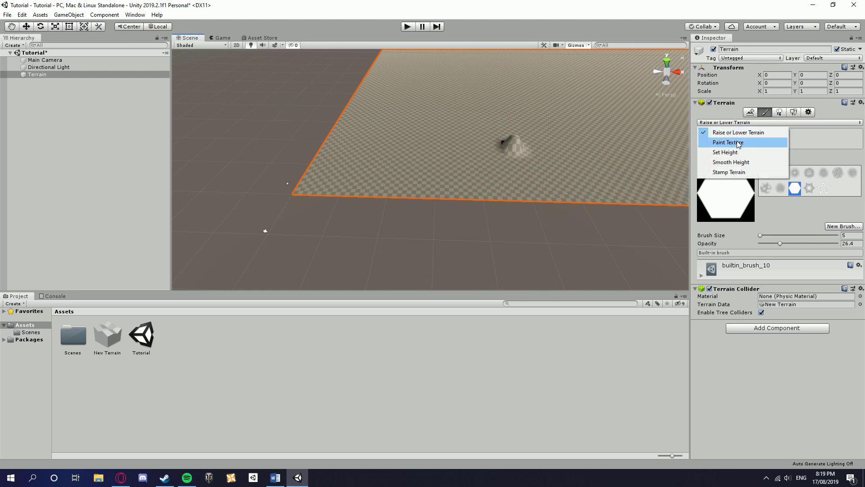
pyautogui.click(741, 142)
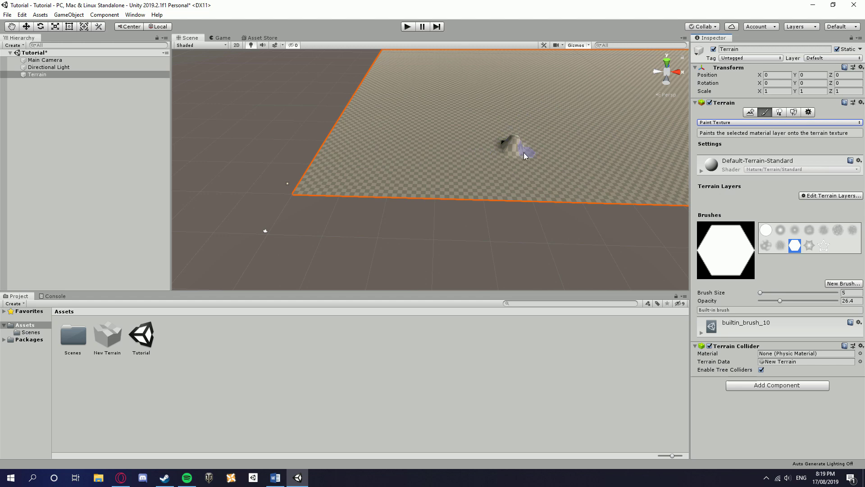
pyautogui.click(712, 125)
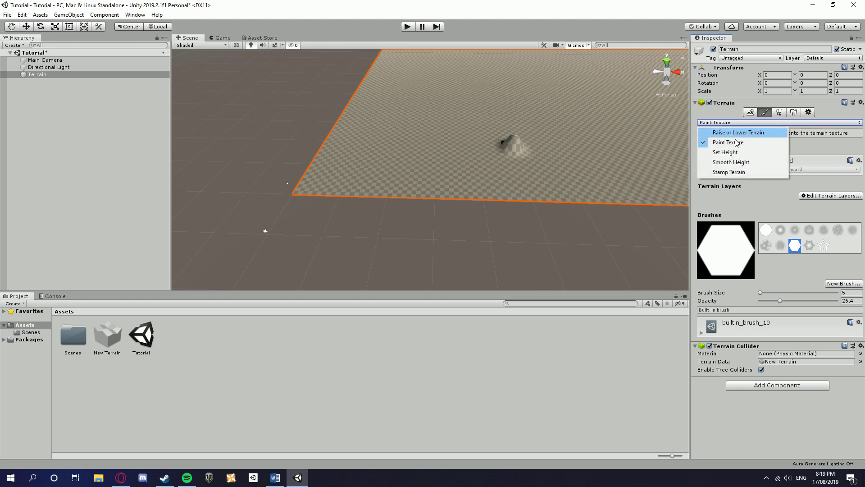
pyautogui.click(730, 152)
pyautogui.moveTo(792, 155); pyautogui.dragTo(798, 155)
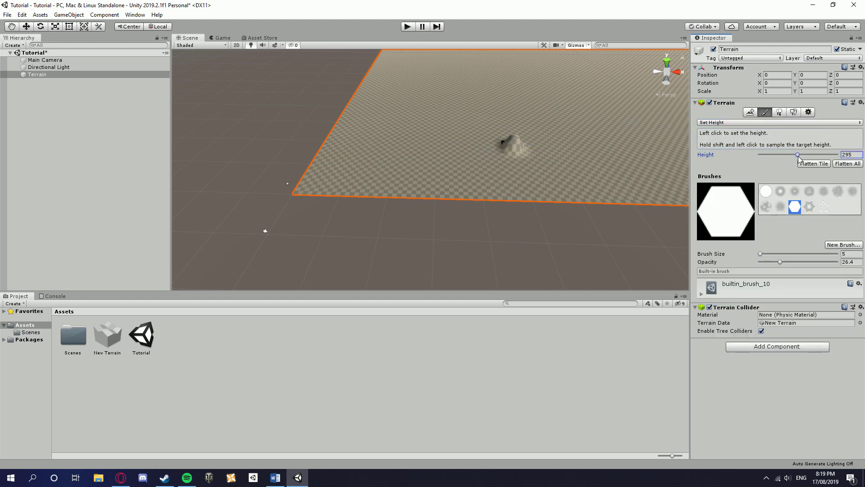
pyautogui.moveTo(584, 153)
pyautogui.mouseDown()
pyautogui.moveTo(605, 141)
pyautogui.moveTo(493, 151)
pyautogui.moveTo(533, 163)
pyautogui.mouseUp()
pyautogui.hotkey('ctrl', 'z')
pyautogui.hotkey('ctrl', 'z')
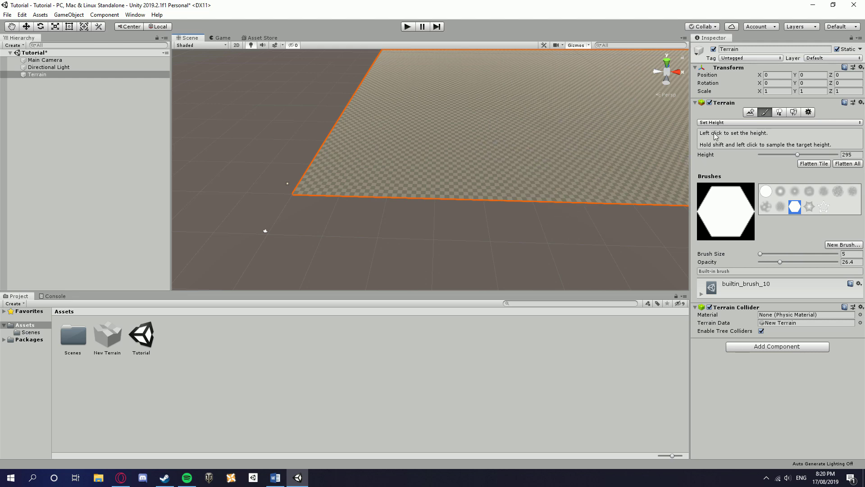
# Step: Try the Smooth Height mode on the flat terrain with the hexagonal brush
pyautogui.click(716, 123)
pyautogui.click(731, 162)
pyautogui.click(487, 166)
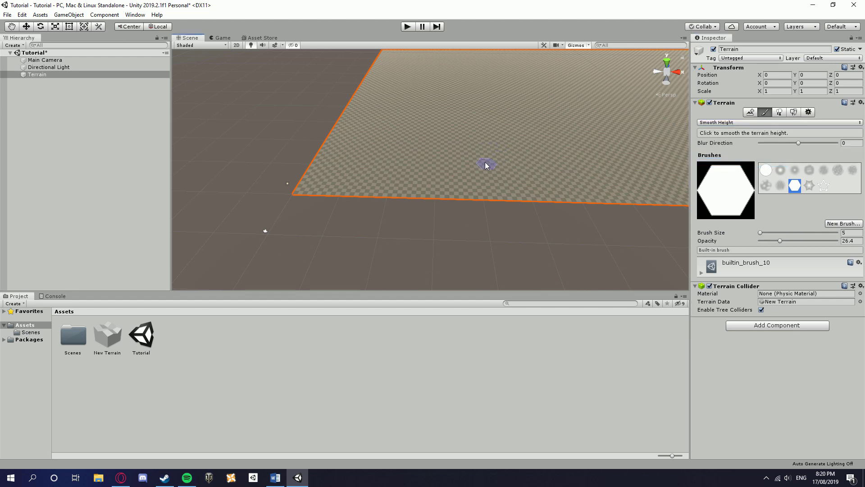
# Step: Return to Raise or Lower Terrain with the round builtin_brush_1, opacity 4.2 and brush size 312
pyautogui.click(714, 123)
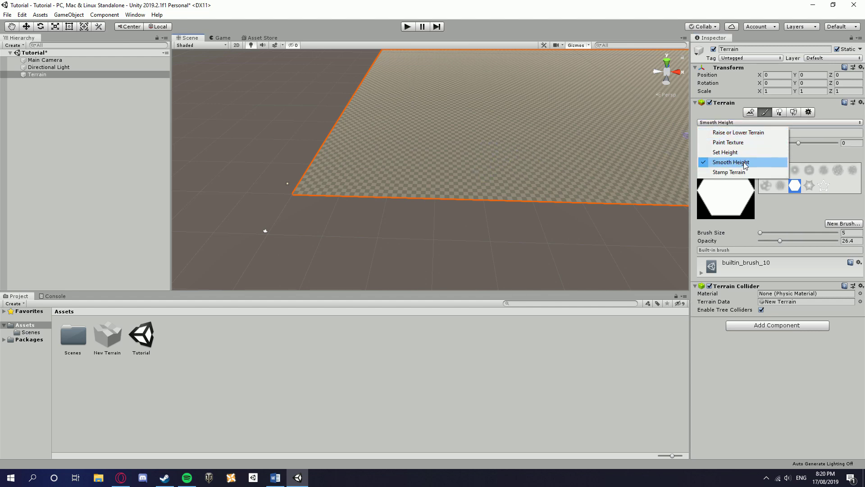
pyautogui.click(748, 133)
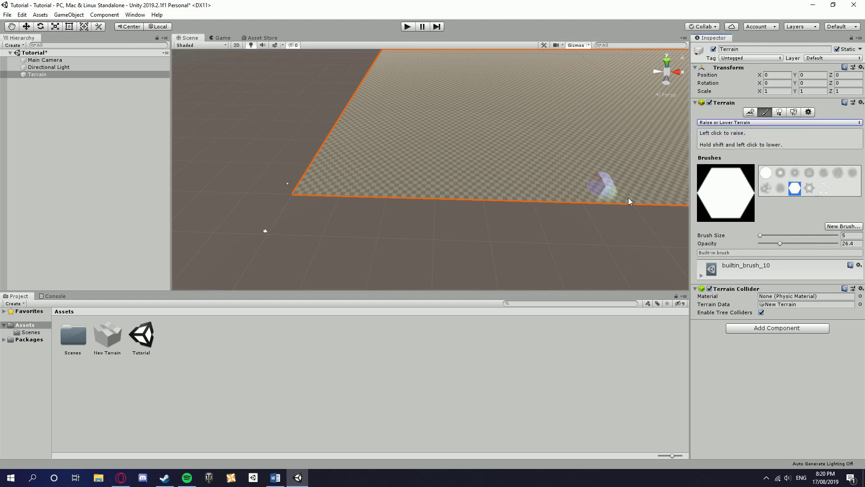
pyautogui.click(766, 173)
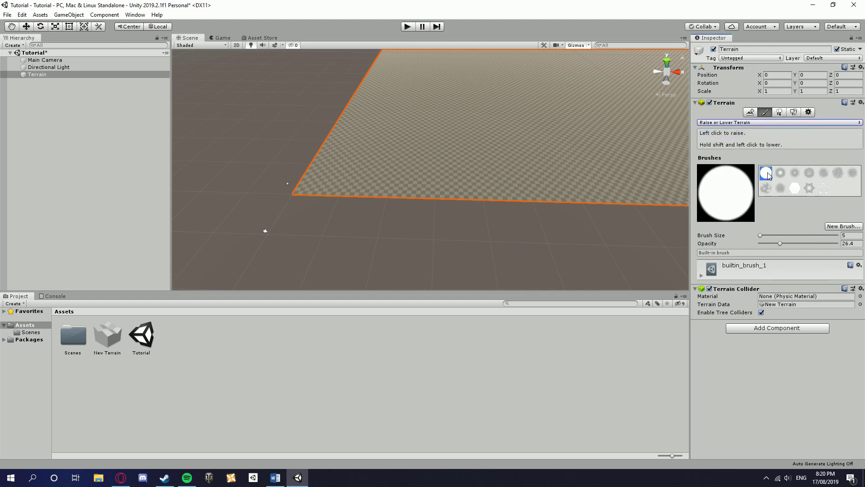
pyautogui.click(763, 243)
pyautogui.click(764, 235)
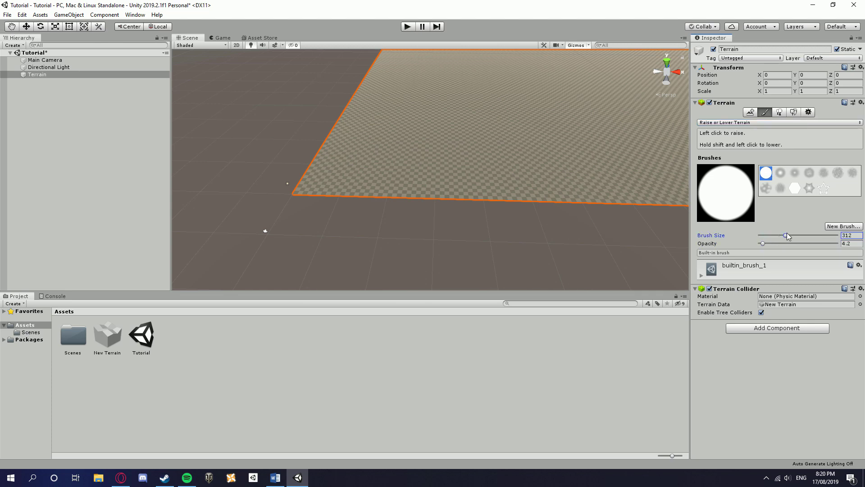
# Step: Reduce the brush size to 38 and raise a ridge around the terrain's near corner and along its front edge
pyautogui.moveTo(782, 236); pyautogui.dragTo(773, 235)
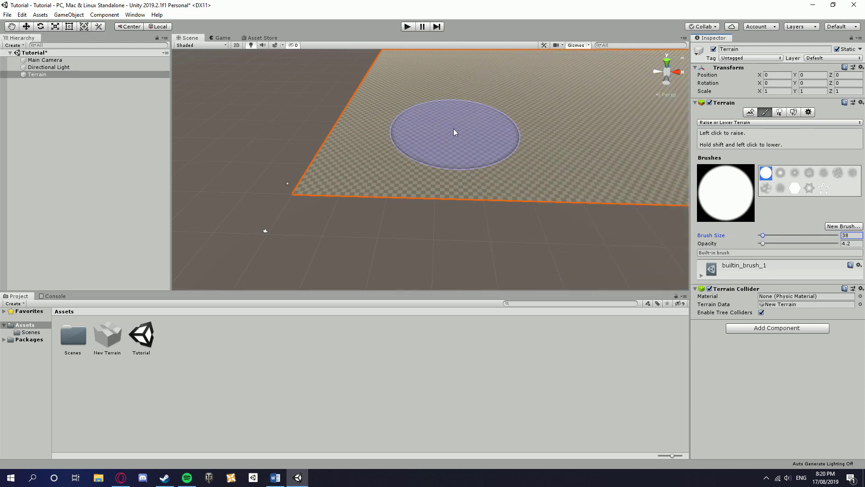
pyautogui.moveTo(654, 194)
pyautogui.keyDown('alt'); pyautogui.mouseDown()
pyautogui.moveTo(464, 120)
pyautogui.moveTo(458, 174)
pyautogui.moveTo(467, 167)
pyautogui.mouseUp(); pyautogui.keyUp('alt')
pyautogui.scroll(2, 464, 169)
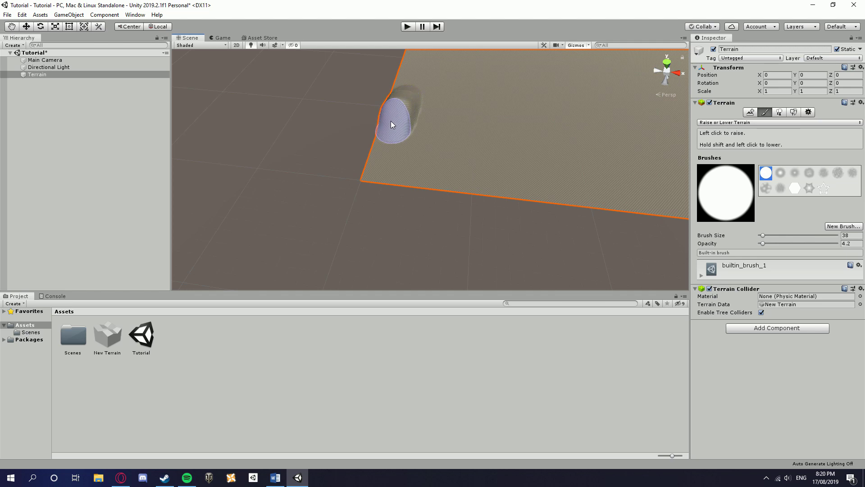
pyautogui.moveTo(383, 170); pyautogui.dragTo(463, 182)
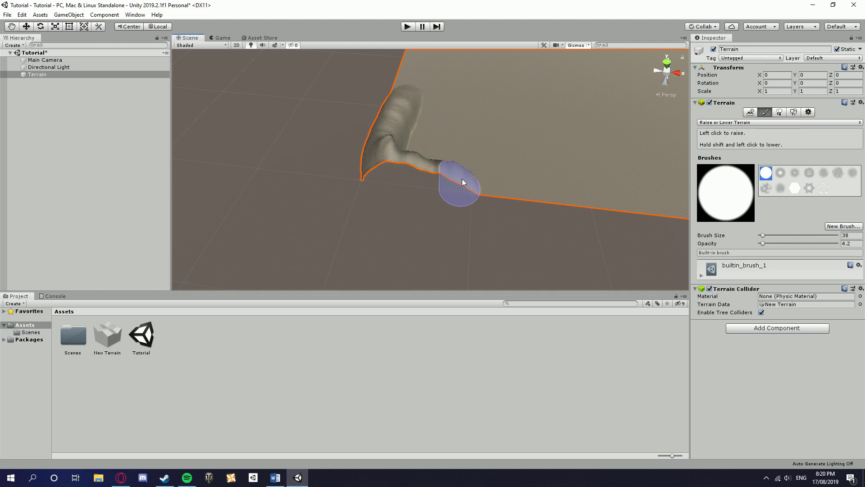
pyautogui.moveTo(583, 192); pyautogui.dragTo(674, 206)
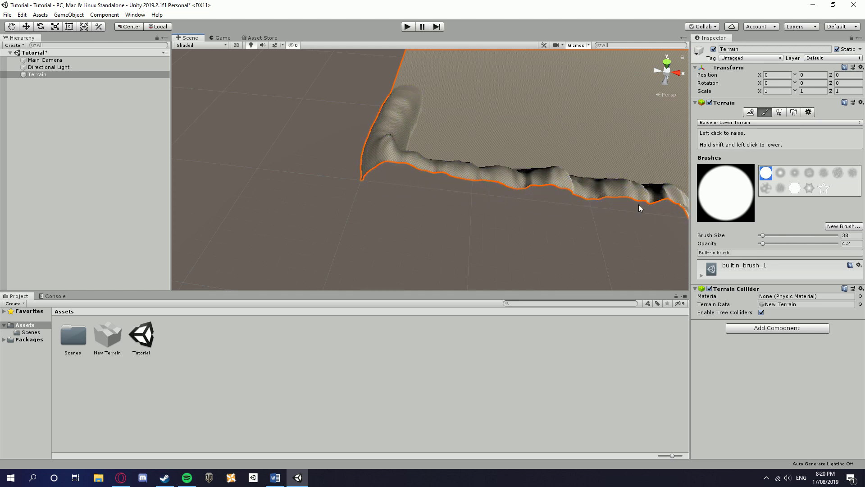
# Step: Extend the raised ridge along the terrain's left edge towards the far corner and build up its near part
pyautogui.moveTo(518, 176)
pyautogui.mouseDown(button='right')
pyautogui.moveTo(532, 141)
pyautogui.moveTo(447, 159)
pyautogui.mouseUp(button='right')
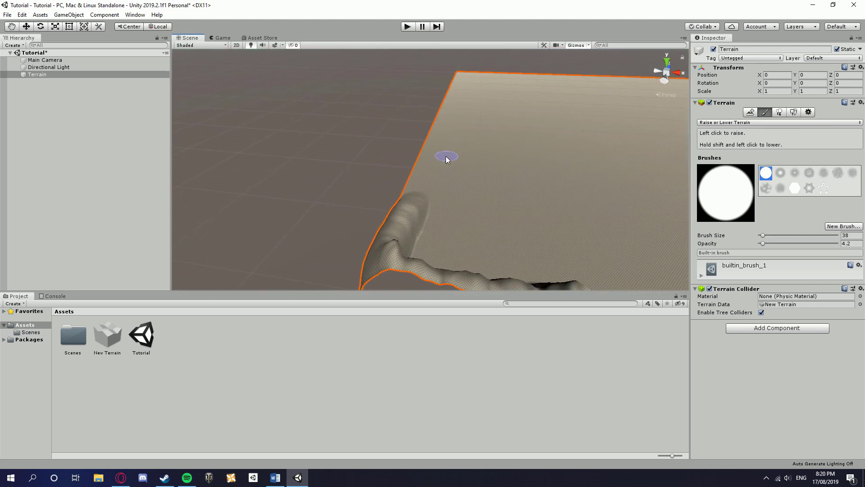
pyautogui.moveTo(432, 154)
pyautogui.mouseDown()
pyautogui.moveTo(417, 185)
pyautogui.moveTo(430, 145)
pyautogui.mouseUp()
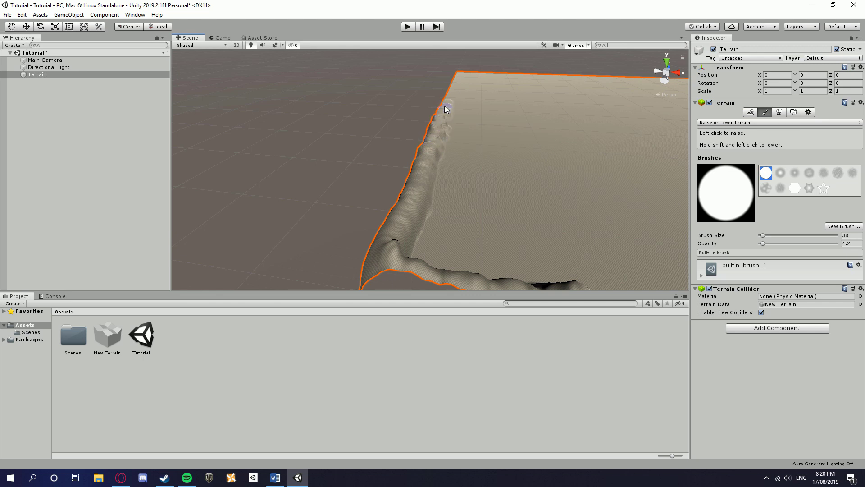
pyautogui.moveTo(426, 168)
pyautogui.mouseDown()
pyautogui.moveTo(386, 248)
pyautogui.moveTo(401, 216)
pyautogui.mouseUp()
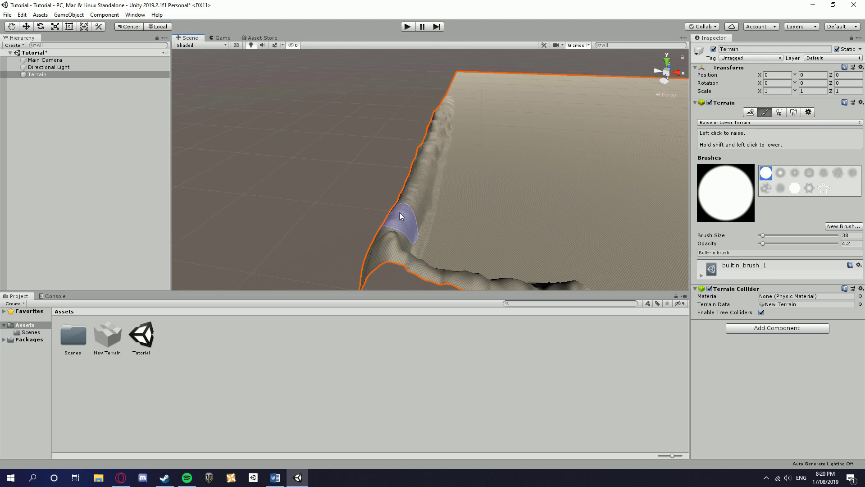
# Step: Continue raising the ridge along the rest of the front edge and at the terrain's opposite corner
pyautogui.moveTo(402, 217)
pyautogui.mouseDown(button='right')
pyautogui.moveTo(475, 206)
pyautogui.moveTo(528, 174)
pyautogui.moveTo(548, 174)
pyautogui.moveTo(554, 199)
pyautogui.moveTo(545, 230)
pyautogui.moveTo(361, 248)
pyautogui.moveTo(353, 232)
pyautogui.moveTo(263, 242)
pyautogui.moveTo(392, 276)
pyautogui.moveTo(437, 275)
pyautogui.moveTo(428, 270)
pyautogui.moveTo(436, 259)
pyautogui.moveTo(499, 231)
pyautogui.moveTo(446, 247)
pyautogui.moveTo(435, 228)
pyautogui.mouseUp(button='right')
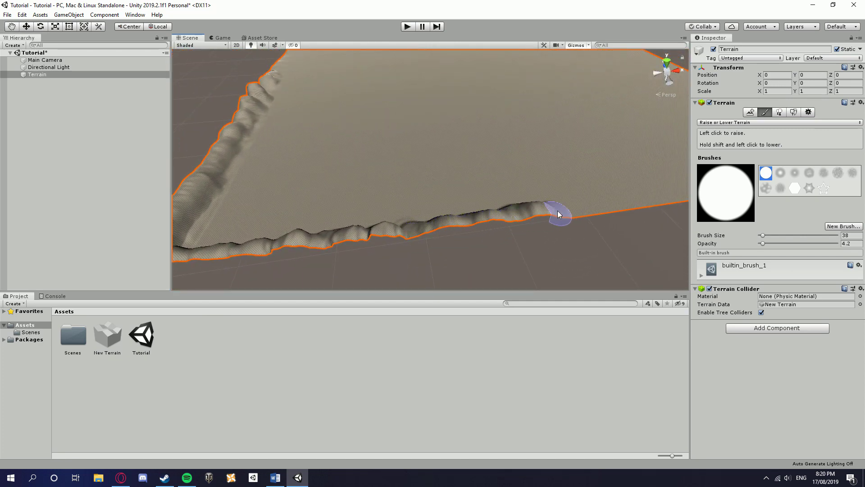
pyautogui.moveTo(635, 201); pyautogui.dragTo(678, 197)
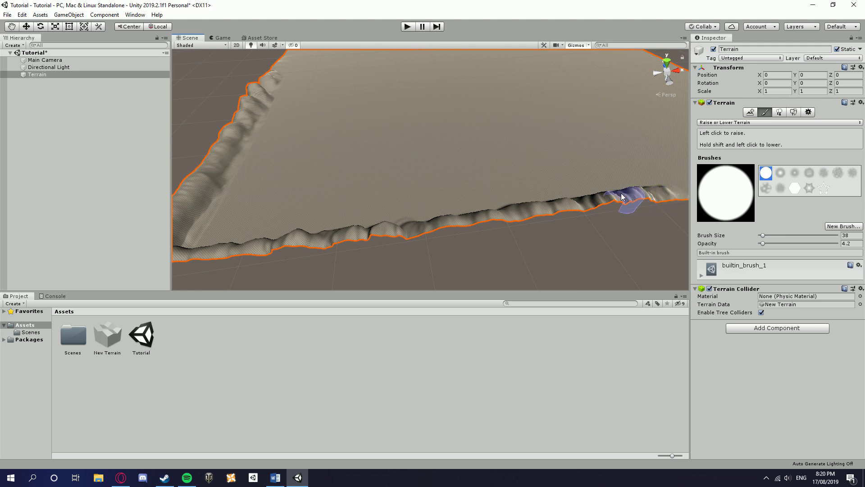
pyautogui.moveTo(621, 197); pyautogui.dragTo(609, 133, button='right')
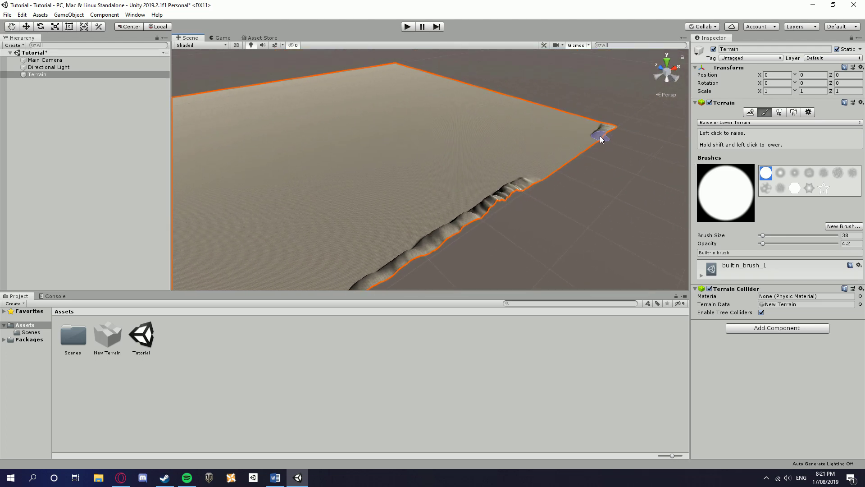
pyautogui.moveTo(539, 178); pyautogui.dragTo(864, 178, button='right')
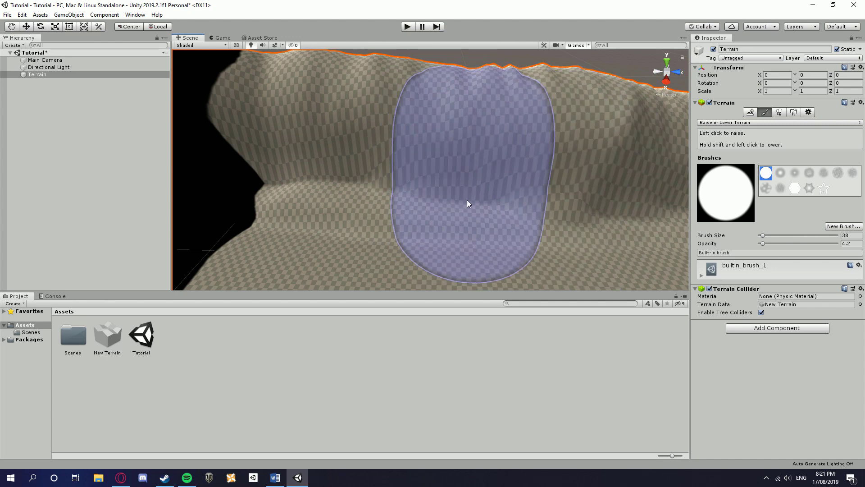
pyautogui.moveTo(466, 199)
pyautogui.mouseDown(button='right')
pyautogui.moveTo(485, 217)
pyautogui.moveTo(635, 253)
pyautogui.moveTo(356, 175)
pyautogui.moveTo(355, 164)
pyautogui.moveTo(503, 200)
pyautogui.mouseUp(button='right')
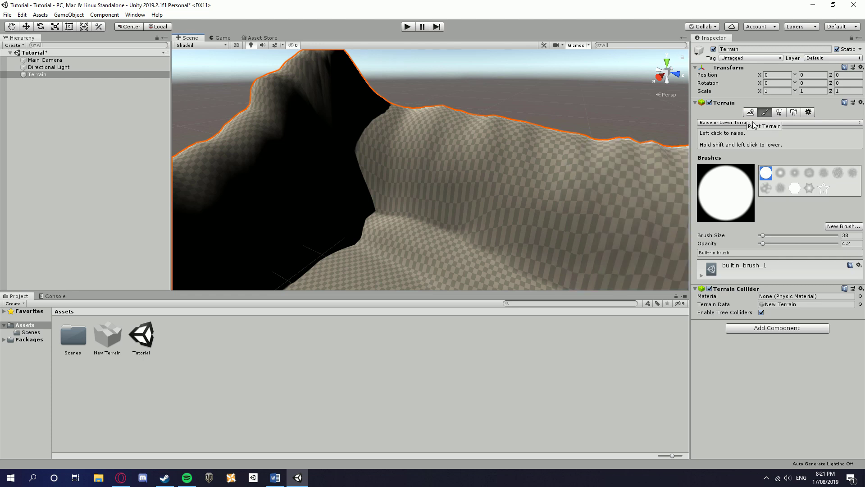
# Step: Smooth the raised ridges along the terrain's edges with the Smooth Height mode, and leave the terrain painting tool
pyautogui.click(771, 122)
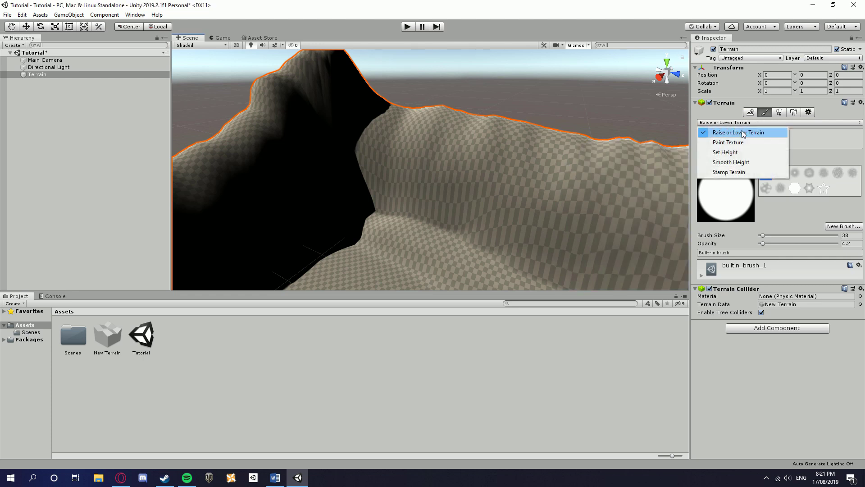
pyautogui.click(743, 163)
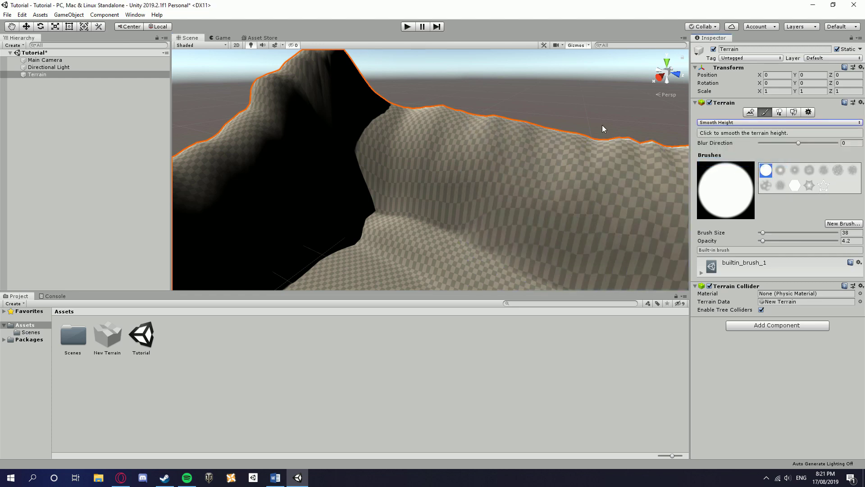
pyautogui.moveTo(353, 93)
pyautogui.mouseDown()
pyautogui.moveTo(295, 90)
pyautogui.moveTo(291, 100)
pyautogui.moveTo(372, 113)
pyautogui.mouseUp()
pyautogui.keyDown('alt'); pyautogui.moveTo(520, 130); pyautogui.dragTo(539, 143); pyautogui.keyUp('alt')
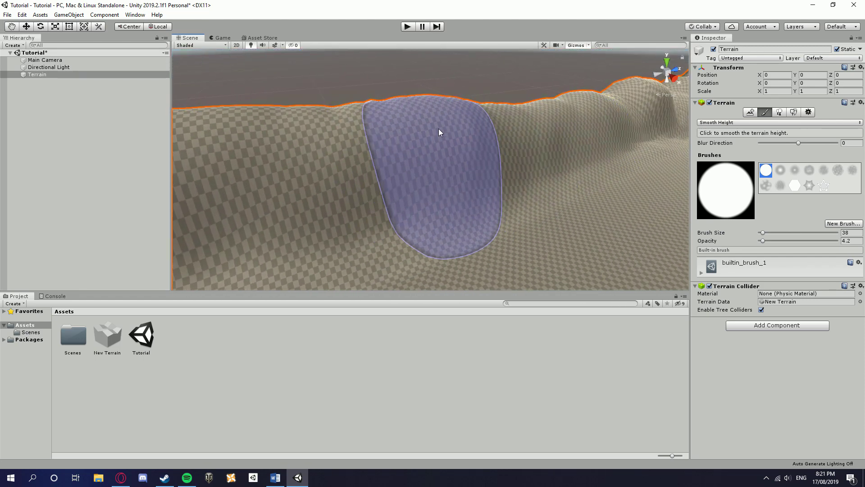
pyautogui.moveTo(536, 155)
pyautogui.keyDown('alt'); pyautogui.mouseDown()
pyautogui.moveTo(381, 178)
pyautogui.moveTo(228, 130)
pyautogui.moveTo(116, 145)
pyautogui.mouseUp(); pyautogui.keyUp('alt')
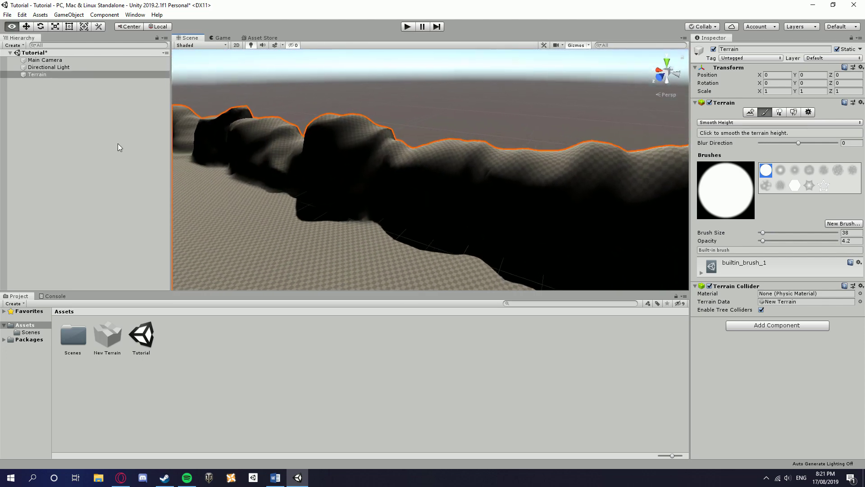
pyautogui.moveTo(321, 114)
pyautogui.mouseDown()
pyautogui.moveTo(370, 126)
pyautogui.moveTo(347, 142)
pyautogui.moveTo(318, 139)
pyautogui.moveTo(409, 170)
pyautogui.moveTo(361, 159)
pyautogui.moveTo(373, 147)
pyautogui.moveTo(361, 128)
pyautogui.moveTo(554, 181)
pyautogui.moveTo(627, 170)
pyautogui.moveTo(628, 203)
pyautogui.moveTo(398, 159)
pyautogui.moveTo(462, 174)
pyautogui.moveTo(475, 189)
pyautogui.moveTo(442, 172)
pyautogui.moveTo(477, 127)
pyautogui.mouseUp()
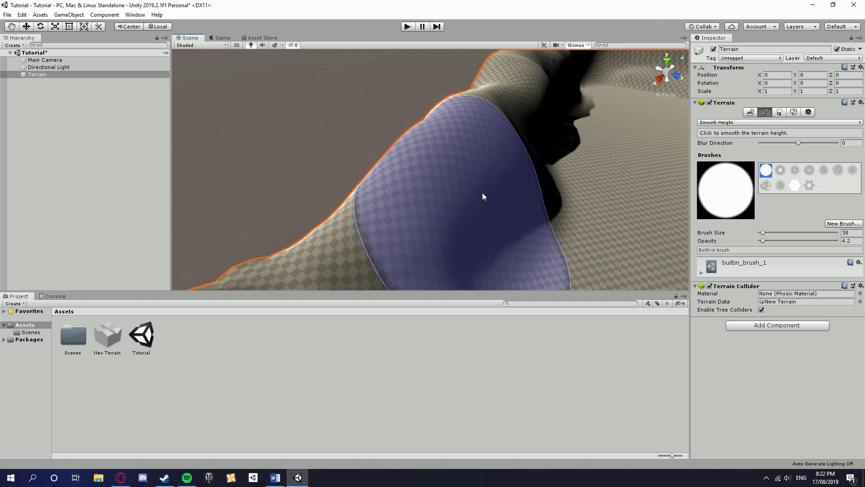
pyautogui.keyDown('alt'); pyautogui.moveTo(482, 193); pyautogui.dragTo(366, 199); pyautogui.keyUp('alt')
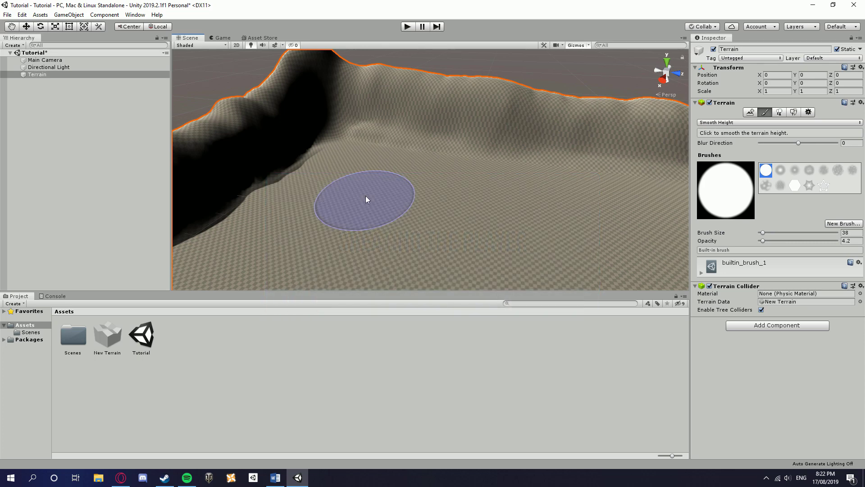
pyautogui.press('w')
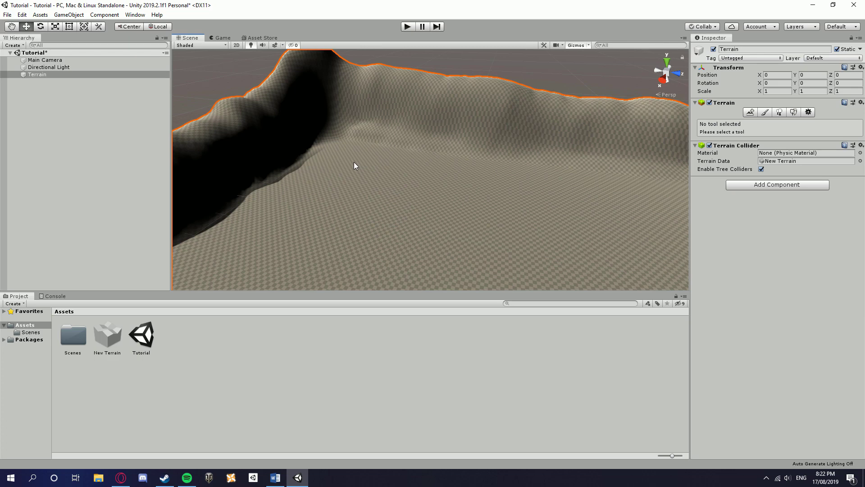
# Step: Show the option for importing a custom package into the project
pyautogui.keyDown('alt'); pyautogui.moveTo(359, 170); pyautogui.dragTo(360, 148); pyautogui.keyUp('alt')
pyautogui.scroll(5, 433, 191)
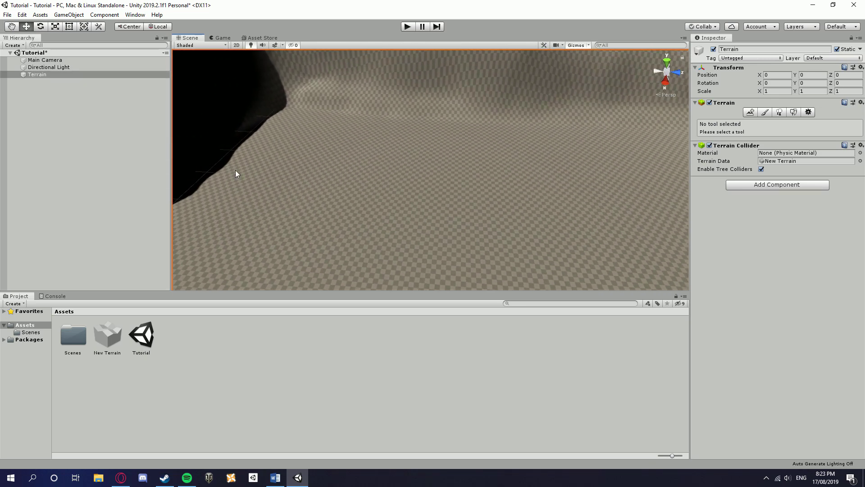
pyautogui.click(40, 15)
pyautogui.moveTo(148, 111)
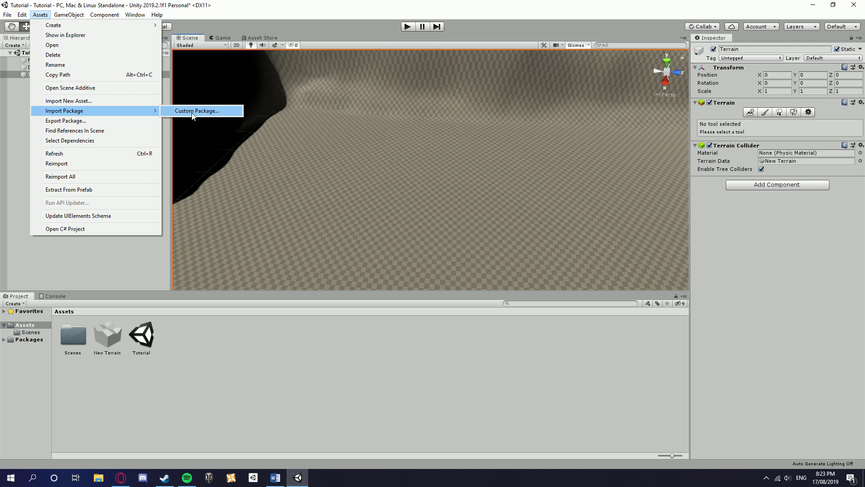
pyautogui.click(223, 13)
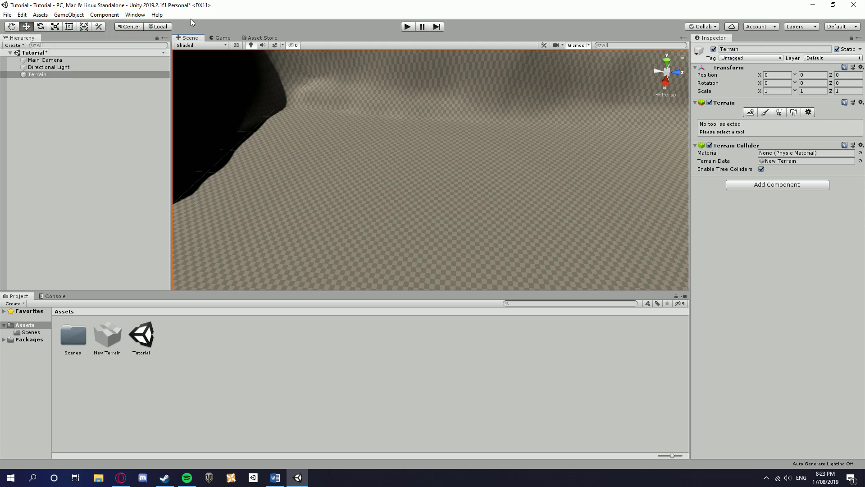
# Step: Save the project and the Tutorial scene
pyautogui.click(7, 15)
pyautogui.click(45, 92)
pyautogui.click(8, 14)
pyautogui.click(37, 48)
# Step: Search the Asset Store for "standard assets" and open the Standard Assets page by Unity Technologies
pyautogui.click(260, 38)
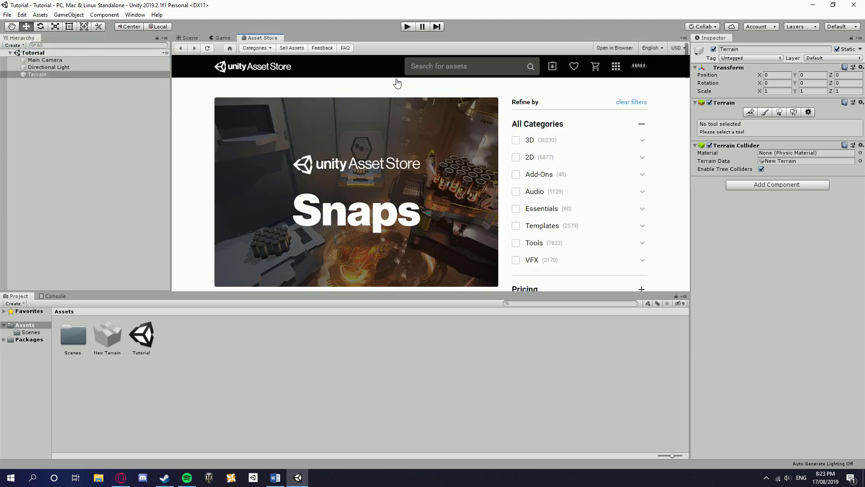
pyautogui.click(419, 67)
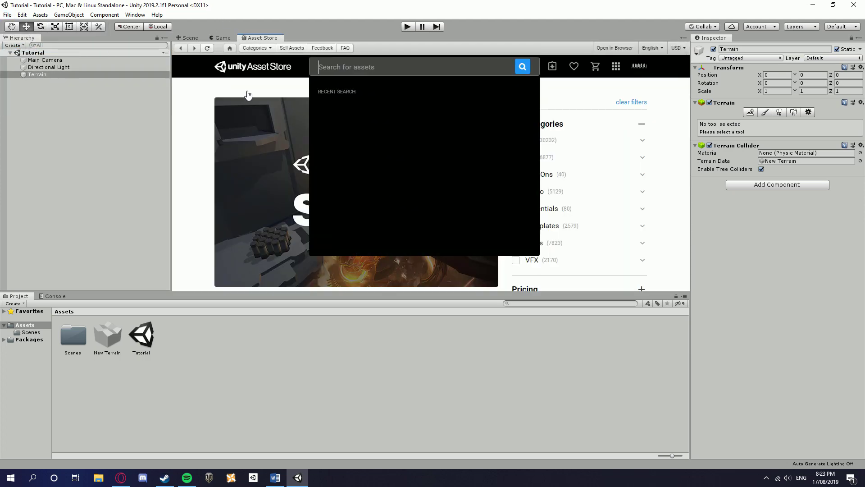
pyautogui.click(120, 477)
pyautogui.click(297, 477)
pyautogui.click(392, 67)
pyautogui.write('sta')
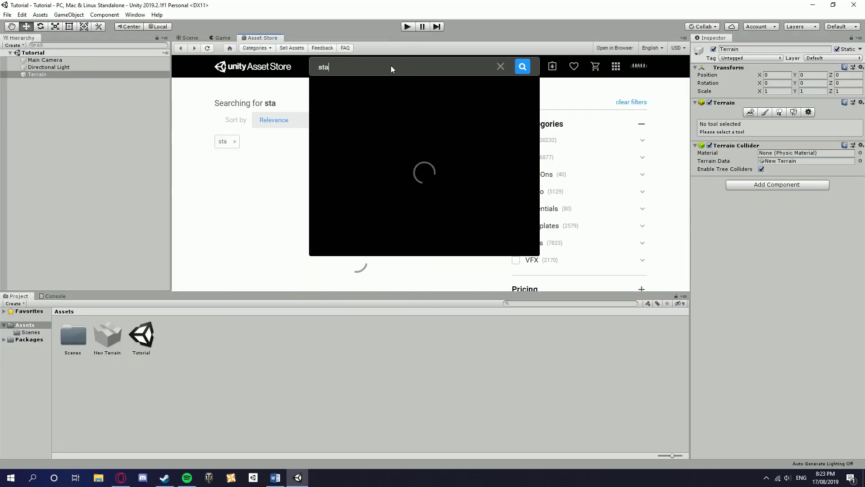
pyautogui.write('ndard assets')
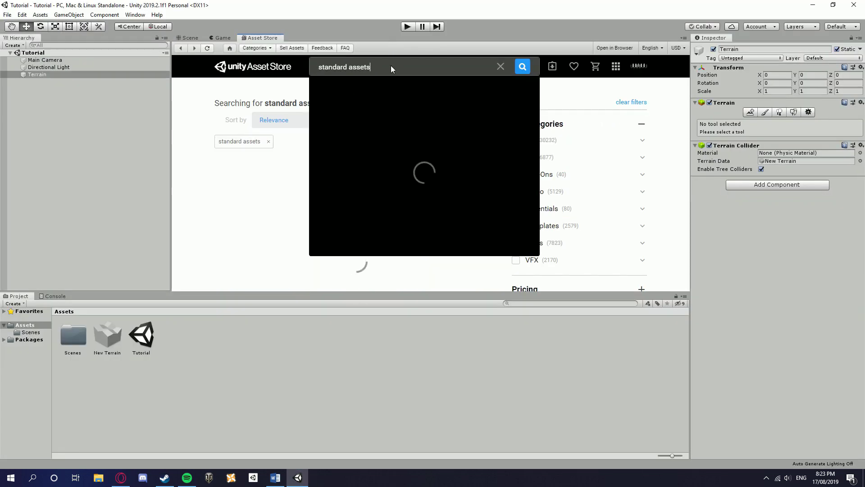
pyautogui.press('Return')
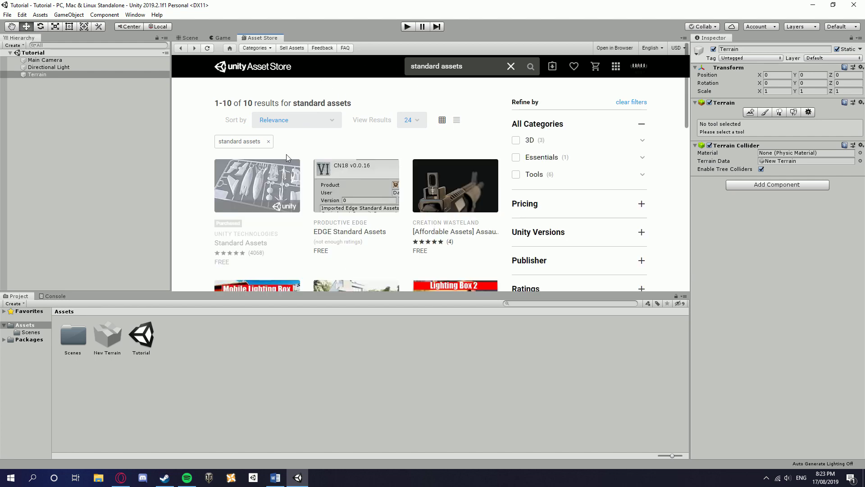
pyautogui.click(253, 194)
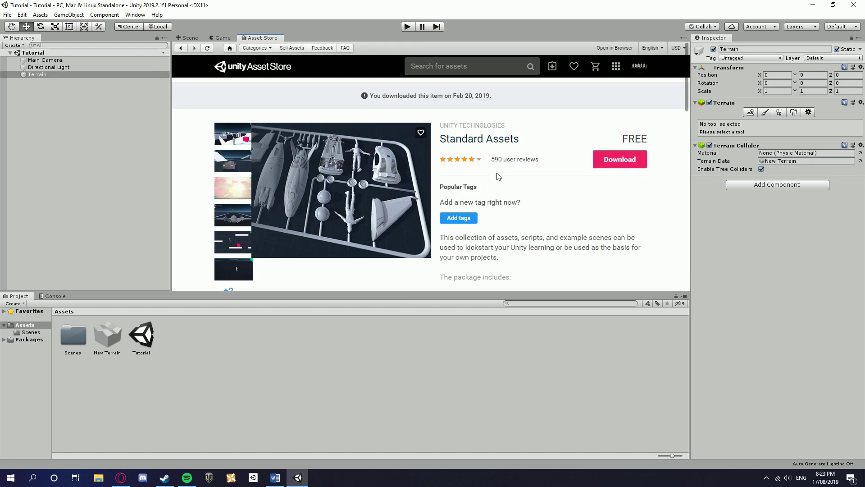
# Step: Download the Standard Assets package and import all of its contents into the project
pyautogui.click(629, 161)
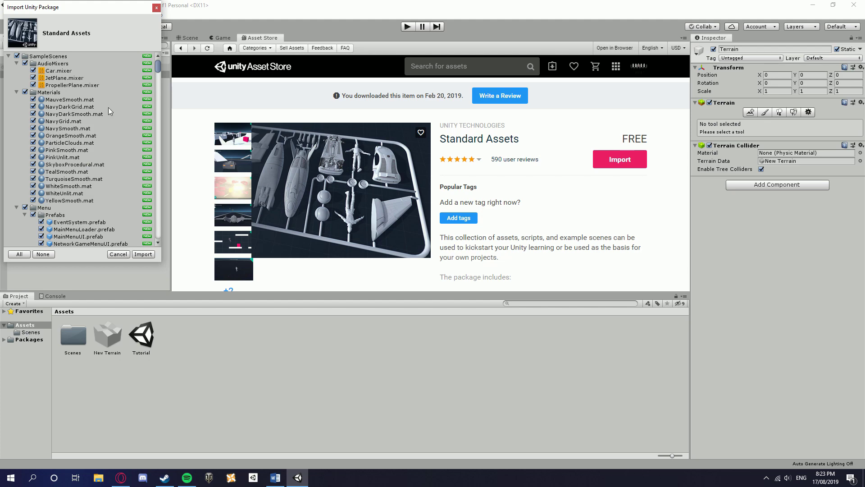
pyautogui.moveTo(159, 64); pyautogui.dragTo(153, 63)
pyautogui.click(143, 254)
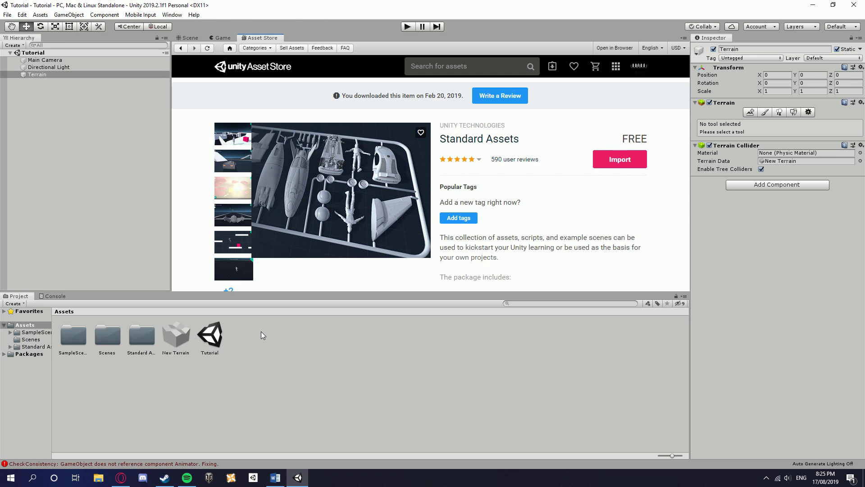
# Step: Return to the Scene view and open the Prefabs folder in Standard Assets, Characters, FirstPersonCharacter
pyautogui.doubleClick(143, 336)
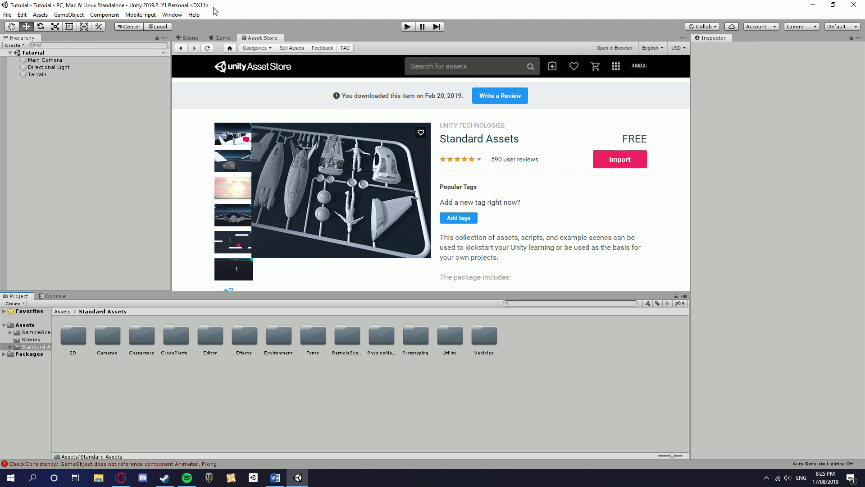
pyautogui.click(187, 38)
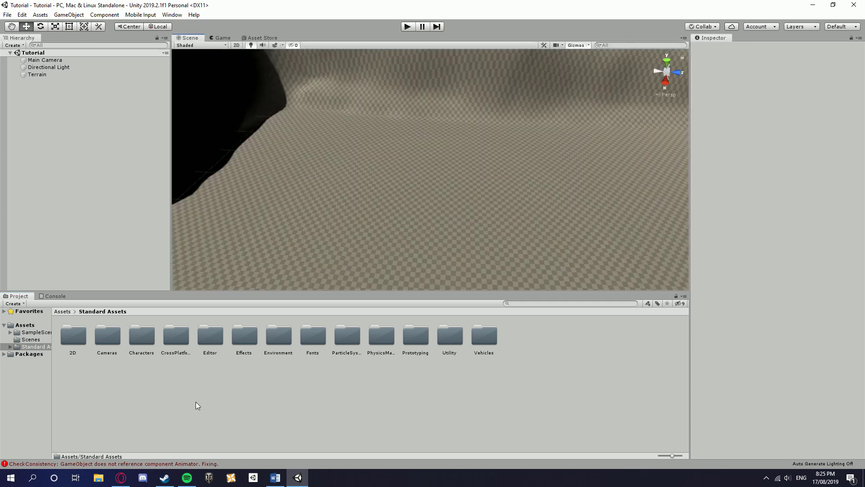
pyautogui.doubleClick(141, 337)
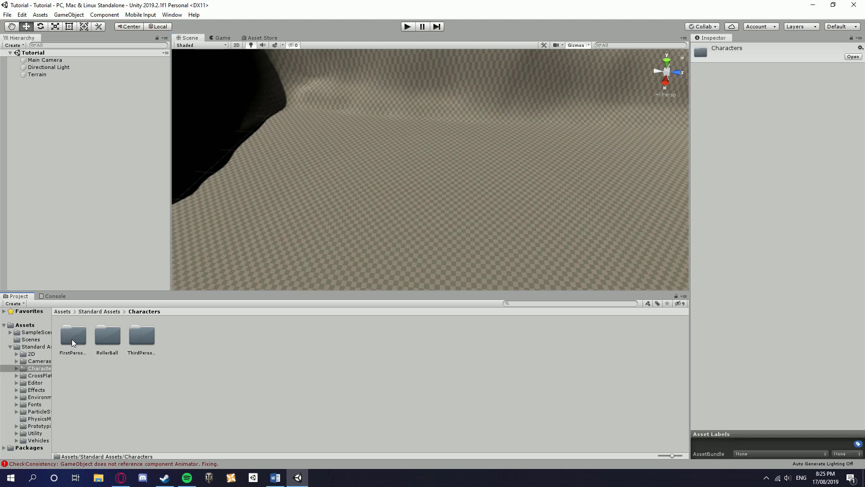
pyautogui.doubleClick(72, 337)
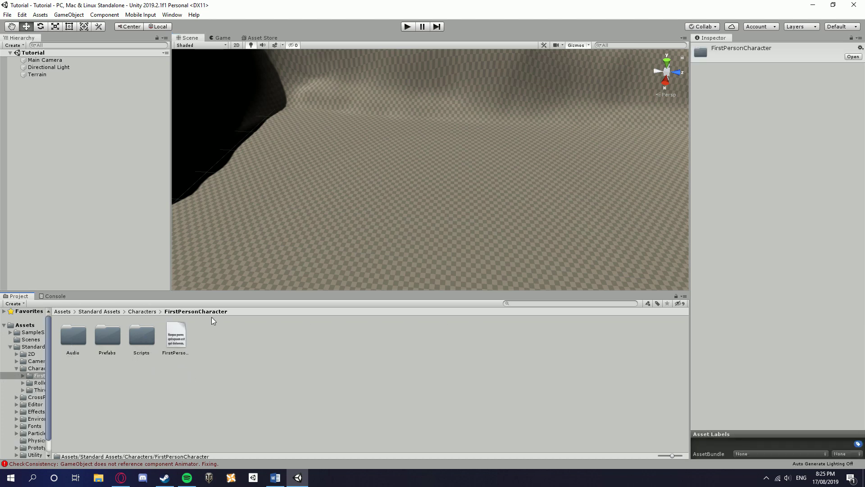
pyautogui.doubleClick(114, 337)
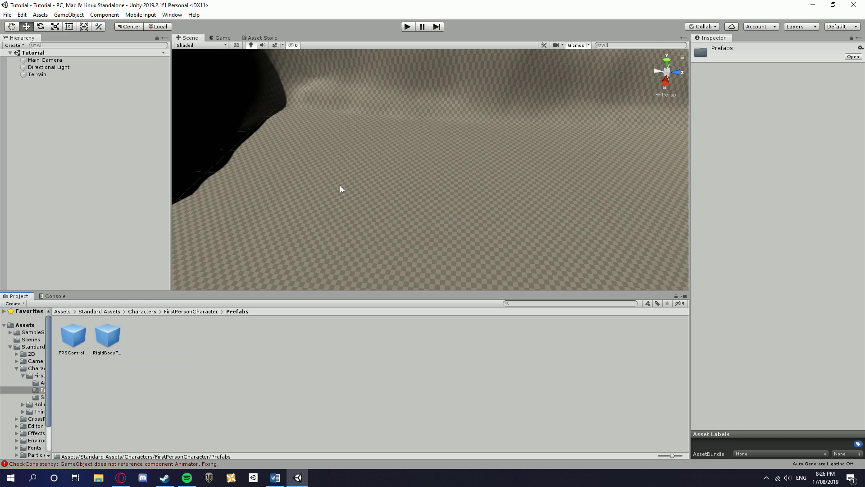
# Step: Place the FPSController prefab on the terrain floor and raise it to about Y 1.018 so it stands above the ground
pyautogui.moveTo(435, 151); pyautogui.dragTo(359, 131, button='right')
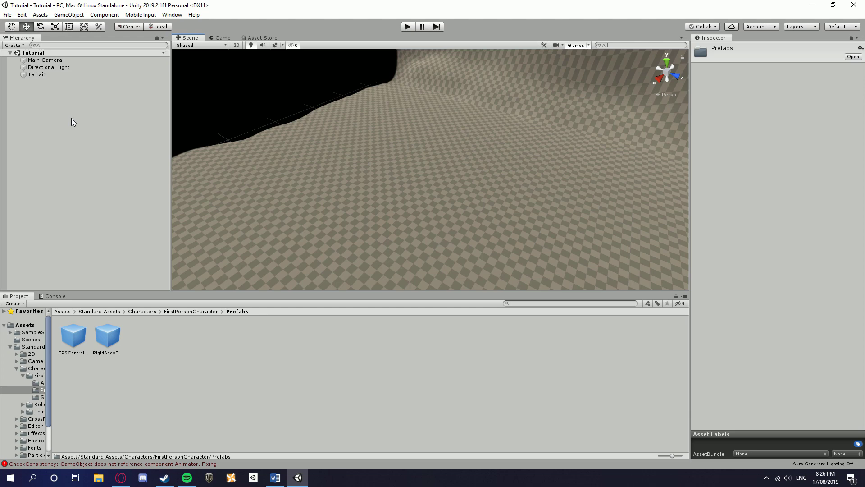
pyautogui.moveTo(385, 199); pyautogui.dragTo(627, 189, button='right')
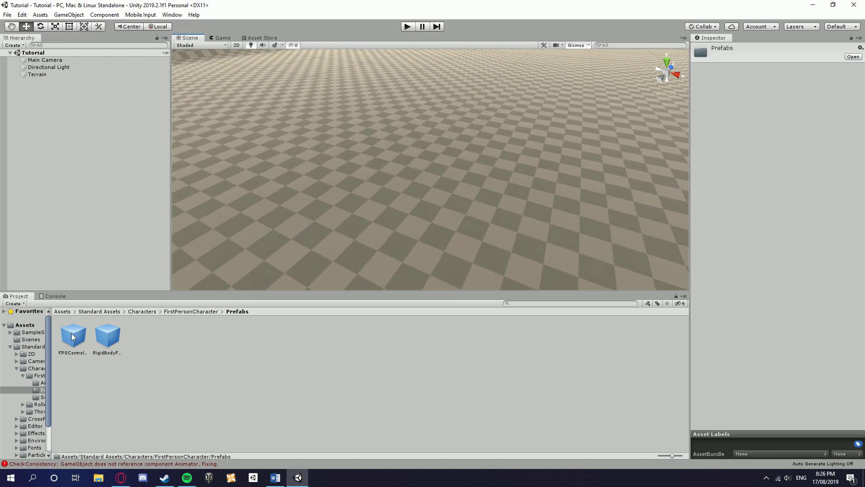
pyautogui.moveTo(73, 335); pyautogui.dragTo(422, 181)
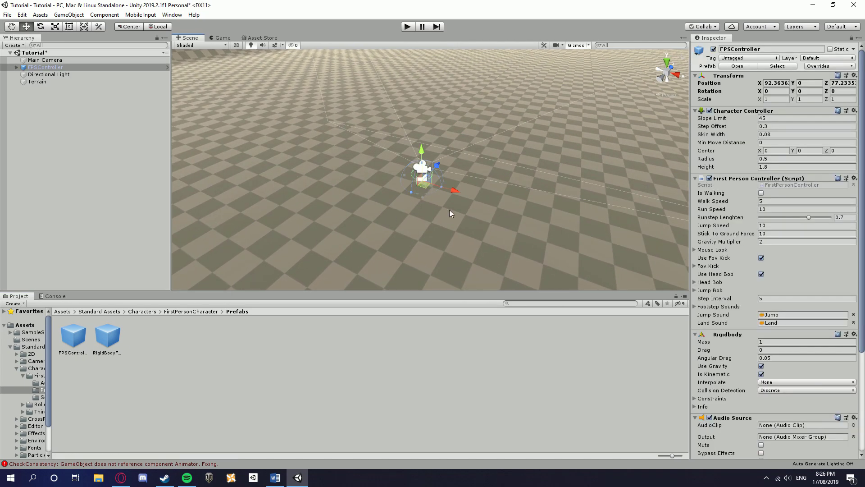
pyautogui.moveTo(450, 210); pyautogui.dragTo(419, 201, button='right')
pyautogui.scroll(3, 404, 162)
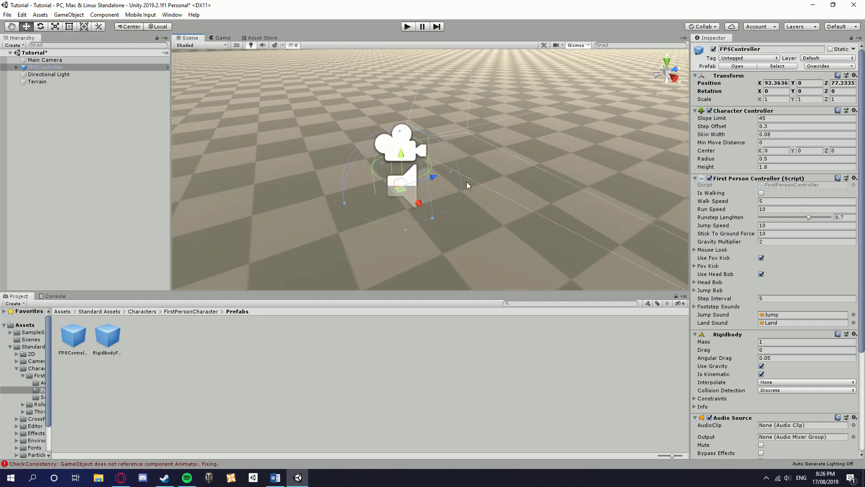
pyautogui.moveTo(403, 156); pyautogui.dragTo(390, 108)
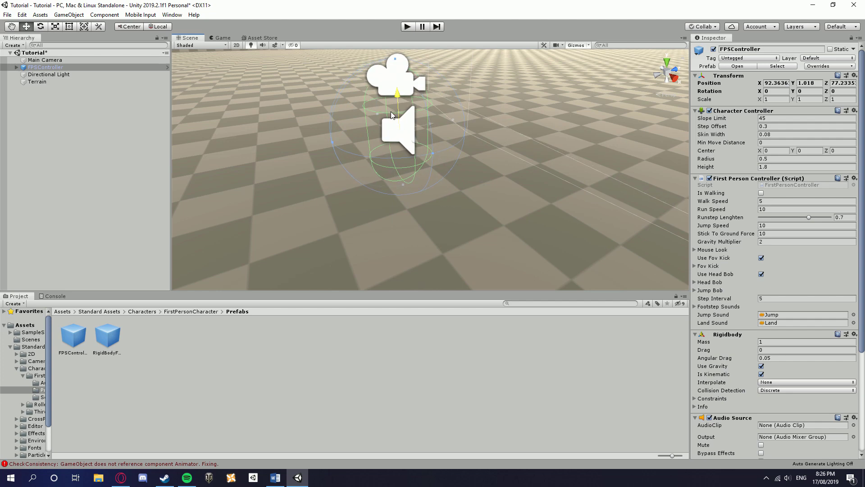
pyautogui.click(493, 243)
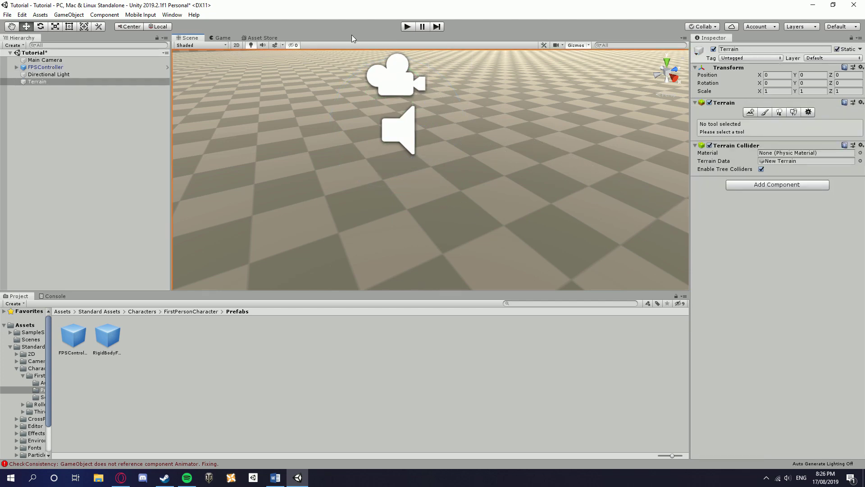
# Step: Run the scene to try out the first-person character, and pause the game
pyautogui.click(407, 27)
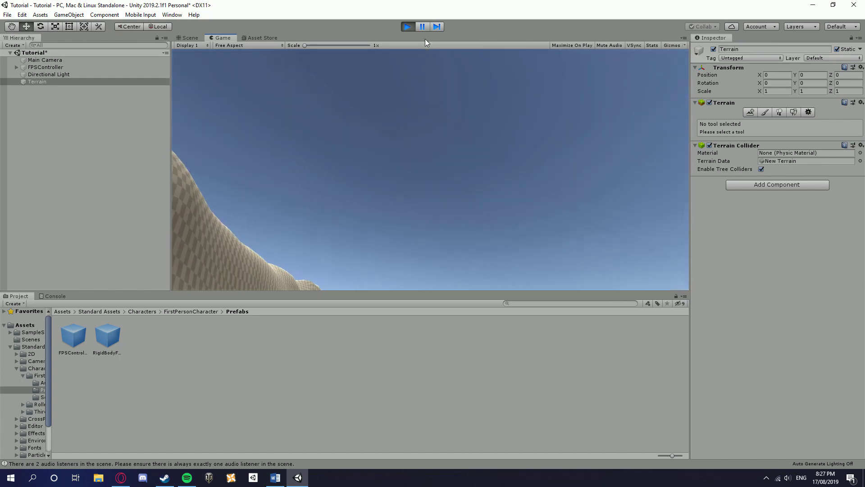
pyautogui.click(422, 27)
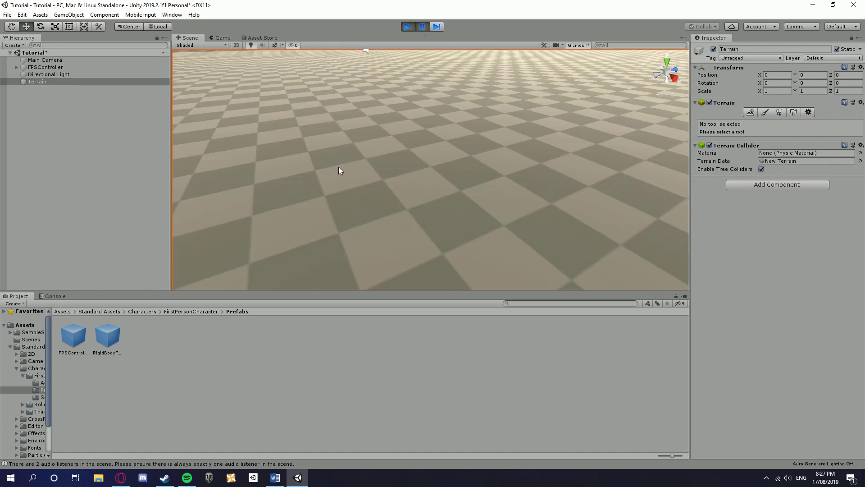
# Step: Add a 3D cube to the paused game and raise it to about Y 3.27
pyautogui.scroll(-5, 405, 162)
pyautogui.rightClick(54, 122)
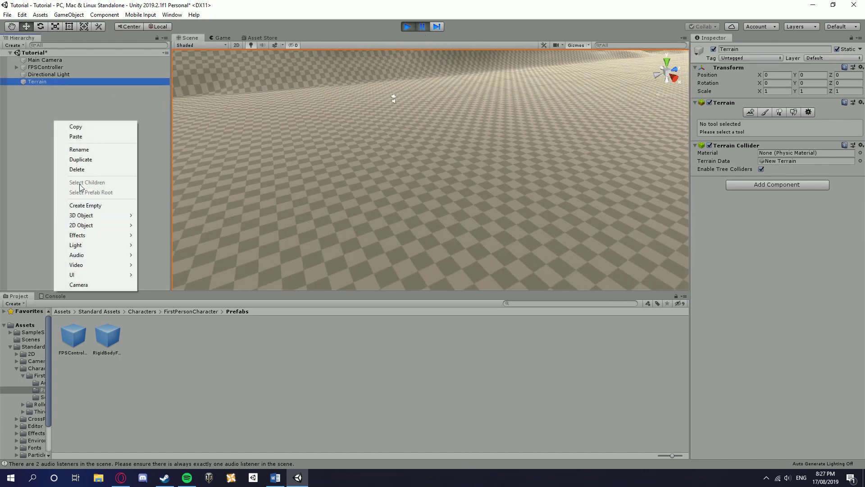
pyautogui.moveTo(90, 215)
pyautogui.click(149, 217)
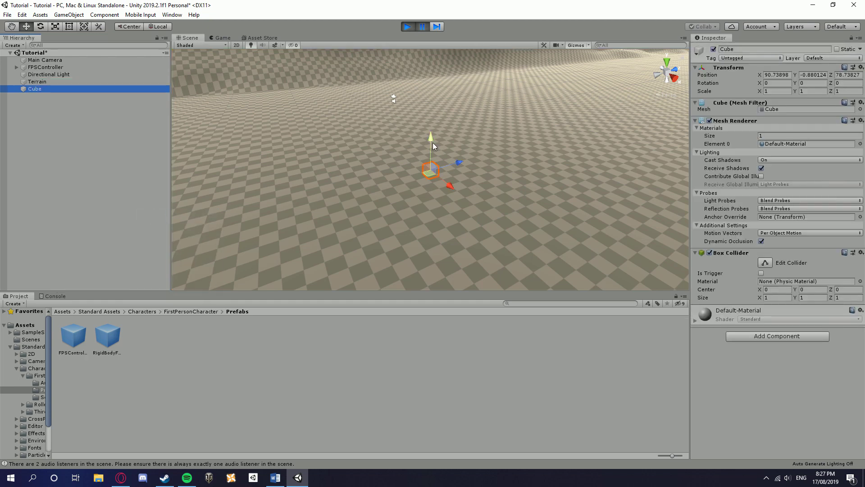
pyautogui.moveTo(432, 143); pyautogui.dragTo(433, 101)
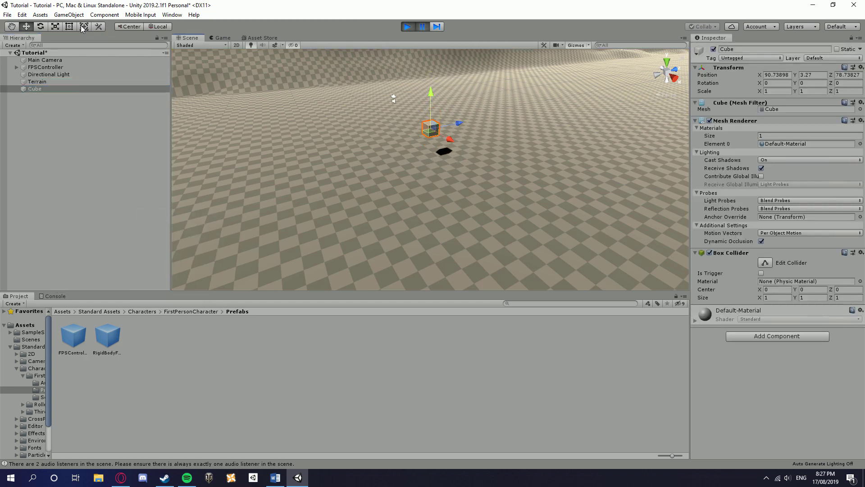
# Step: Stretch the cube to a Z scale of about 8.04, view it in the running game, and exit Play mode
pyautogui.click(55, 26)
pyautogui.moveTo(462, 120); pyautogui.dragTo(664, 79)
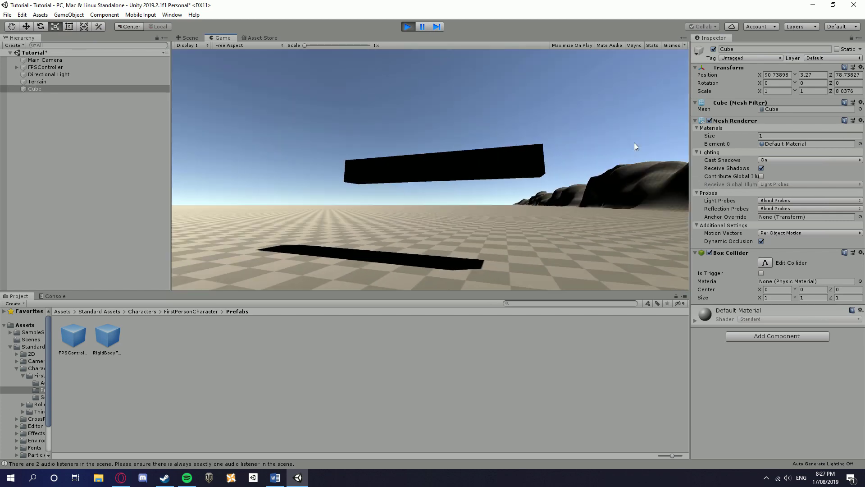
pyautogui.click(407, 27)
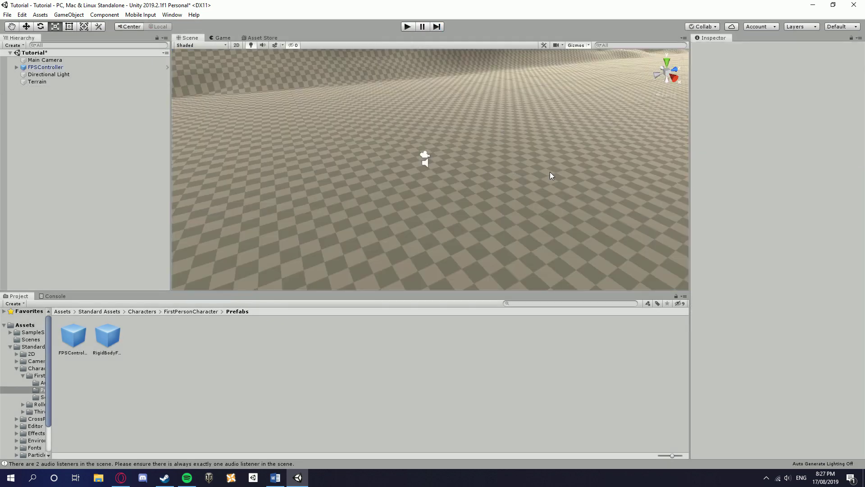
# Step: Deactivate the Main Camera object in the Tutorial scene
pyautogui.moveTo(549, 175); pyautogui.dragTo(532, 158, button='right')
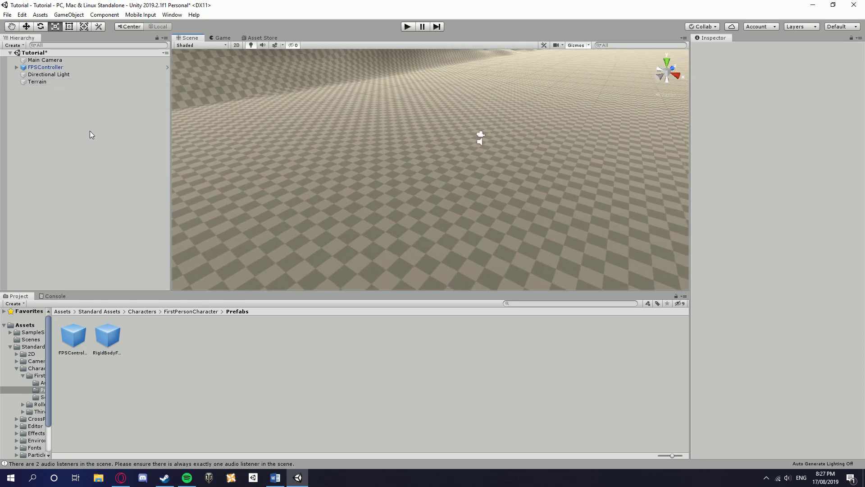
pyautogui.moveTo(405, 171); pyautogui.dragTo(370, 98, button='right')
pyautogui.press('w')
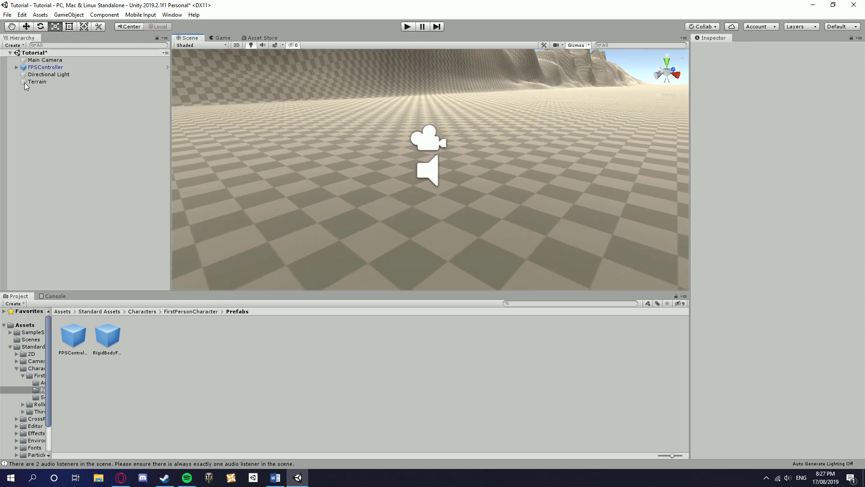
pyautogui.press('s')
pyautogui.moveTo(347, 145); pyautogui.dragTo(415, 167, button='right')
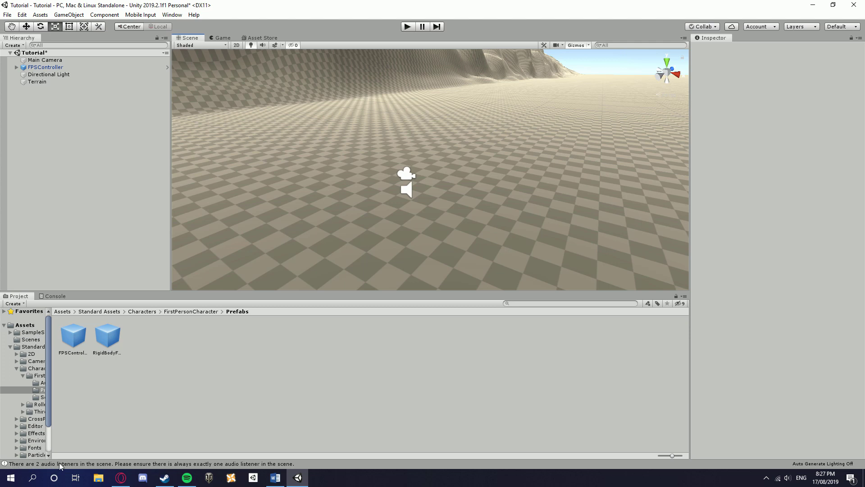
pyautogui.click(45, 59)
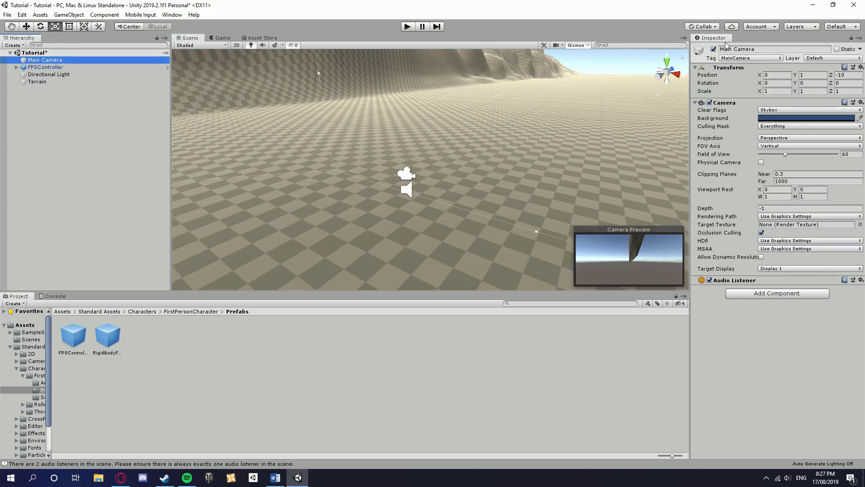
pyautogui.click(713, 49)
pyautogui.click(30, 158)
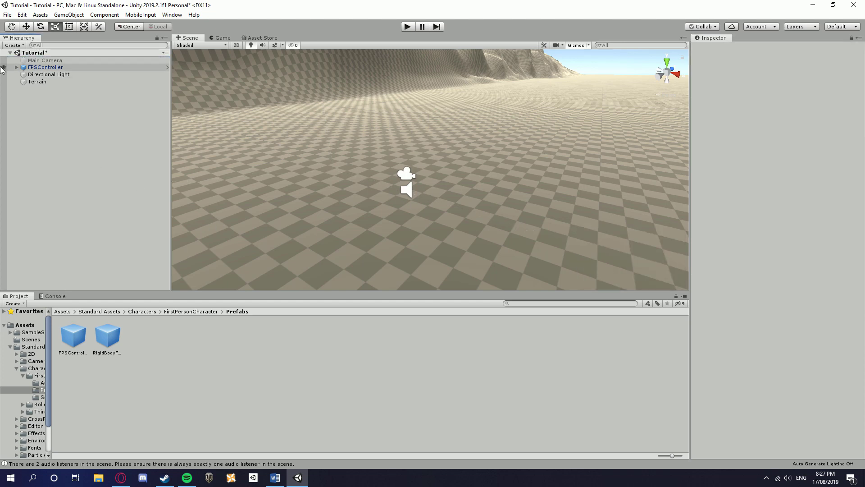
# Step: Clear the console messages and return to the project files
pyautogui.click(54, 296)
pyautogui.click(14, 303)
pyautogui.click(18, 296)
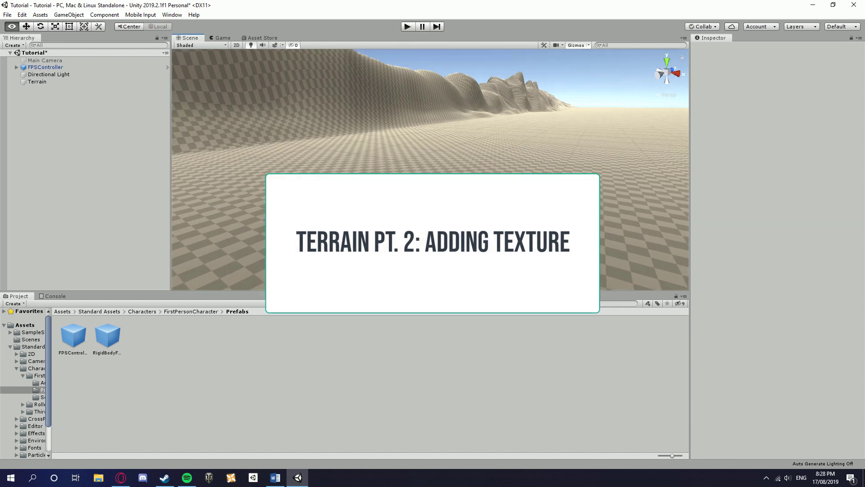
# Step: Select the terrain and switch its paint tool to Paint Texture
pyautogui.moveTo(586, 180); pyautogui.dragTo(235, 244, button='right')
pyautogui.moveTo(356, 205); pyautogui.dragTo(346, 239, button='right')
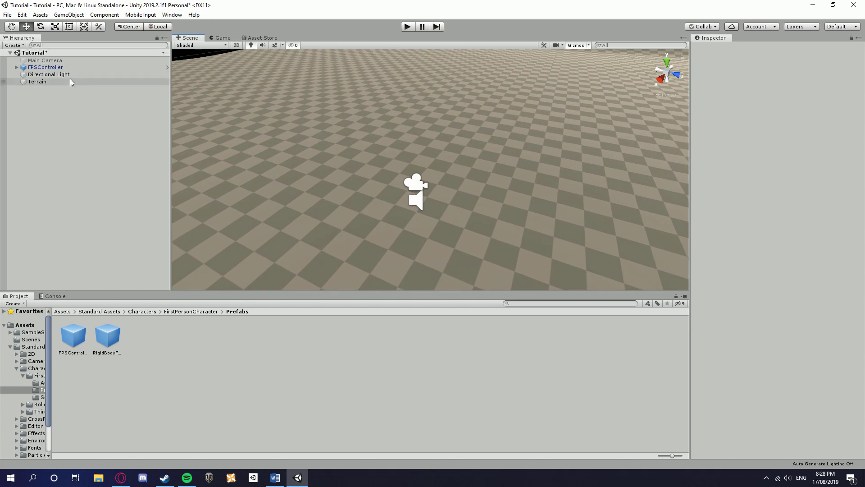
pyautogui.click(53, 82)
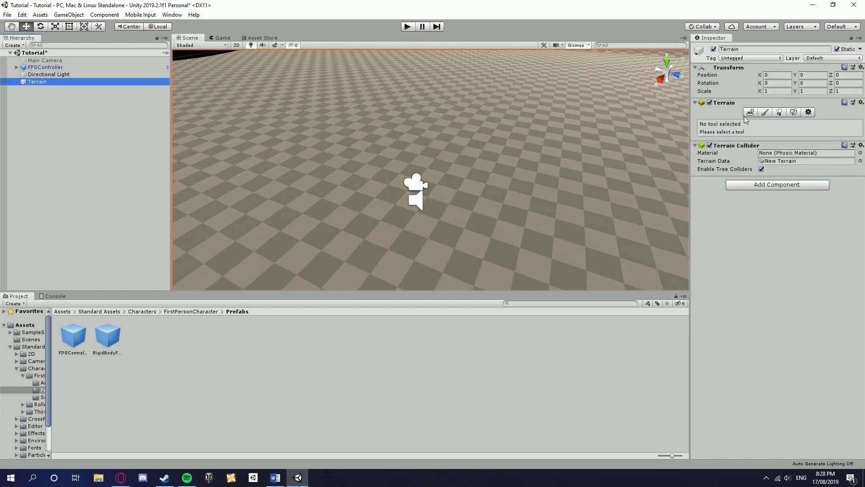
pyautogui.click(765, 113)
pyautogui.click(732, 122)
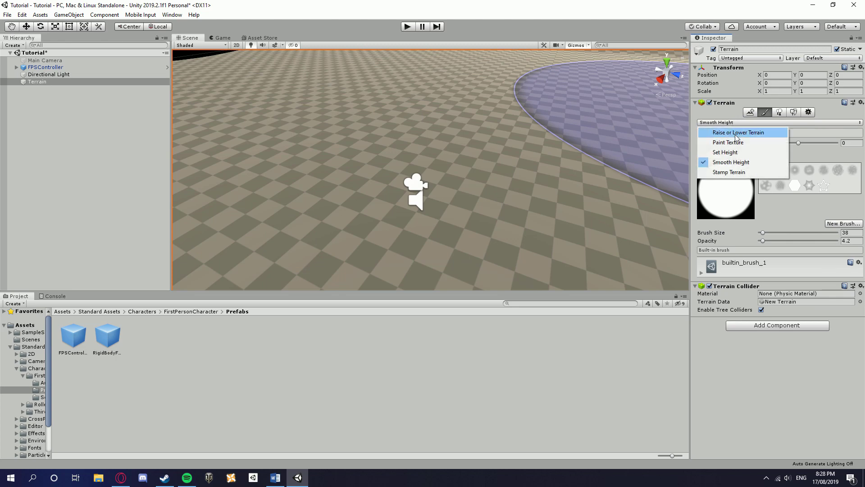
pyautogui.click(747, 142)
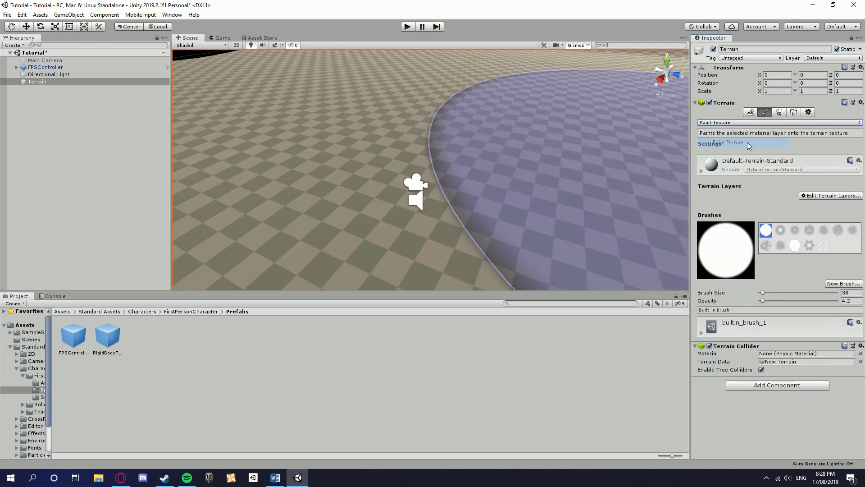
# Step: Create a new terrain layer using the SandAlbedo texture
pyautogui.click(822, 197)
pyautogui.click(820, 199)
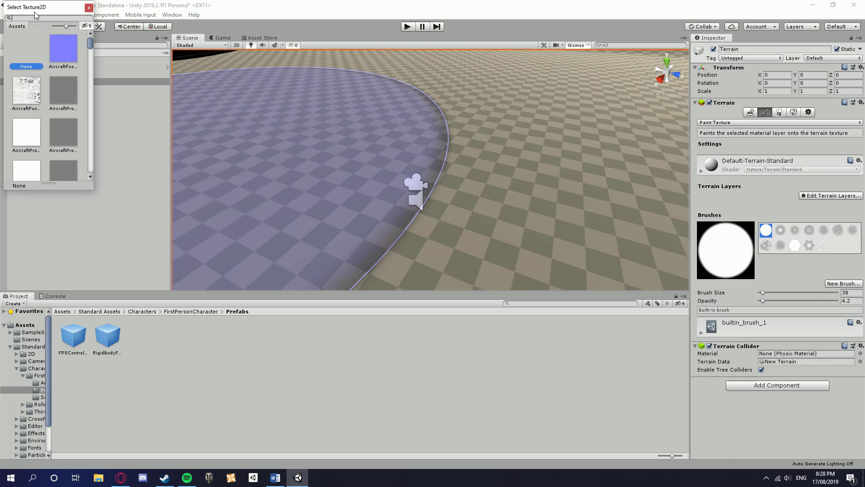
pyautogui.moveTo(88, 45); pyautogui.dragTo(88, 138)
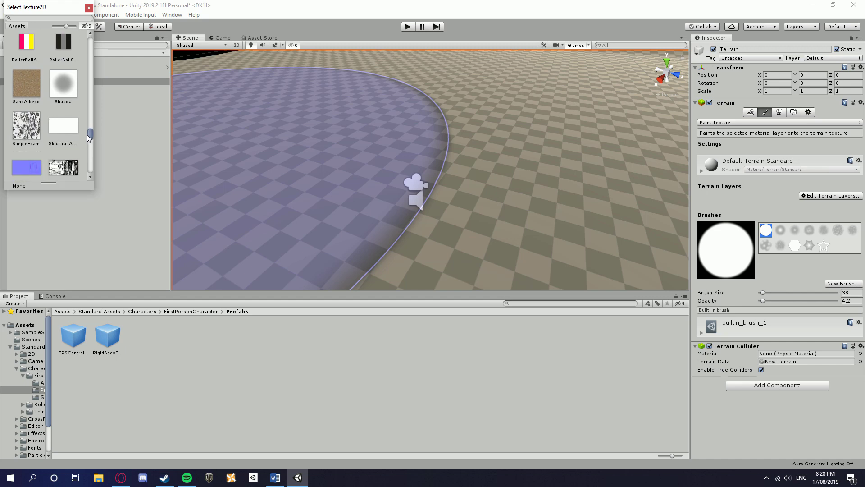
pyautogui.click(90, 176)
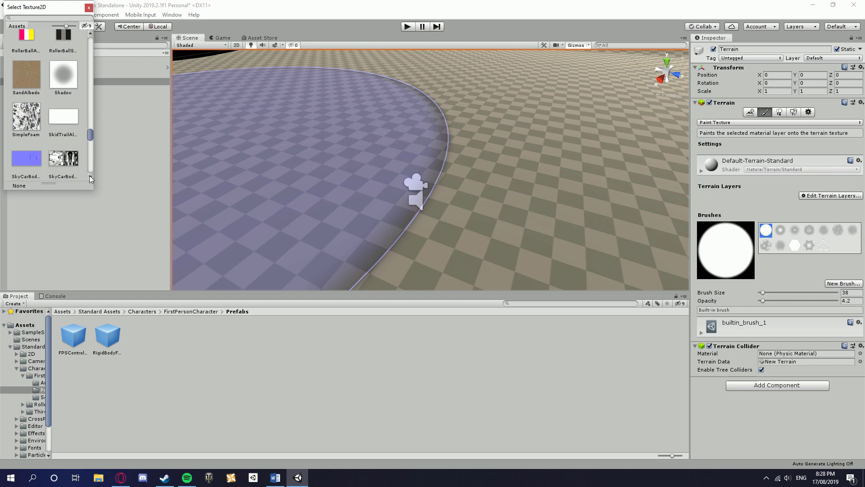
pyautogui.doubleClick(26, 71)
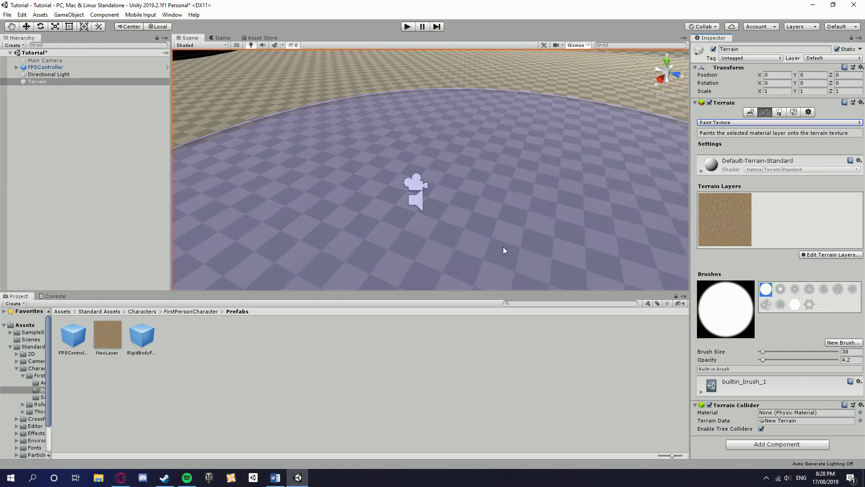
# Step: Choose the sand layer and paint it onto the terrain around the first-person character
pyautogui.click(724, 217)
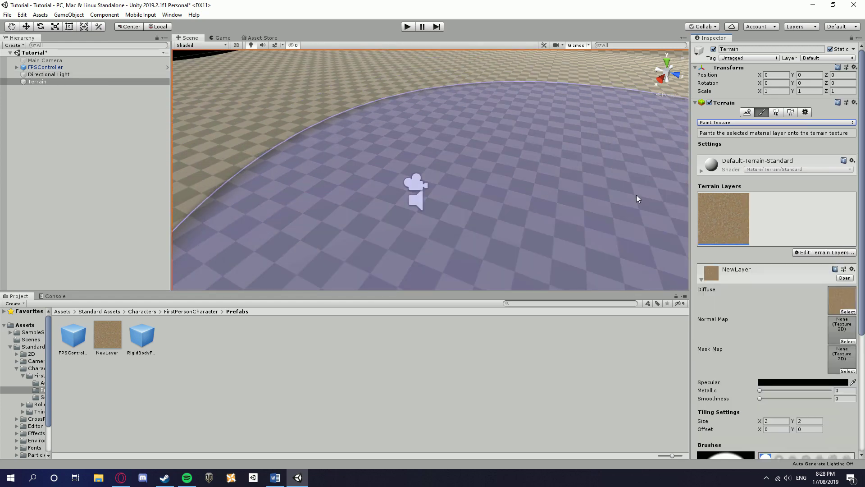
pyautogui.scroll(-5, 415, 109)
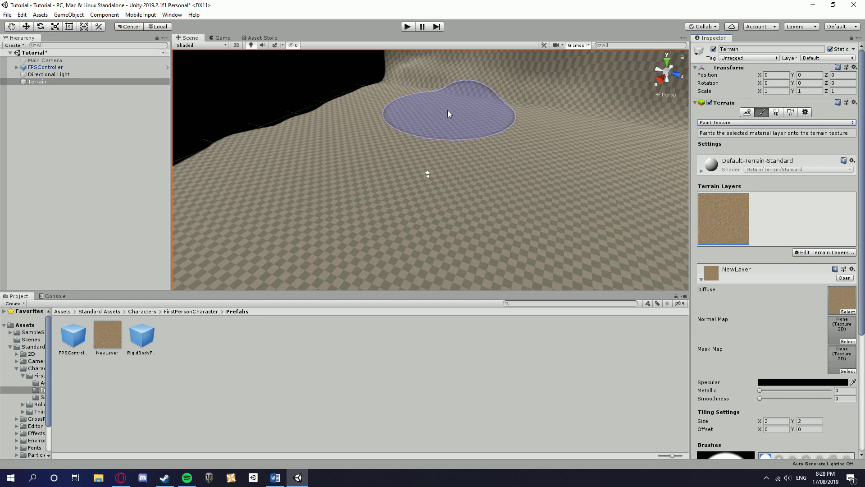
pyautogui.moveTo(380, 184)
pyautogui.keyDown('alt'); pyautogui.mouseDown()
pyautogui.moveTo(344, 118)
pyautogui.moveTo(631, 164)
pyautogui.moveTo(651, 135)
pyautogui.moveTo(417, 166)
pyautogui.moveTo(370, 183)
pyautogui.moveTo(387, 180)
pyautogui.mouseUp(); pyautogui.keyUp('alt')
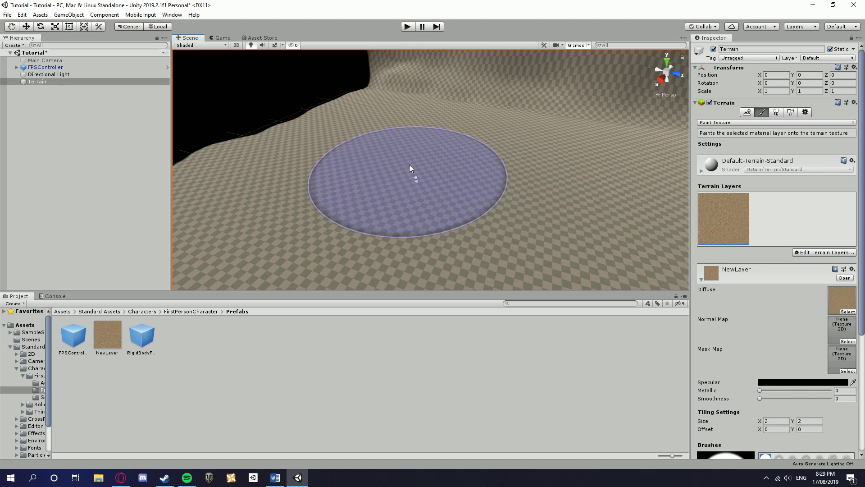
pyautogui.moveTo(476, 135)
pyautogui.mouseDown()
pyautogui.moveTo(389, 189)
pyautogui.moveTo(482, 197)
pyautogui.moveTo(466, 147)
pyautogui.moveTo(374, 135)
pyautogui.mouseUp()
# Step: Set the brush size to about 937 and paint the sand layer across the whole terrain
pyautogui.scroll(10, 390, 154)
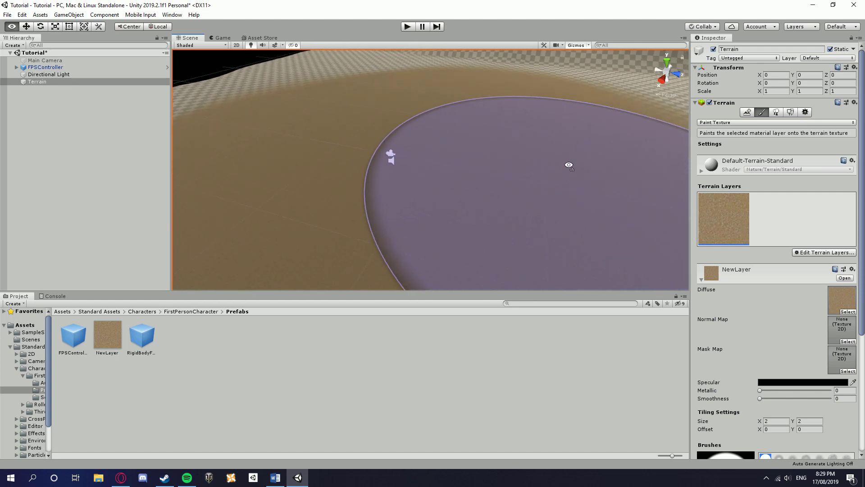
pyautogui.scroll(-10, 488, 209)
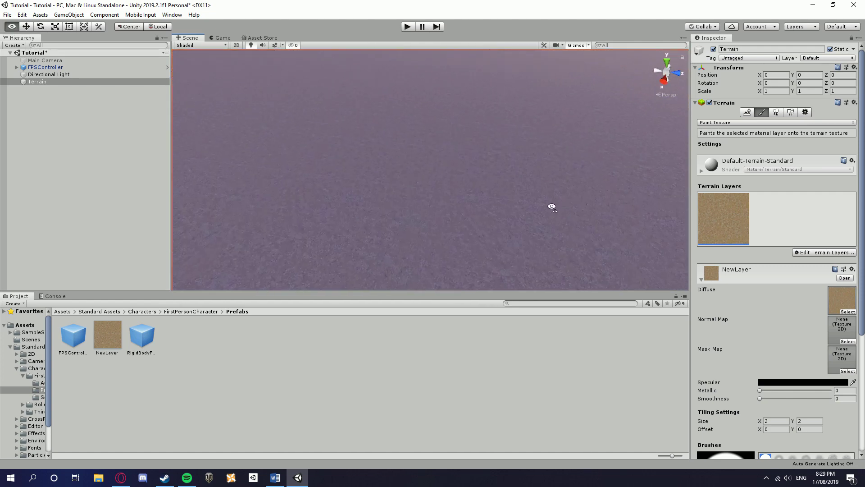
pyautogui.moveTo(509, 243)
pyautogui.mouseDown(button='right')
pyautogui.moveTo(592, 244)
pyautogui.moveTo(580, 242)
pyautogui.mouseUp(button='right')
pyautogui.press('s')
pyautogui.scroll(8, 522, 243)
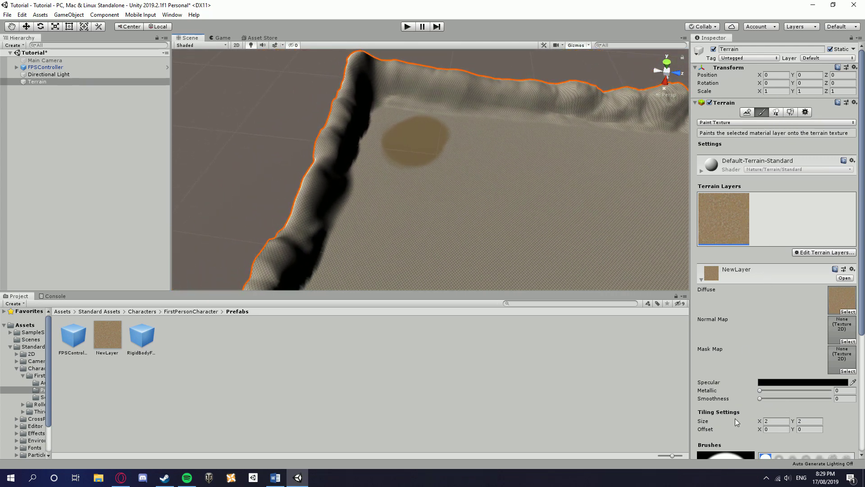
pyautogui.scroll(-10, 734, 418)
pyautogui.moveTo(798, 352); pyautogui.dragTo(831, 355)
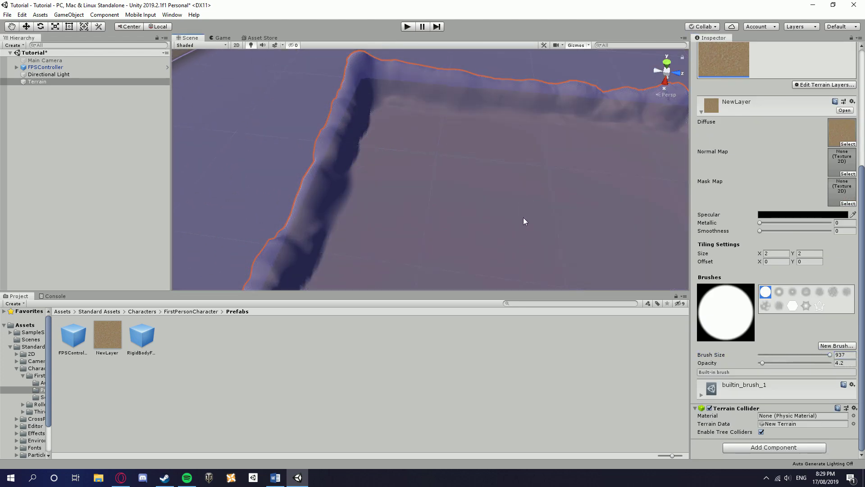
pyautogui.moveTo(523, 217)
pyautogui.mouseDown(button='right')
pyautogui.moveTo(493, 189)
pyautogui.moveTo(802, 135)
pyautogui.moveTo(766, 139)
pyautogui.mouseUp(button='right')
pyautogui.moveTo(477, 117)
pyautogui.mouseDown()
pyautogui.moveTo(327, 64)
pyautogui.moveTo(590, 58)
pyautogui.mouseUp()
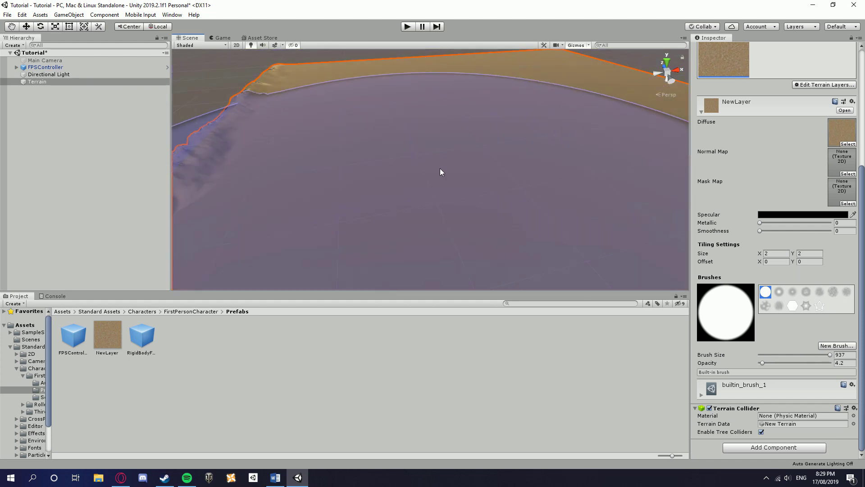
# Step: Inspect the sand coverage around the walled terrain and reduce the terrain paint brush size to 36
pyautogui.moveTo(512, 134)
pyautogui.mouseDown(button='right')
pyautogui.moveTo(615, 121)
pyautogui.moveTo(510, 90)
pyautogui.mouseUp(button='right')
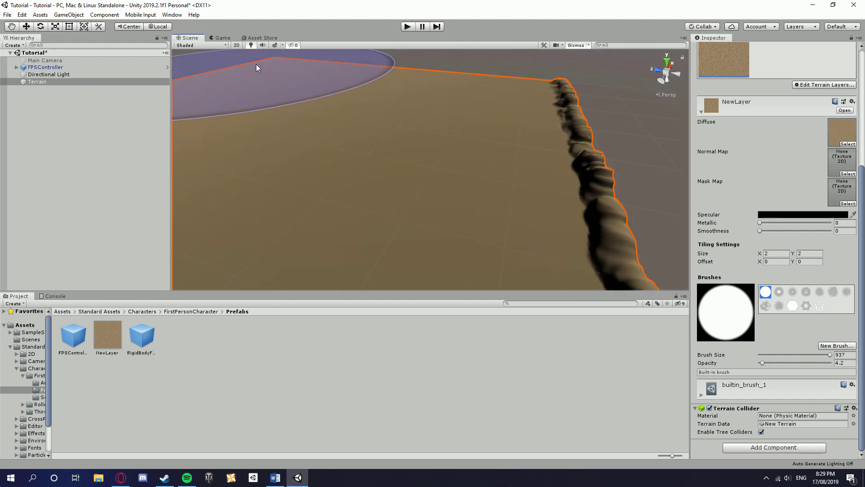
pyautogui.moveTo(487, 136); pyautogui.dragTo(202, 171, button='right')
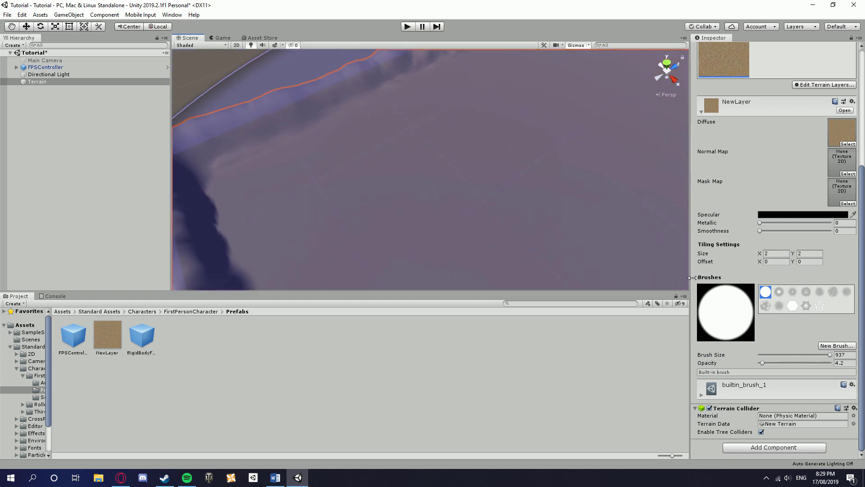
pyautogui.moveTo(760, 355); pyautogui.dragTo(763, 356)
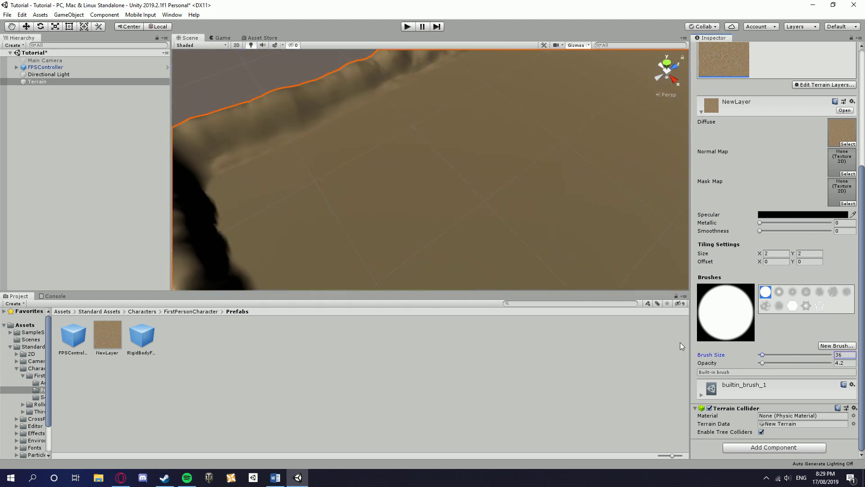
pyautogui.moveTo(325, 171)
pyautogui.mouseDown(button='right')
pyautogui.moveTo(305, 151)
pyautogui.moveTo(251, 177)
pyautogui.moveTo(218, 148)
pyautogui.moveTo(216, 160)
pyautogui.moveTo(204, 153)
pyautogui.mouseUp(button='right')
pyautogui.scroll(2, 309, 155)
pyautogui.scroll(-1, 274, 170)
pyautogui.scroll(-1, 251, 177)
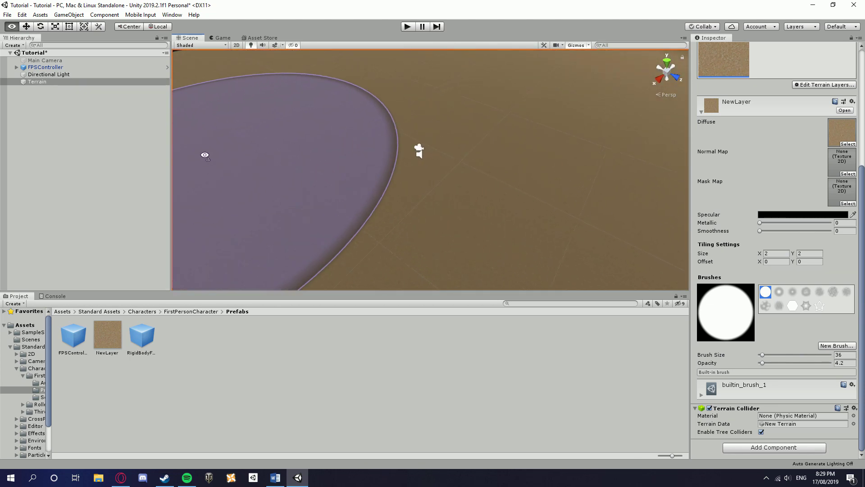
# Step: Reactivate the terrain's Paint Texture tool, deselect the terrain and play the scene to check the sand texture
pyautogui.click(749, 113)
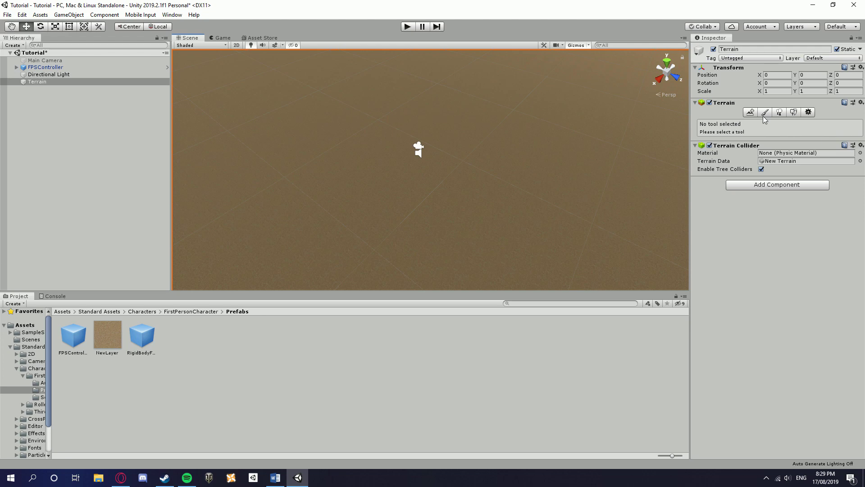
pyautogui.click(765, 113)
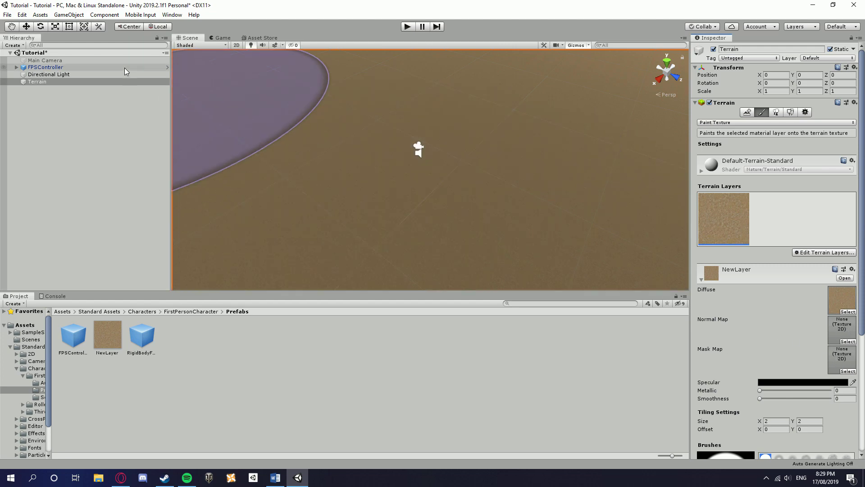
pyautogui.click(27, 112)
pyautogui.click(408, 27)
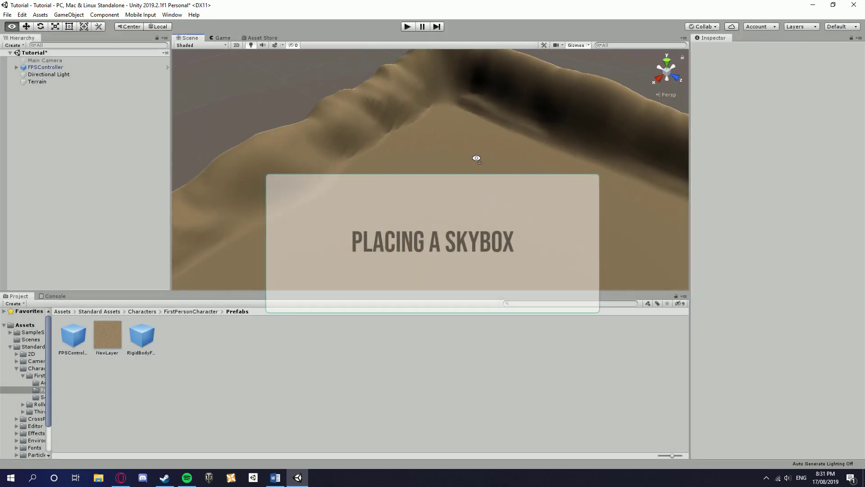
# Step: Open the Asset Store and search it for "classic skybox"
pyautogui.moveTo(473, 158); pyautogui.dragTo(496, 107, button='right')
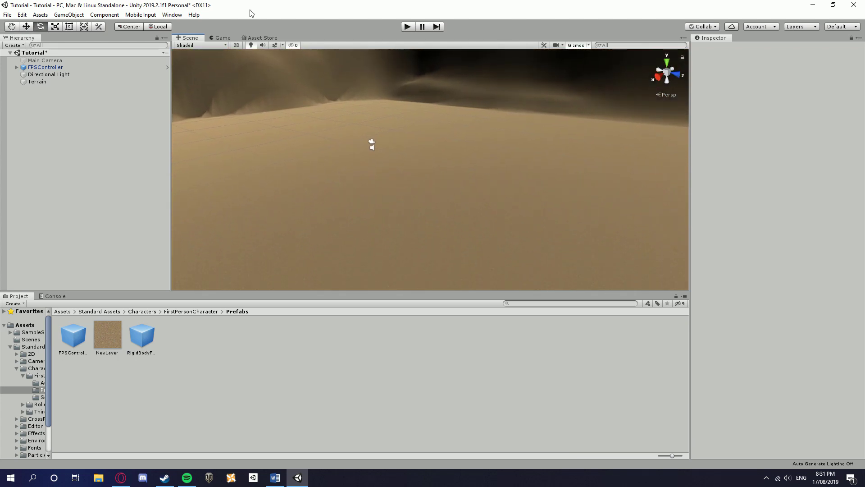
pyautogui.click(261, 38)
pyautogui.click(419, 68)
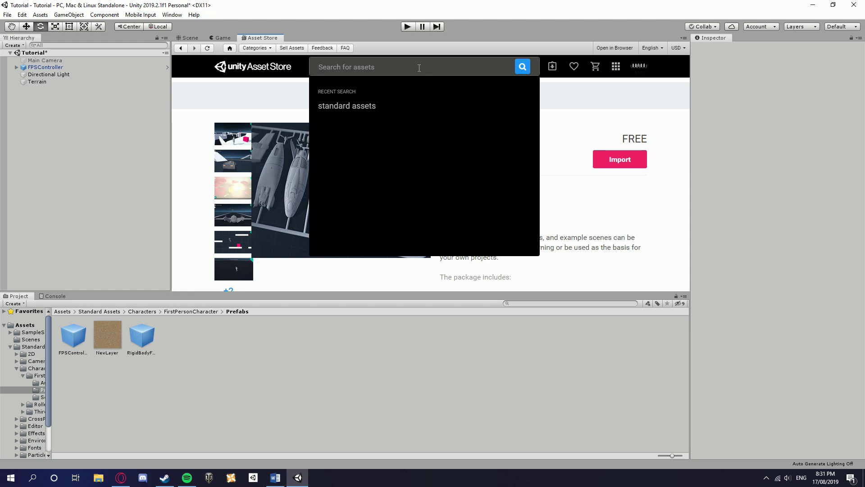
pyautogui.write('classic skybox')
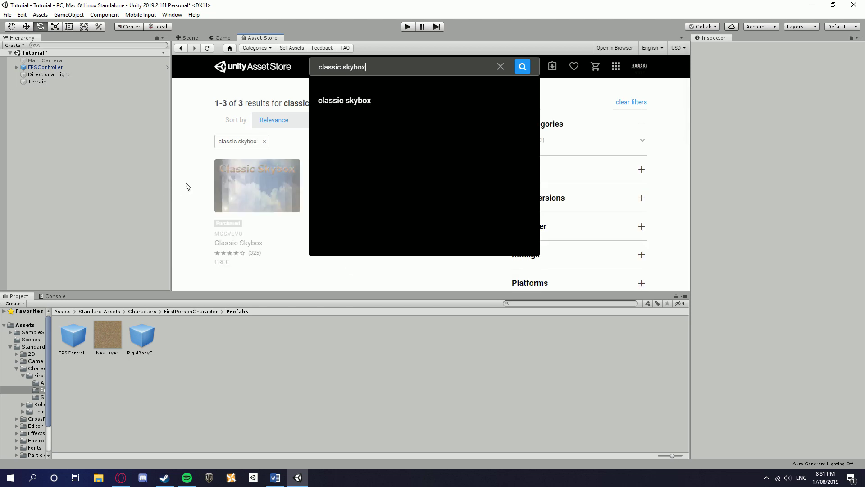
pyautogui.press('Return')
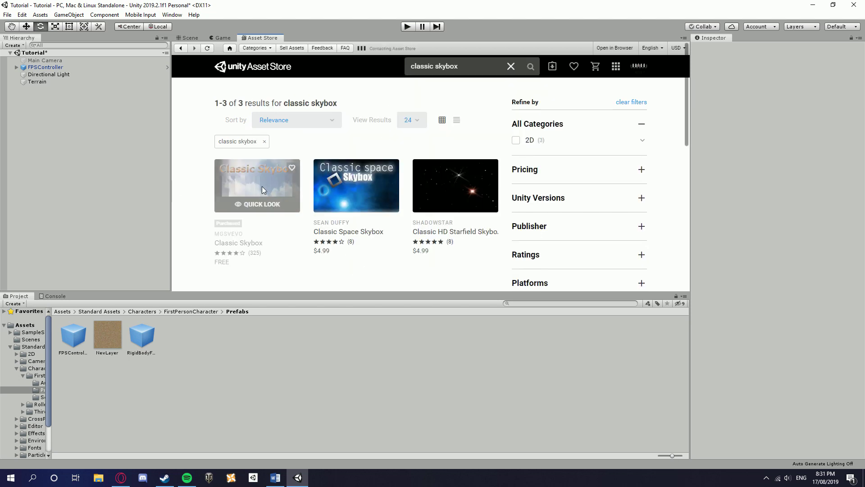
# Step: Download the free Classic Skybox package by MGSVEVO and import all of its files into the project
pyautogui.click(261, 185)
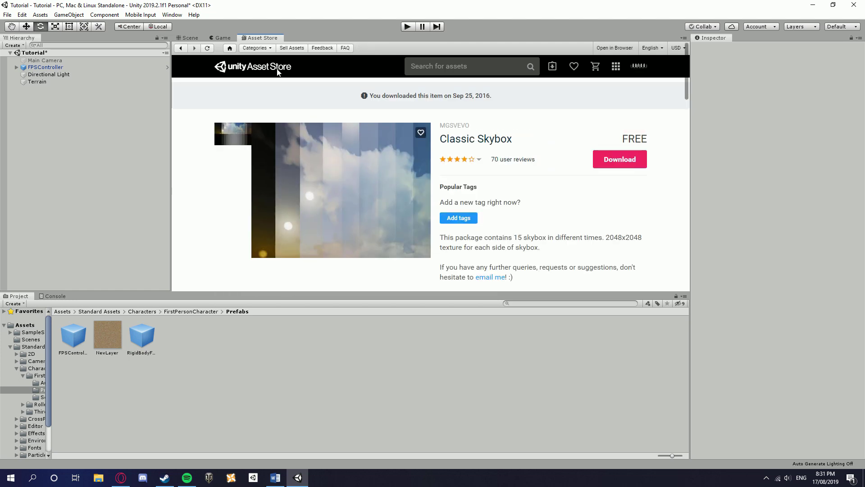
pyautogui.click(624, 160)
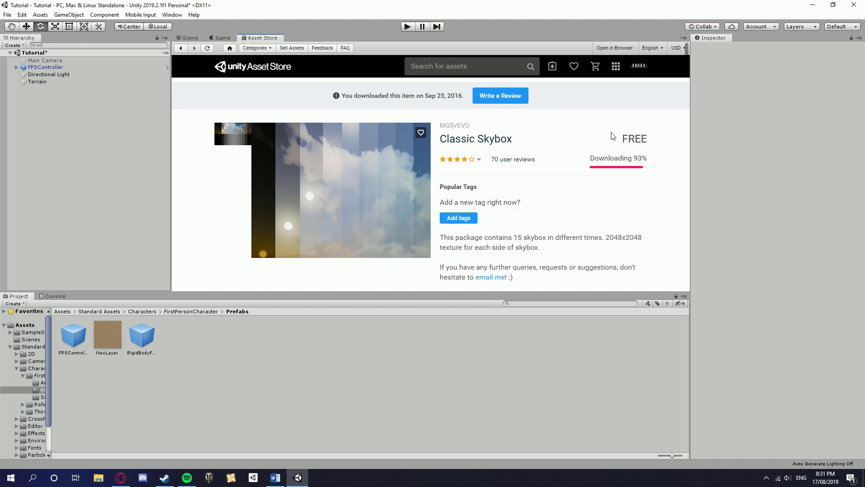
pyautogui.click(624, 159)
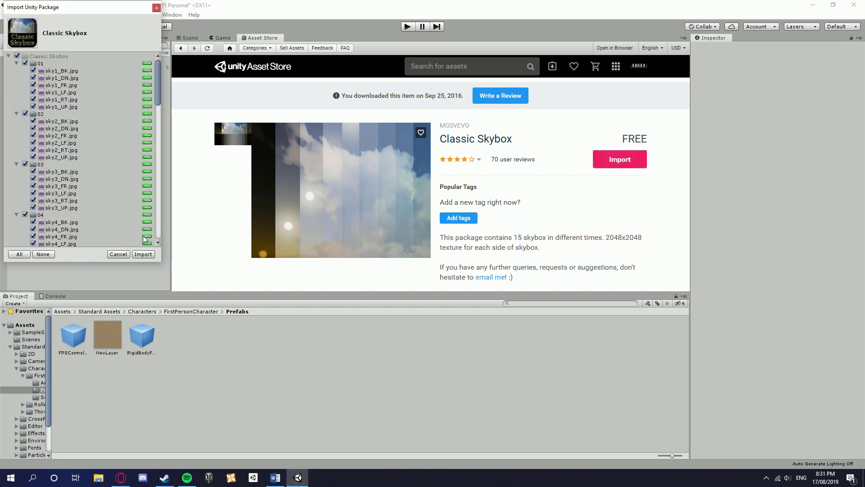
pyautogui.click(142, 254)
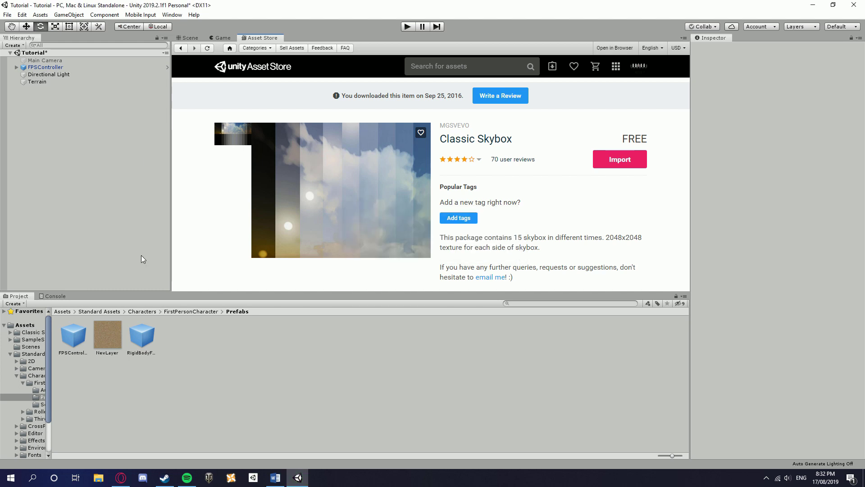
# Step: Return to the scene, look through the contents of the Classic Skybox folder and go back to the Assets folder
pyautogui.click(188, 39)
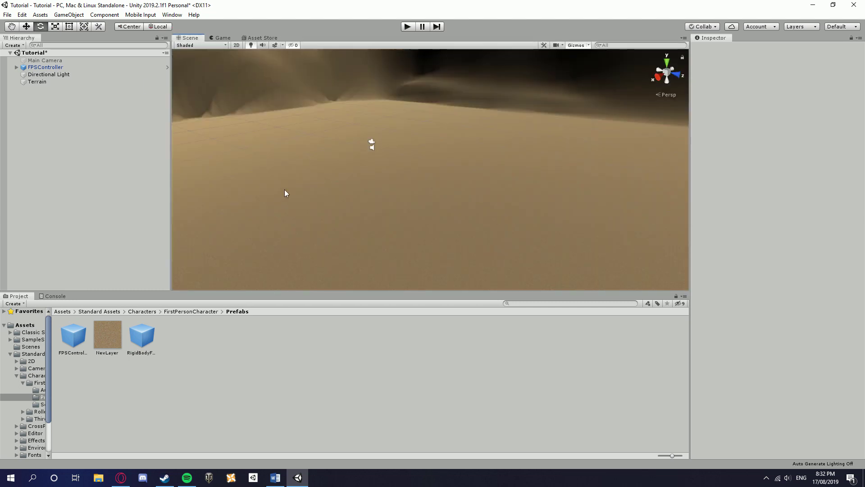
pyautogui.click(63, 311)
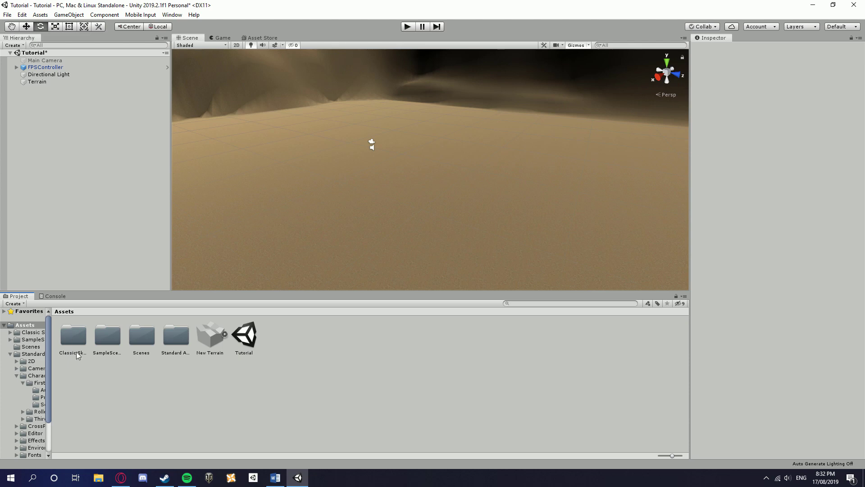
pyautogui.doubleClick(73, 333)
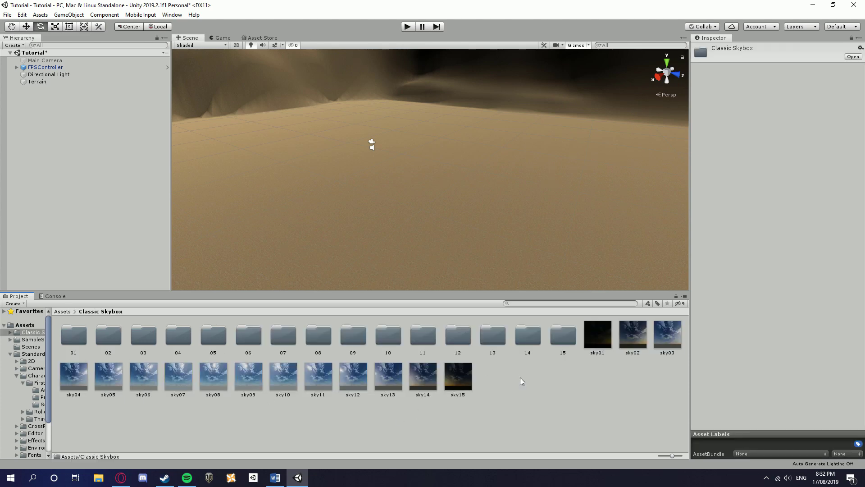
pyautogui.click(62, 311)
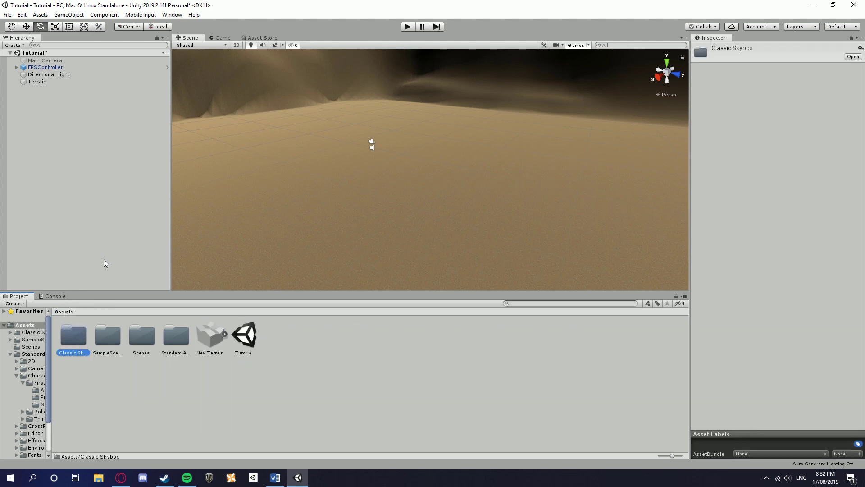
# Step: Bring the sky into view and open the Lighting Settings window, moving it clear of the hierarchy
pyautogui.moveTo(415, 184); pyautogui.dragTo(428, 94, button='right')
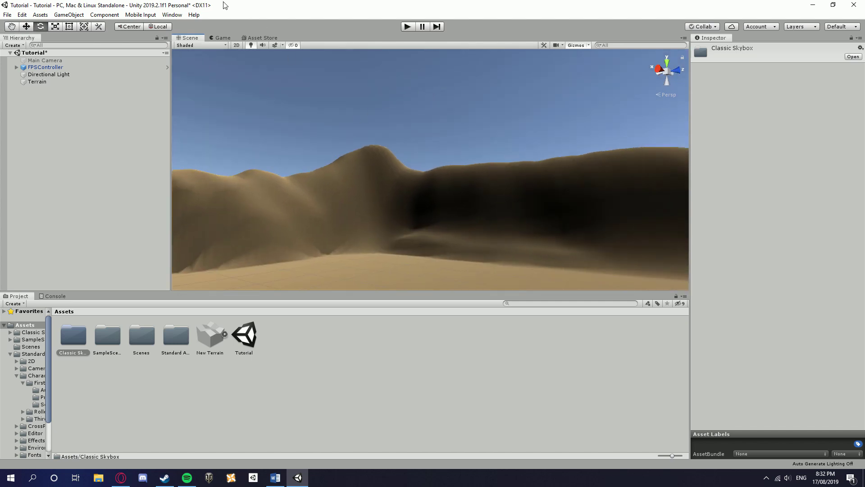
pyautogui.click(172, 14)
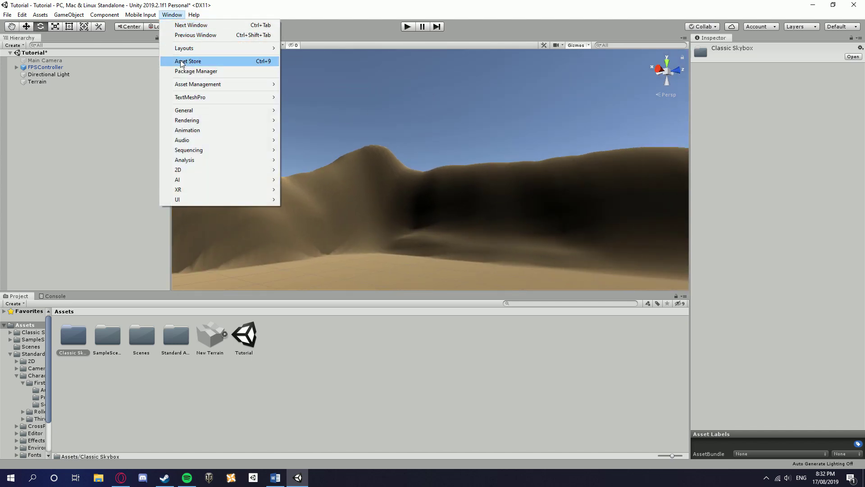
pyautogui.moveTo(195, 122)
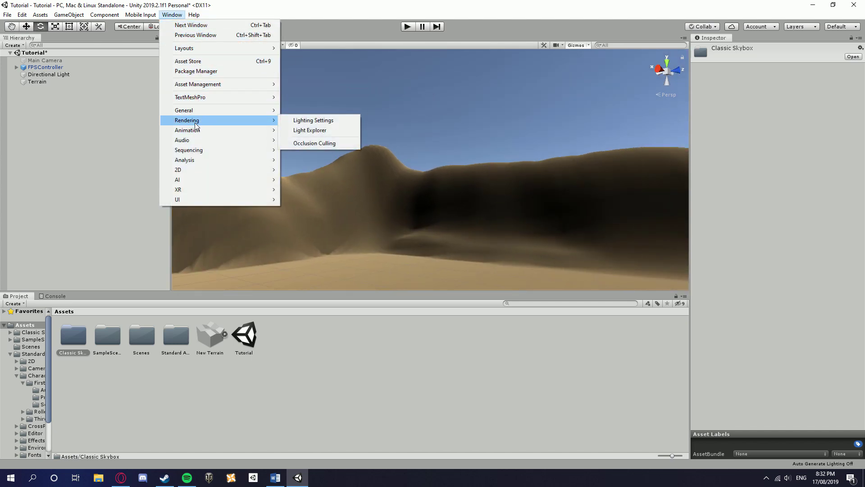
pyautogui.click(332, 121)
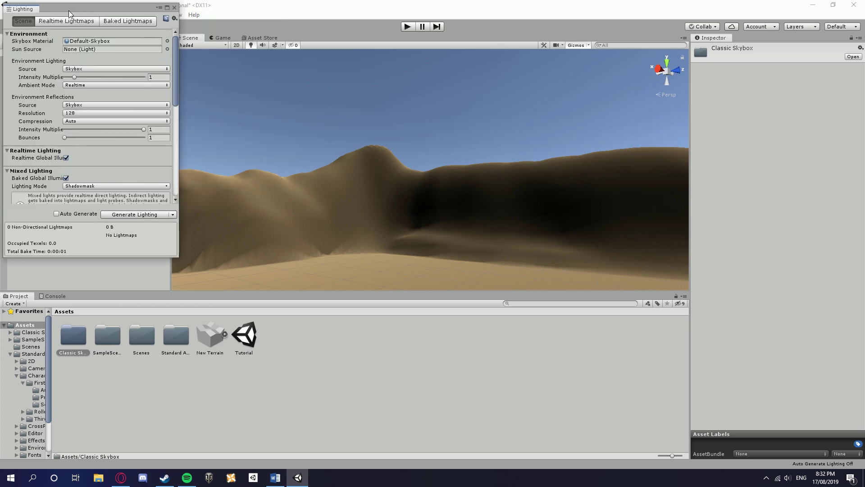
pyautogui.moveTo(68, 10); pyautogui.dragTo(444, 117)
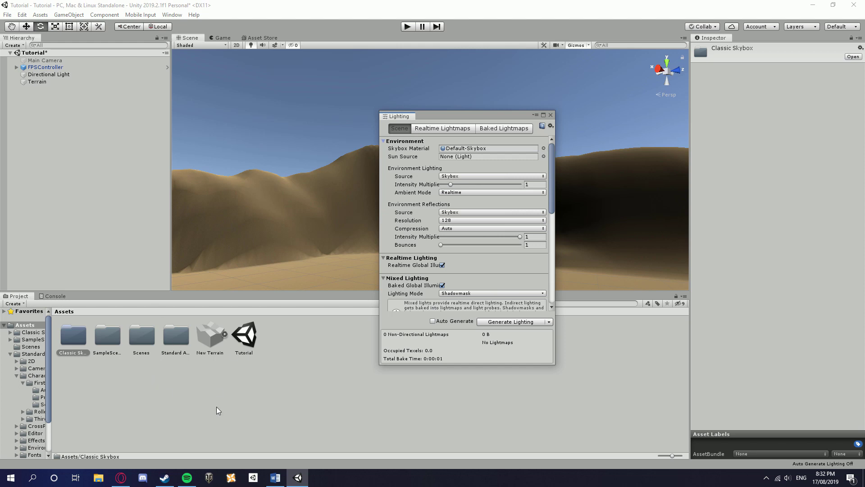
# Step: Set the scene's skybox material to sky06 from the Classic Skybox package and close the lighting settings
pyautogui.click(543, 148)
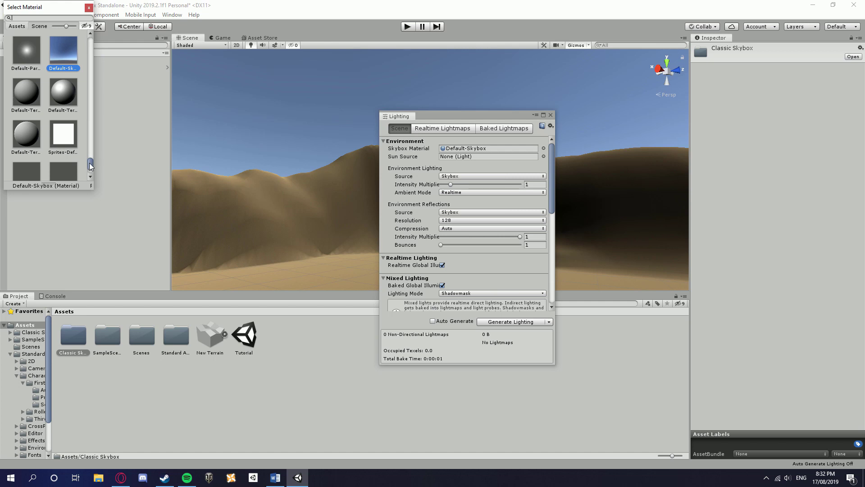
pyautogui.moveTo(90, 163); pyautogui.dragTo(83, 127)
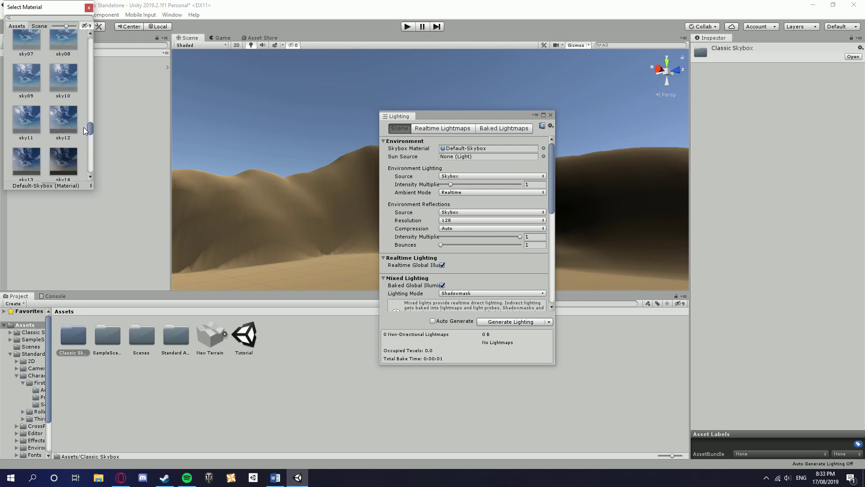
pyautogui.moveTo(93, 191); pyautogui.dragTo(234, 236)
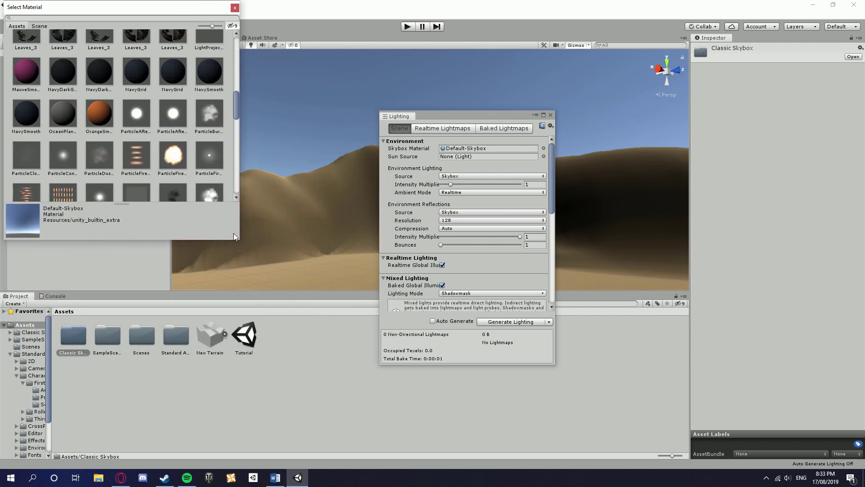
pyautogui.scroll(5, 147, 110)
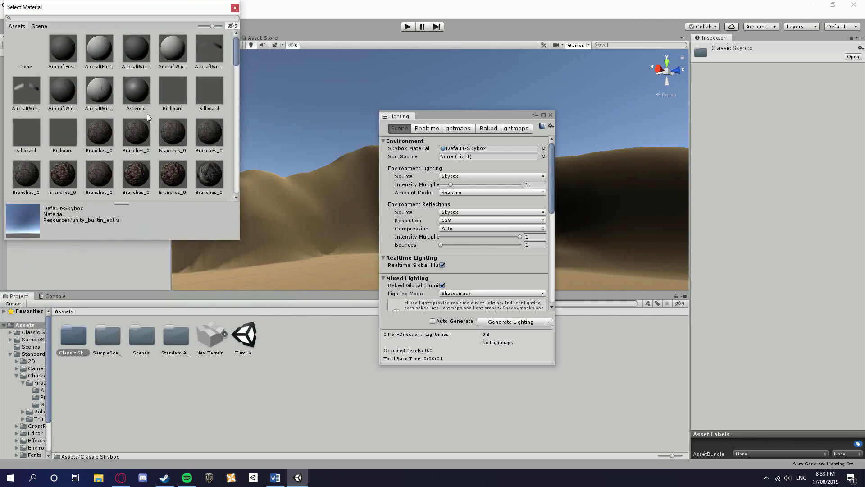
pyautogui.scroll(-6, 148, 116)
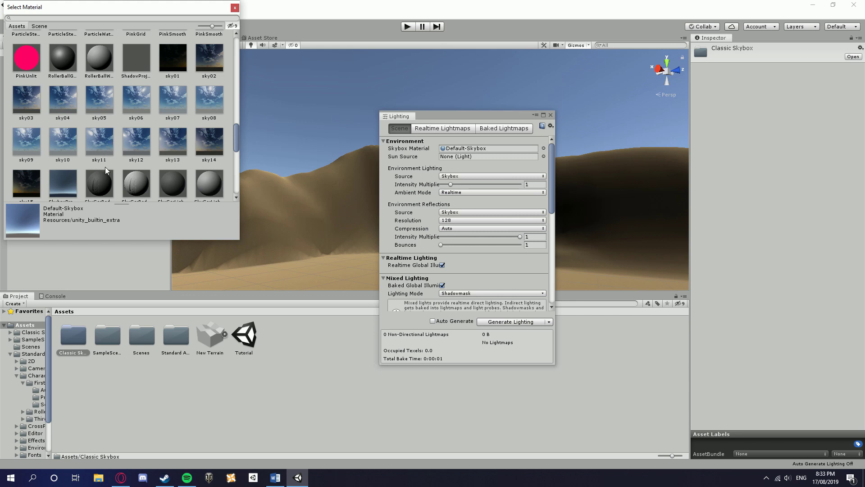
pyautogui.doubleClick(136, 99)
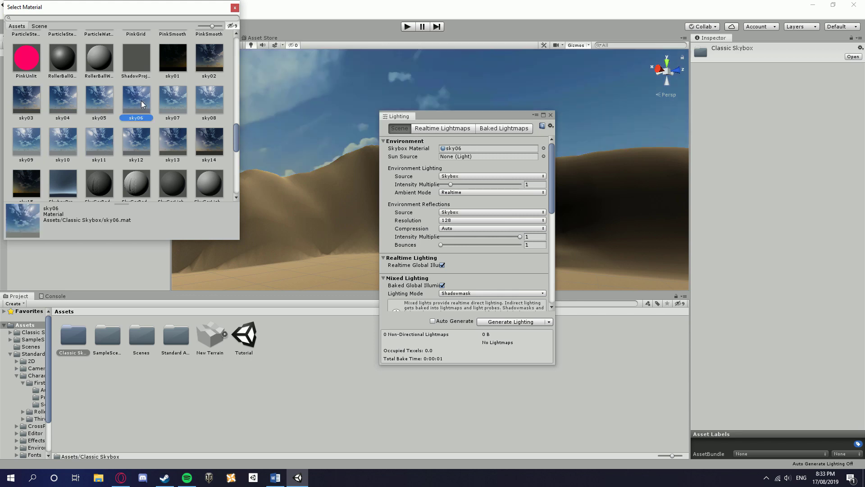
pyautogui.click(550, 115)
# Step: Play the scene to look at the skybox from the first-person character's view, and stop the playback
pyautogui.moveTo(523, 135); pyautogui.dragTo(469, 194, button='right')
pyautogui.click(408, 27)
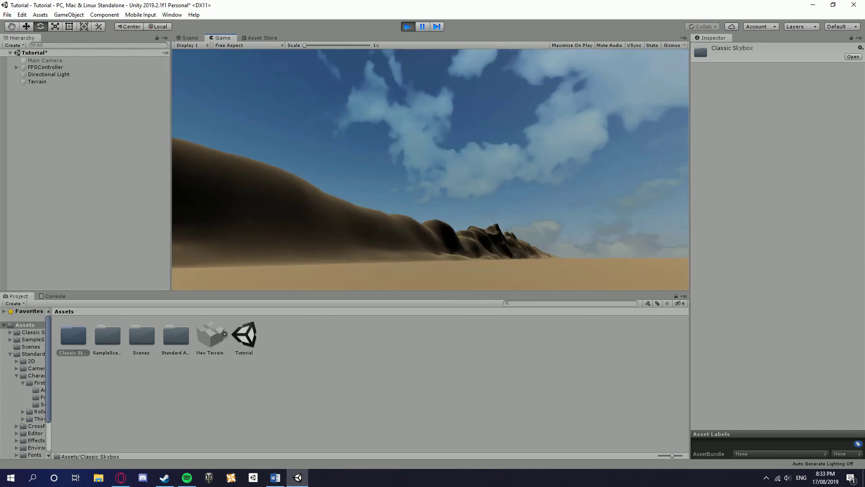
pyautogui.press('Escape')
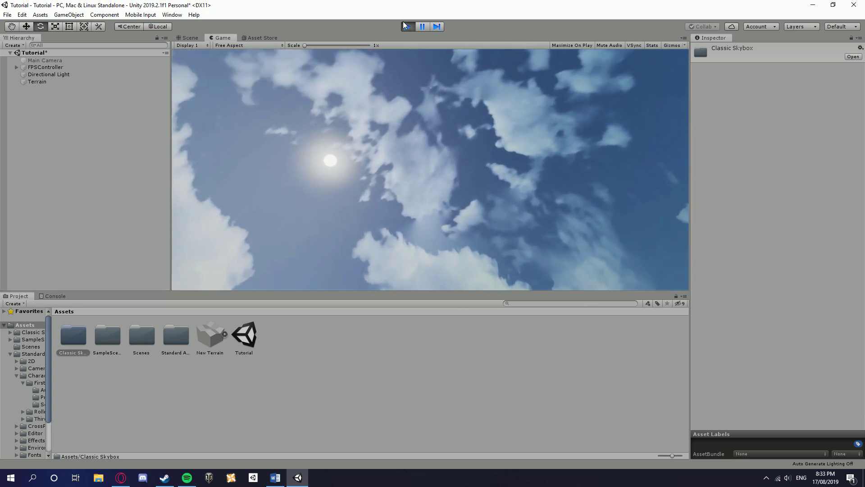
pyautogui.click(404, 24)
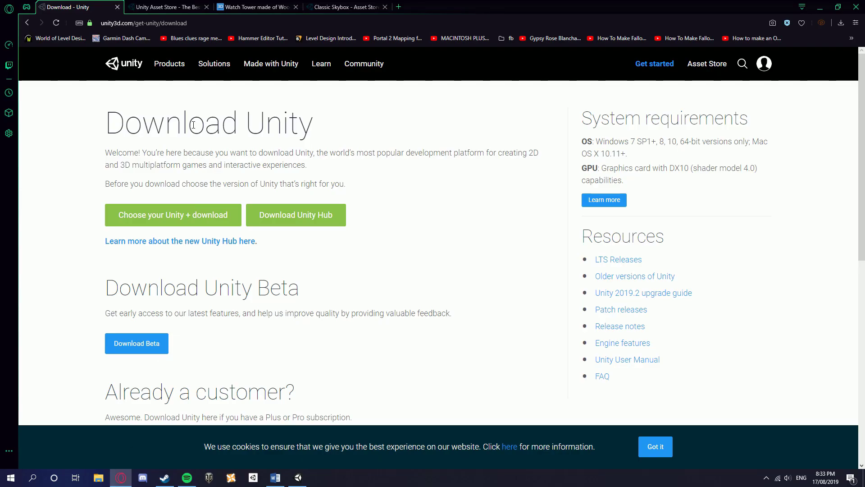
# Step: In the web browser, open the Watch Tower Made Of Wood model page on Free3D and request its download
pyautogui.click(255, 6)
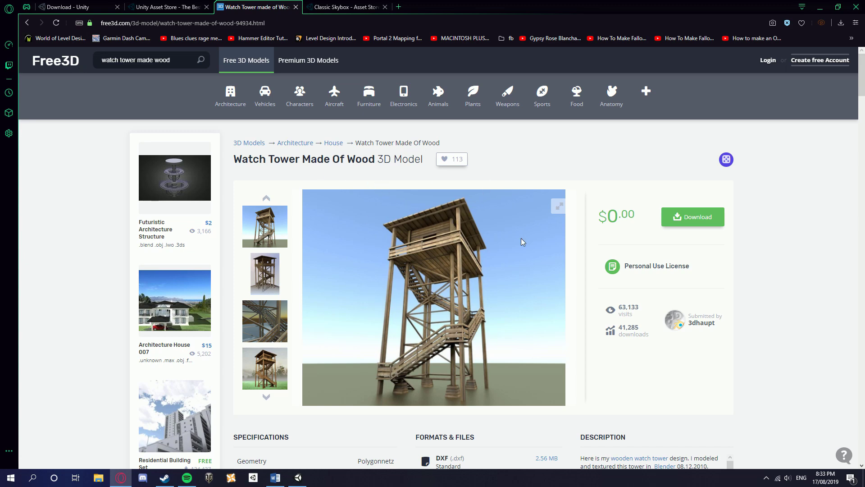
pyautogui.click(692, 219)
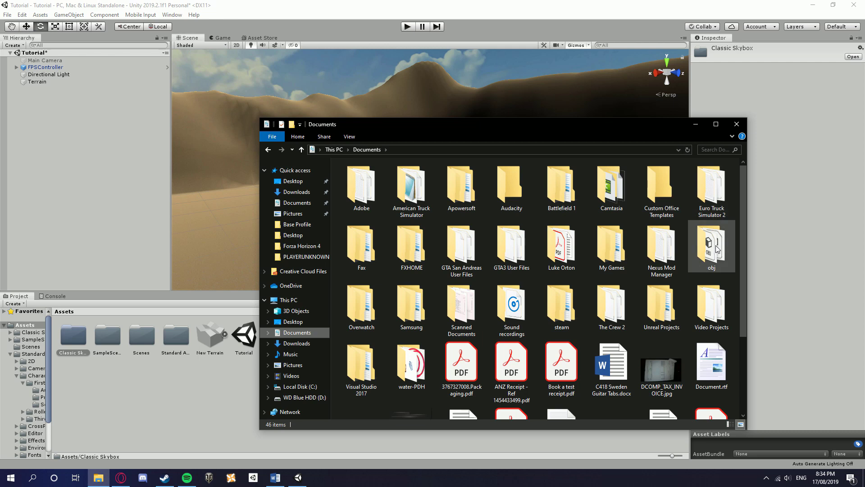
# Step: In File Explorer, open the obj folder in Documents to examine the extracted watch tower files, and close the window
pyautogui.click(717, 249)
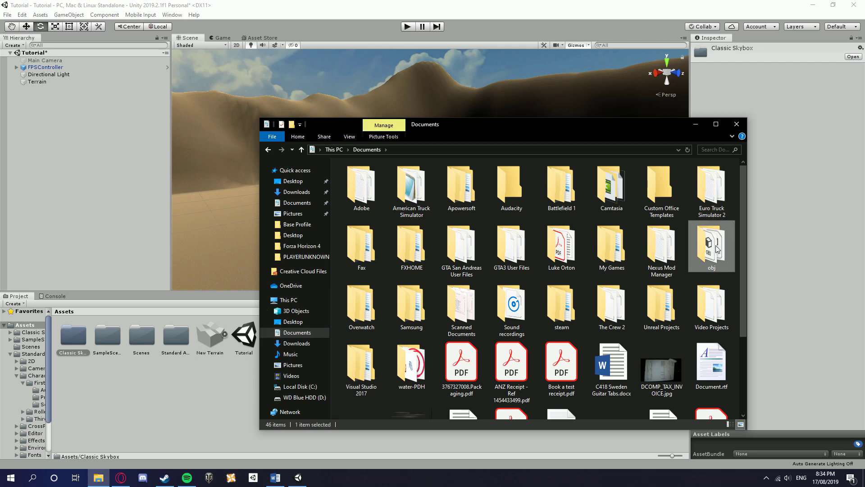
pyautogui.doubleClick(712, 244)
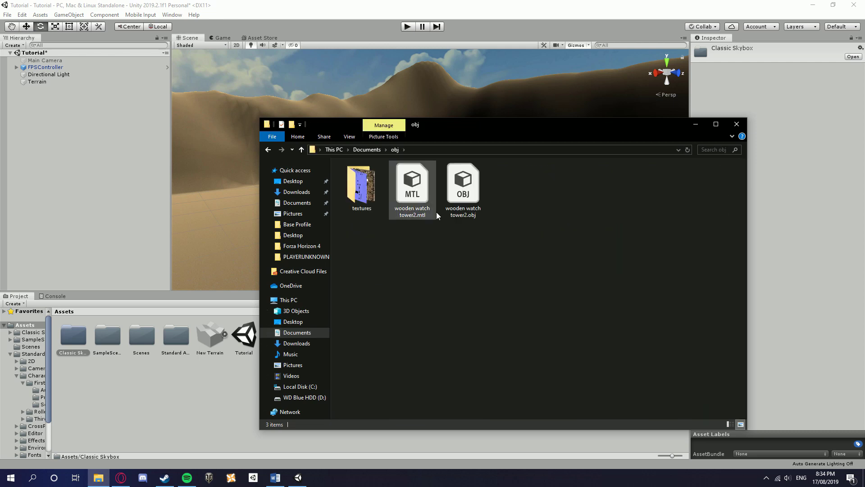
pyautogui.click(737, 128)
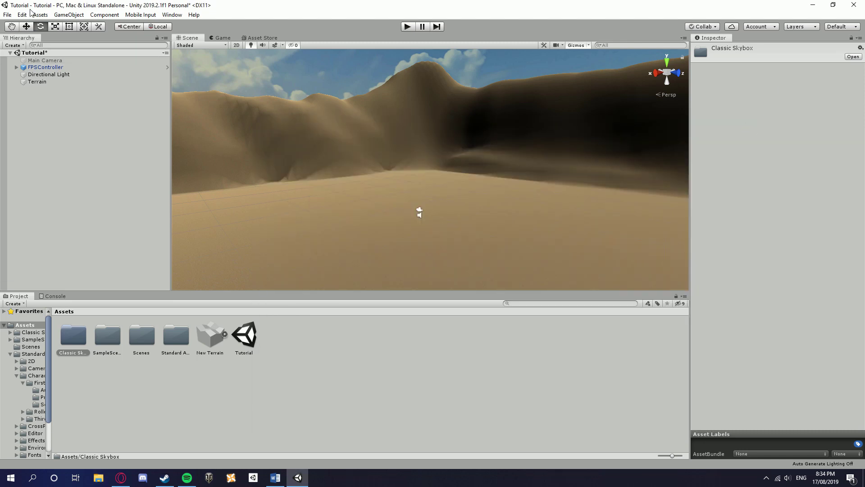
# Step: Import wooden watch tower2.obj from the obj folder in Documents as a new asset in the project's Assets folder
pyautogui.click(334, 364)
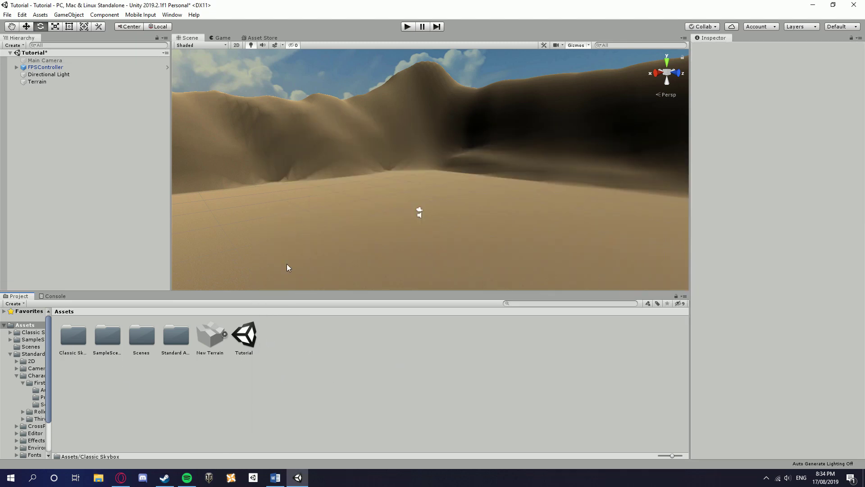
pyautogui.click(40, 15)
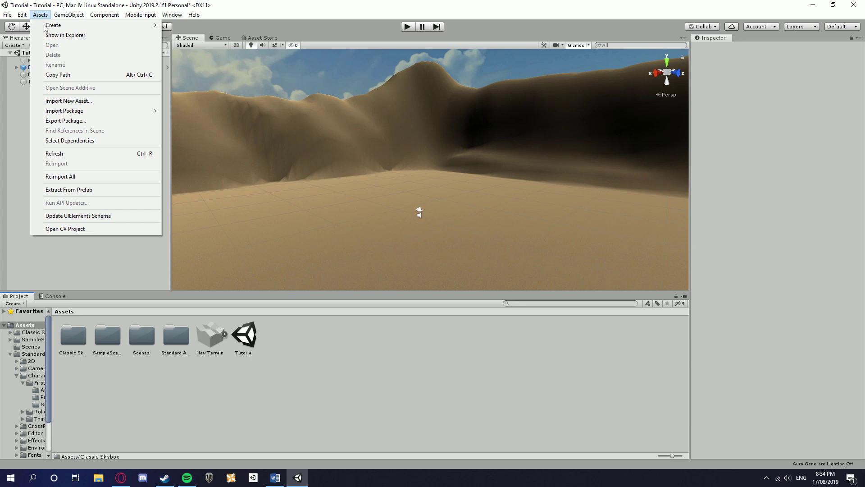
pyautogui.click(116, 100)
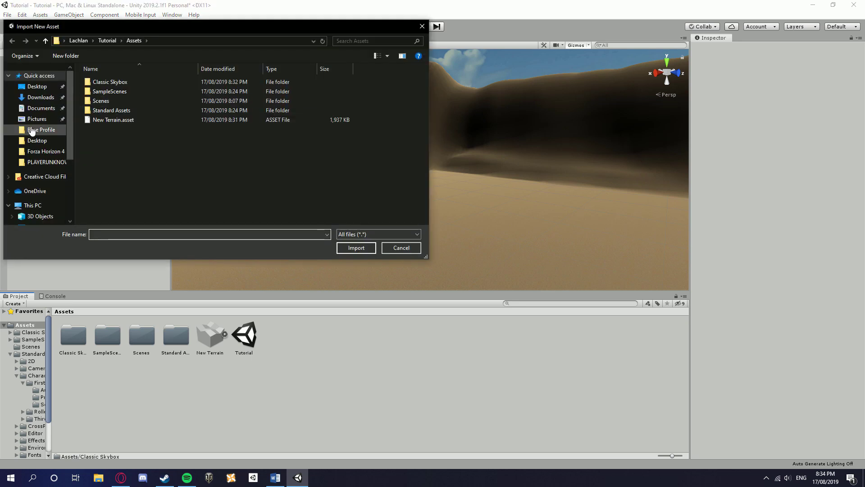
pyautogui.click(41, 108)
pyautogui.scroll(-1, 314, 158)
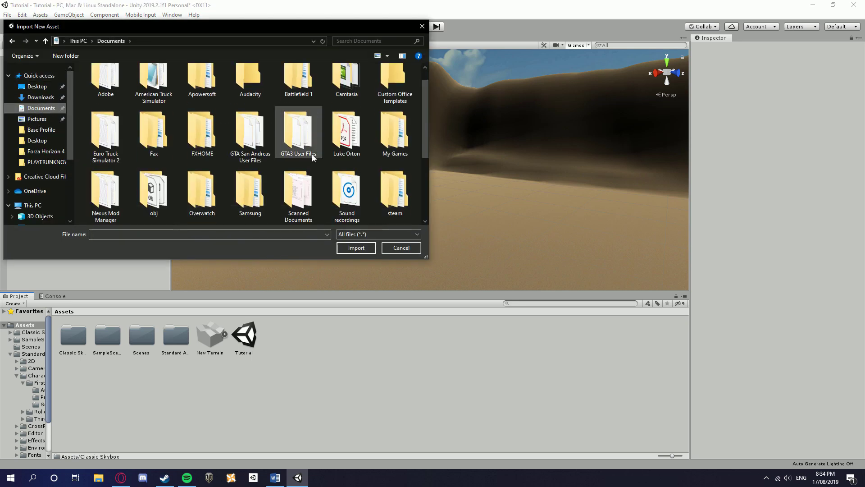
pyautogui.scroll(-2, 313, 158)
pyautogui.scroll(1, 265, 176)
pyautogui.doubleClick(153, 90)
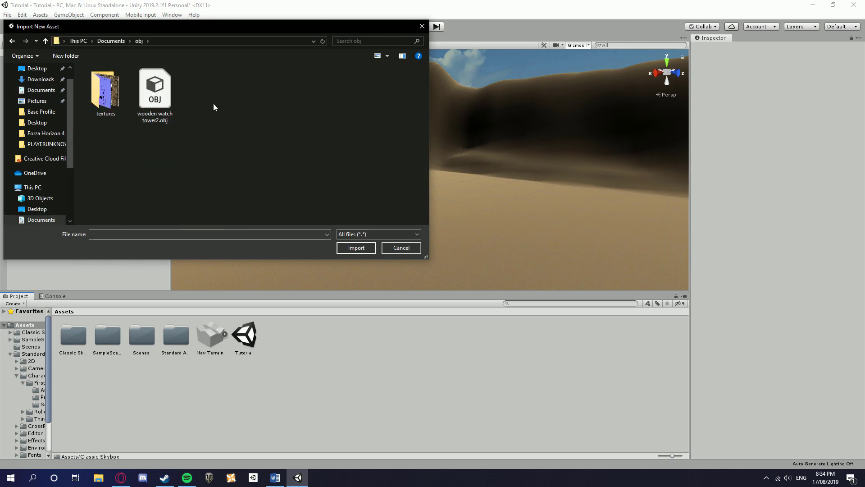
pyautogui.moveTo(253, 83); pyautogui.dragTo(95, 102)
pyautogui.click(279, 169)
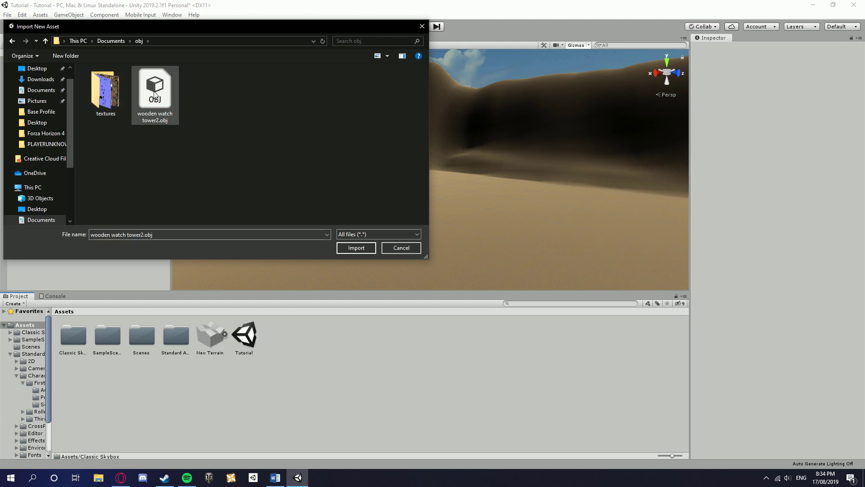
pyautogui.click(356, 248)
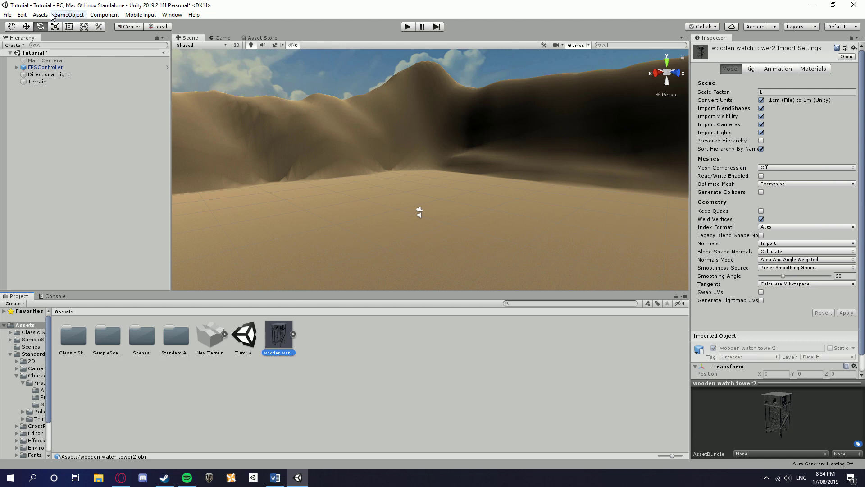
# Step: Import the Wood_Tower_Col.jpg and Wood_Tower_Nor.jpg textures from the model's textures folder and check them among the assets
pyautogui.click(40, 15)
pyautogui.click(84, 100)
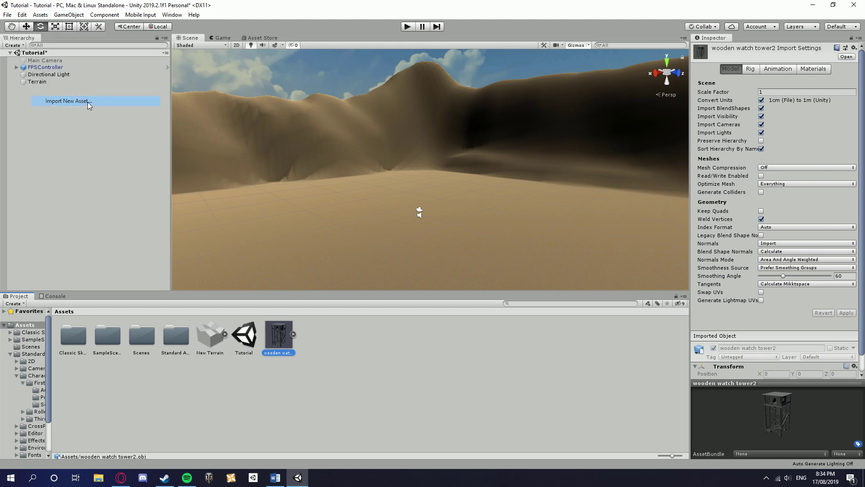
pyautogui.click(359, 248)
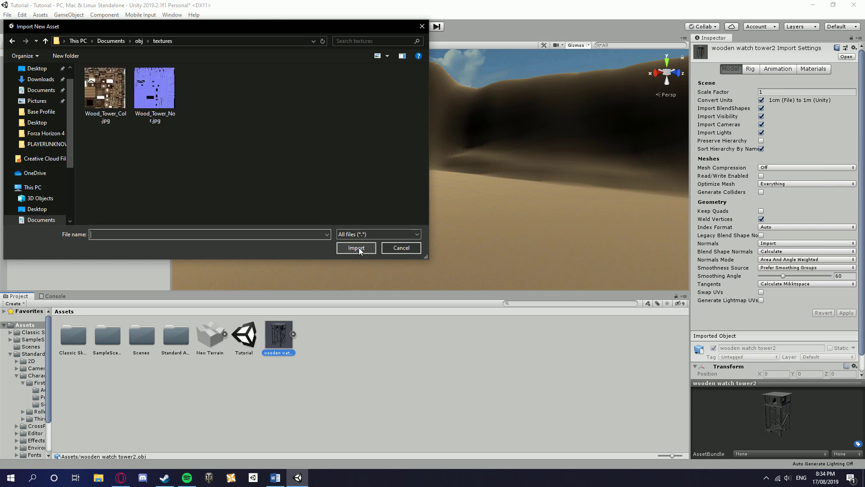
pyautogui.click(105, 93)
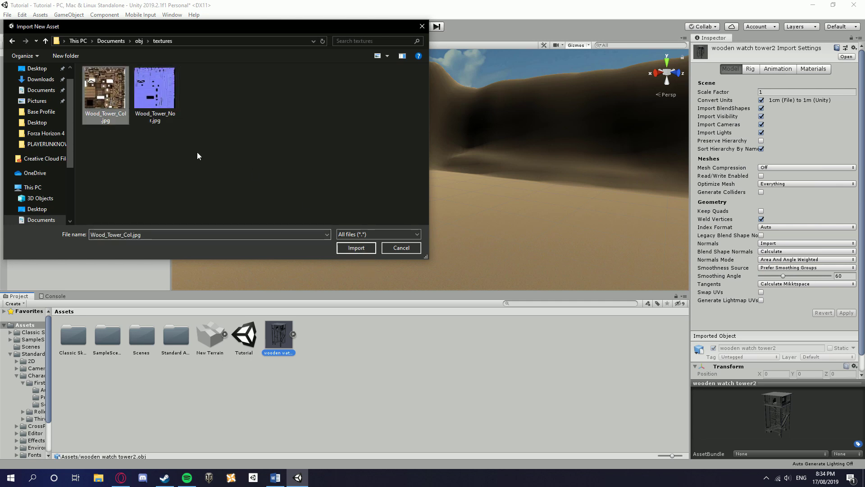
pyautogui.keyDown('ctrl'); pyautogui.click(167, 89); pyautogui.keyUp('ctrl')
pyautogui.click(373, 248)
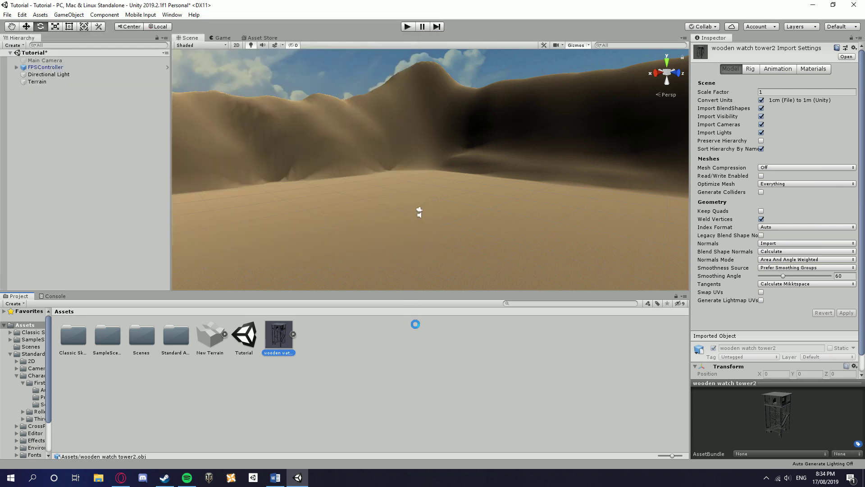
pyautogui.click(349, 337)
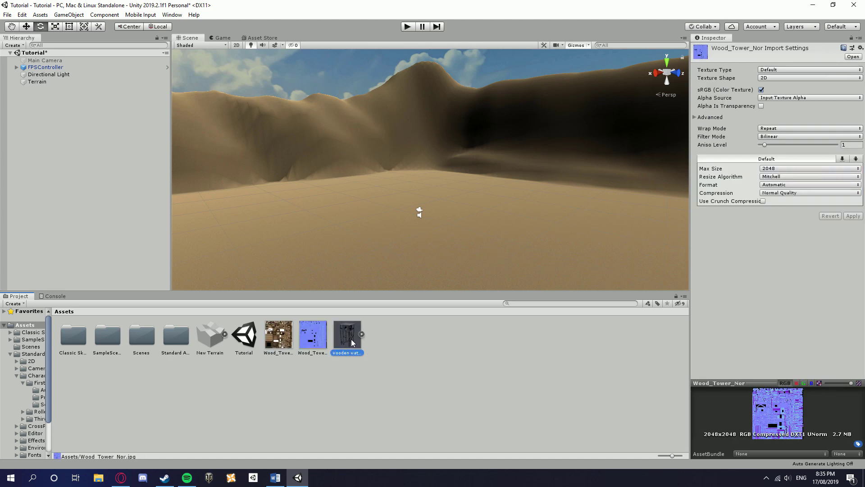
pyautogui.click(282, 340)
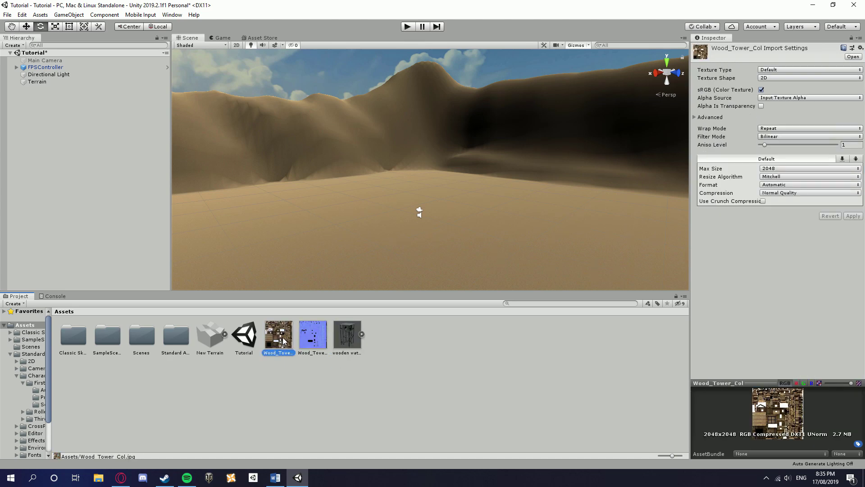
pyautogui.click(310, 351)
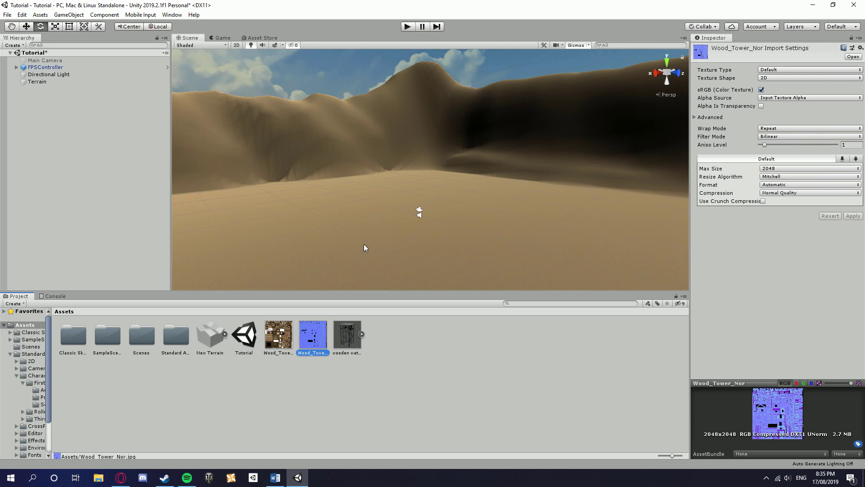
# Step: Place the wooden watch tower2 model on the sand in the scene, at about X 90.7, Z 91, and frame it
pyautogui.moveTo(365, 236); pyautogui.dragTo(505, 281, button='right')
pyautogui.moveTo(355, 334); pyautogui.dragTo(508, 170)
pyautogui.press('f')
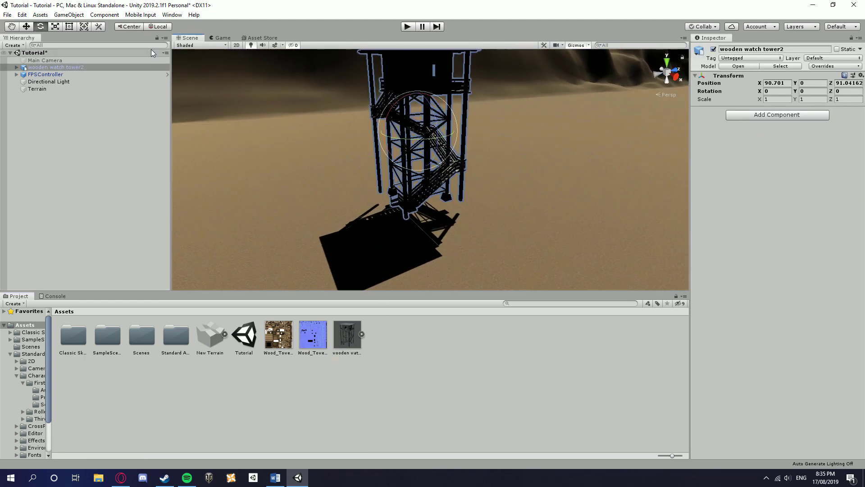
# Step: Move the watch tower down to about Y -0.56 so it sits in the ground, and along the Z axis to about 65.95
pyautogui.press('w')
pyautogui.moveTo(412, 97); pyautogui.dragTo(412, 105)
pyautogui.click(544, 176)
pyautogui.moveTo(544, 176); pyautogui.dragTo(403, 149, button='right')
pyautogui.click(402, 149)
pyautogui.moveTo(421, 171); pyautogui.dragTo(325, 150)
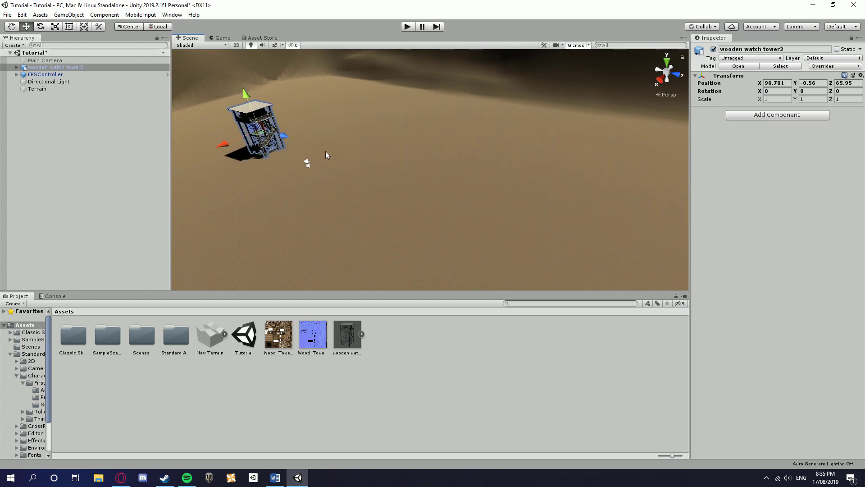
# Step: Apply the Wood_Tower_Col texture to the default mesh inside the wooden watch tower2 object
pyautogui.doubleClick(65, 66)
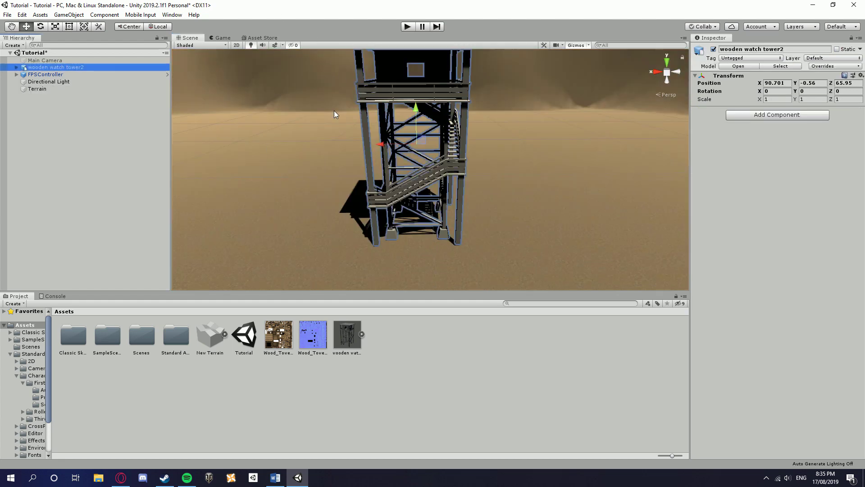
pyautogui.click(17, 67)
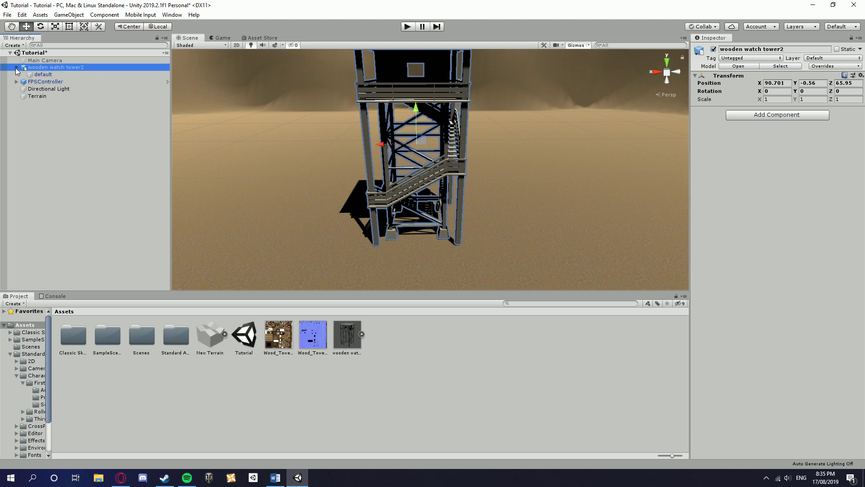
pyautogui.click(41, 74)
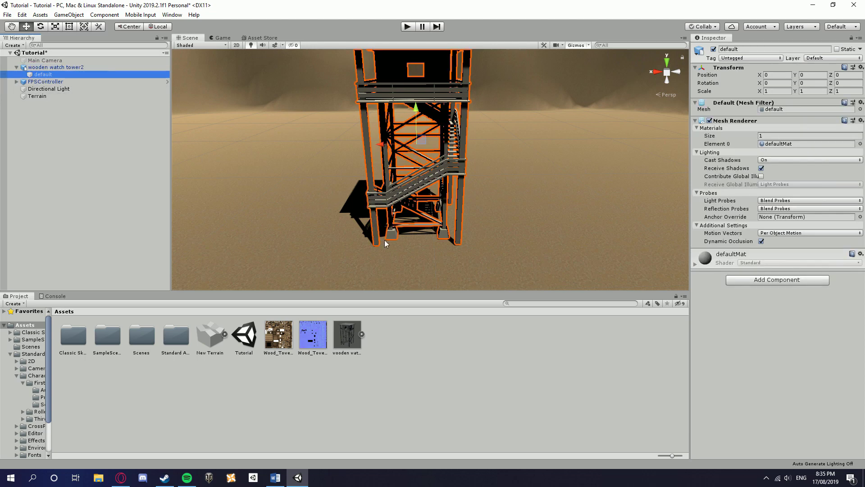
pyautogui.moveTo(285, 343); pyautogui.dragTo(365, 97)
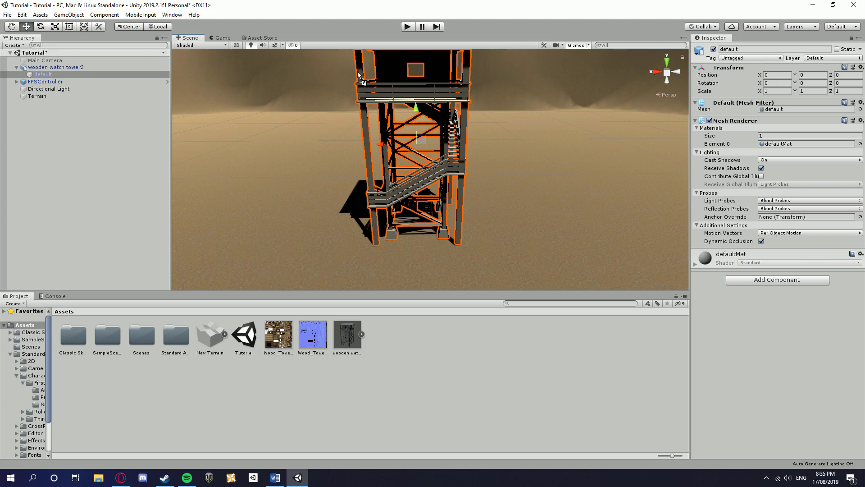
pyautogui.moveTo(360, 77); pyautogui.dragTo(361, 77)
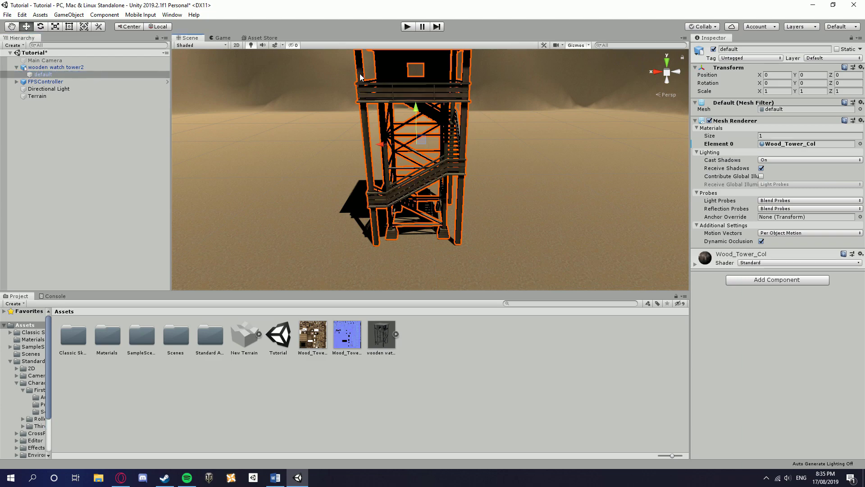
# Step: Assign the Wood_Tower_Nor texture as the main normal map of the tower's Wood_Tower_Col material
pyautogui.moveTo(478, 186); pyautogui.dragTo(512, 185, button='right')
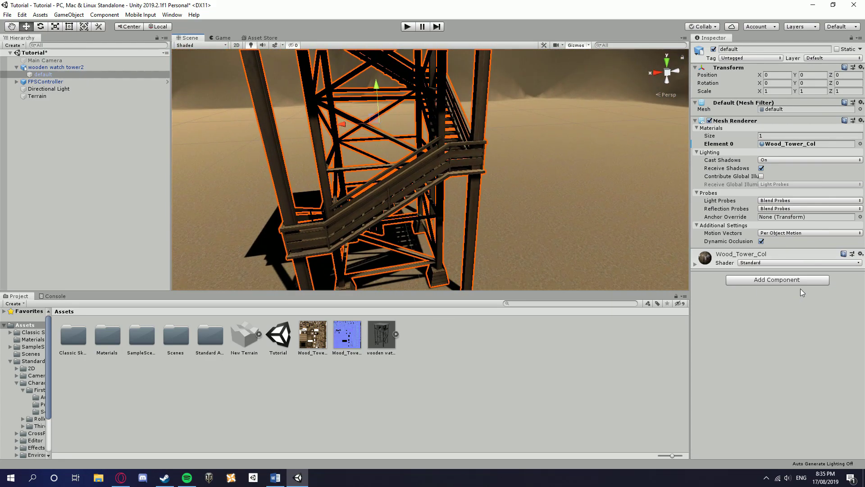
pyautogui.click(695, 264)
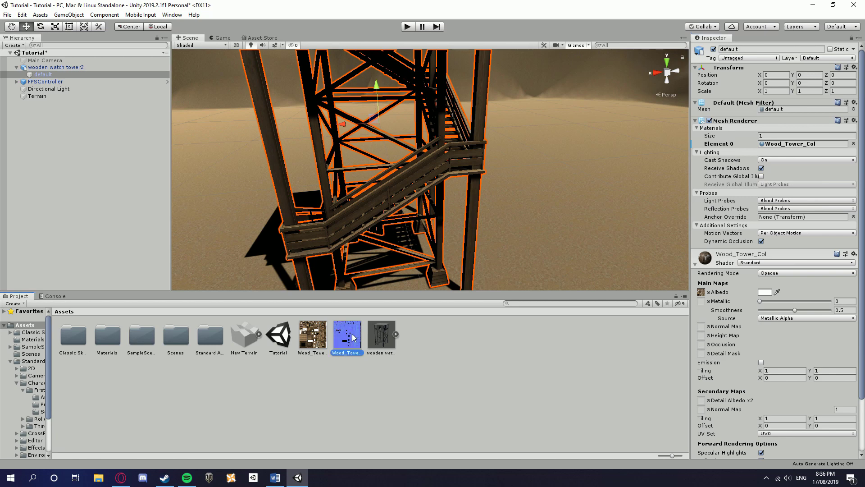
pyautogui.moveTo(701, 330); pyautogui.dragTo(705, 330)
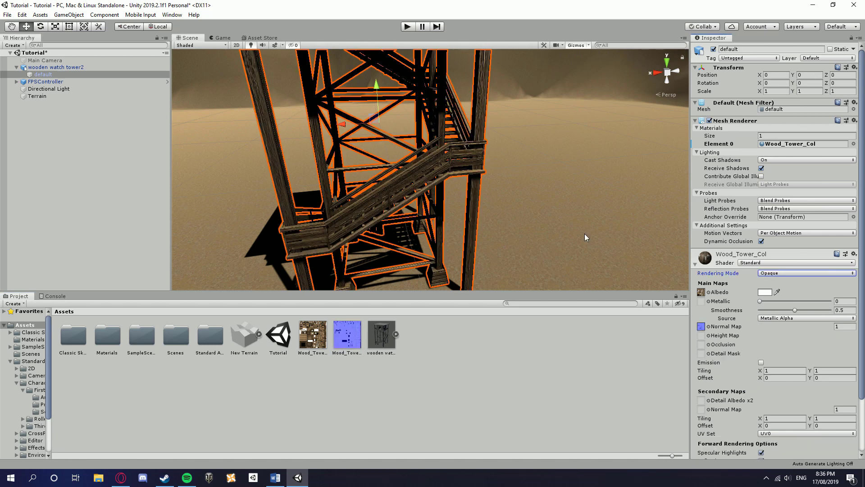
# Step: Play the scene, walk around the textured watch tower to examine its size and materials, and stop the playback
pyautogui.click(549, 197)
pyautogui.keyDown('alt'); pyautogui.moveTo(548, 197); pyautogui.dragTo(443, 143); pyautogui.keyUp('alt')
pyautogui.click(407, 30)
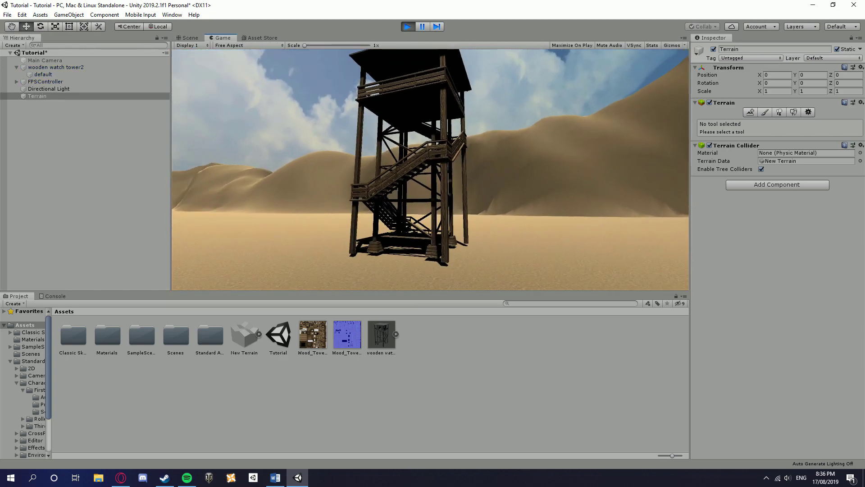
pyautogui.press('w')
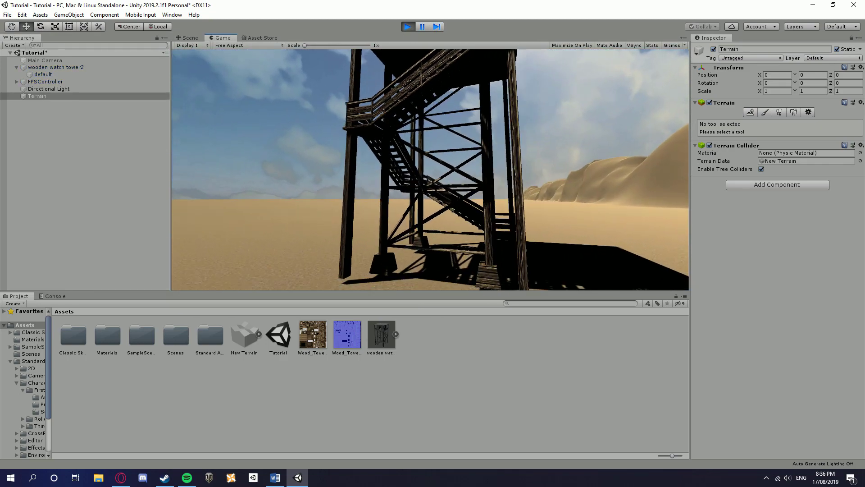
pyautogui.press('s')
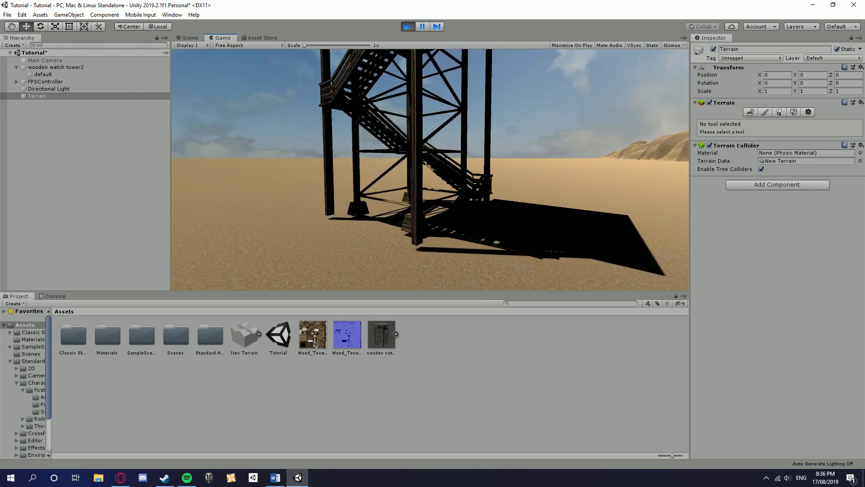
pyautogui.press('w')
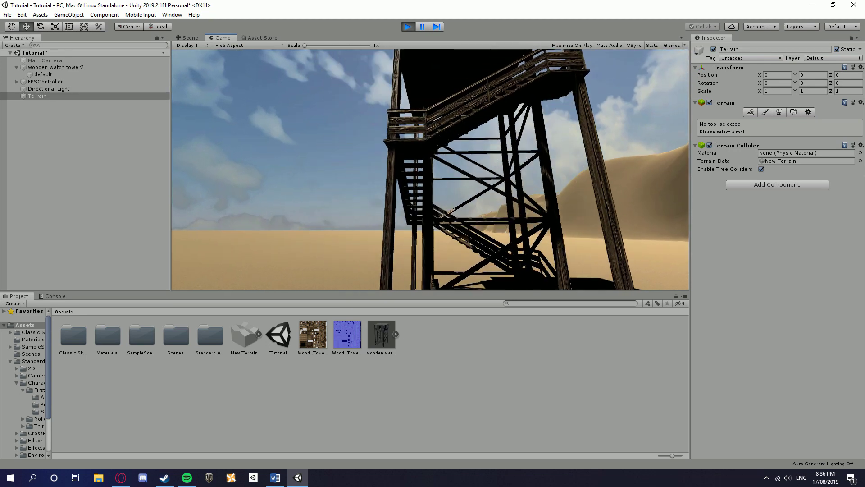
pyautogui.press('s')
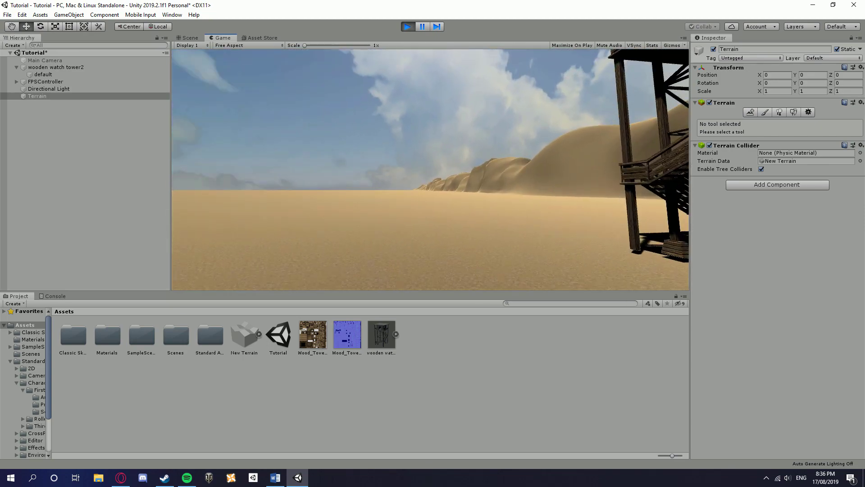
pyautogui.press('w')
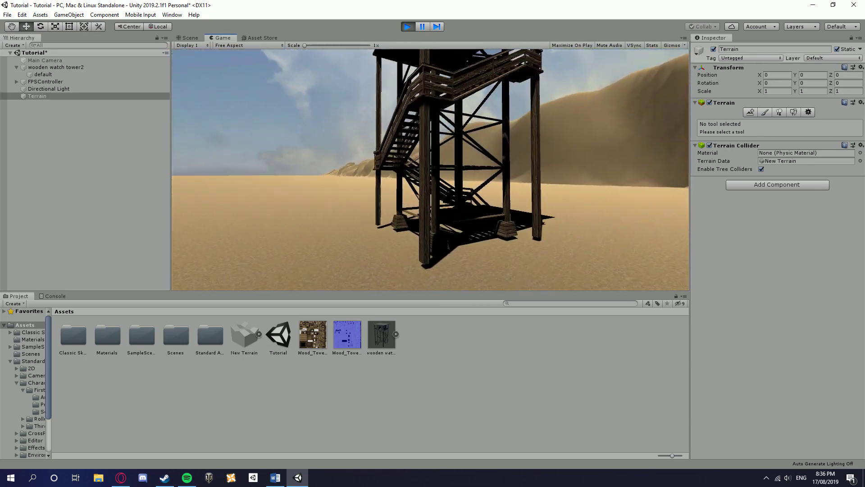
pyautogui.press('s')
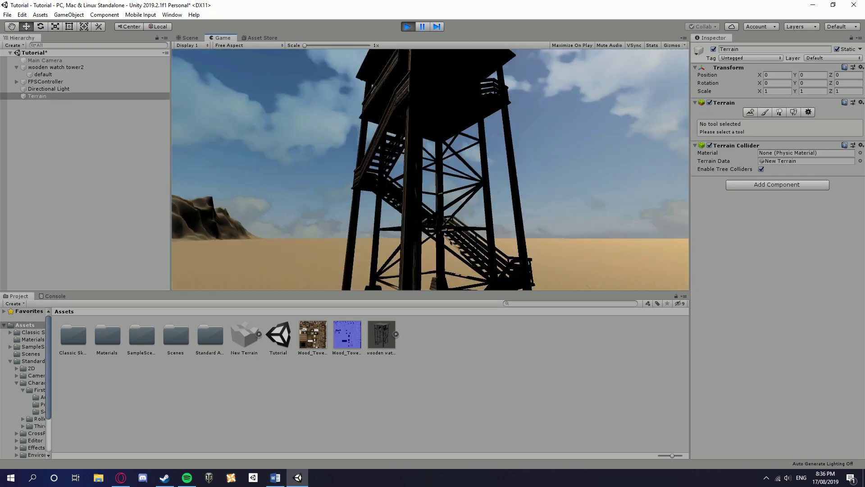
pyautogui.press('w')
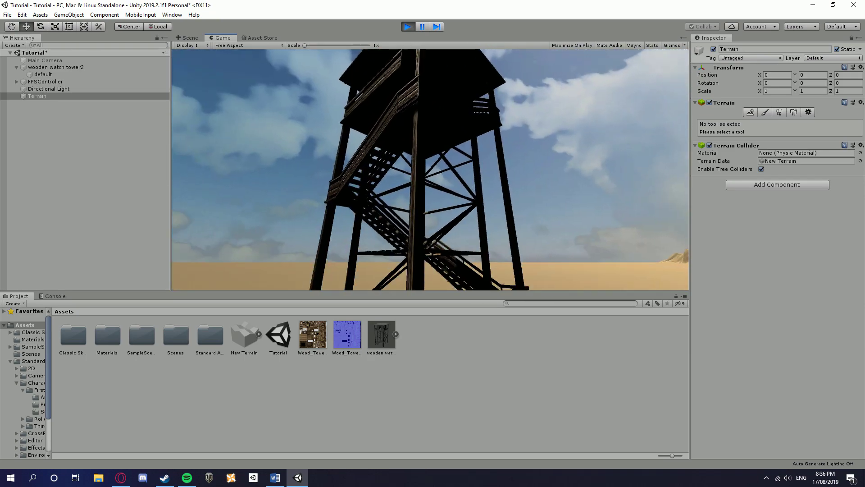
pyautogui.press('w')
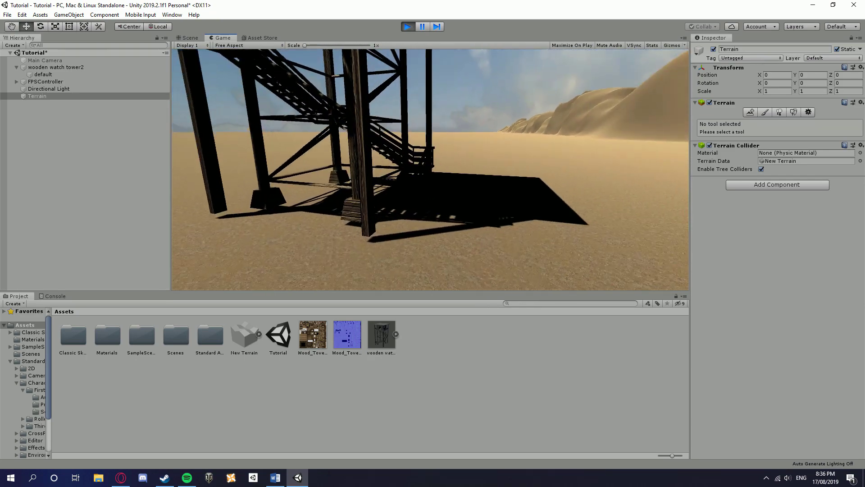
pyautogui.press('s')
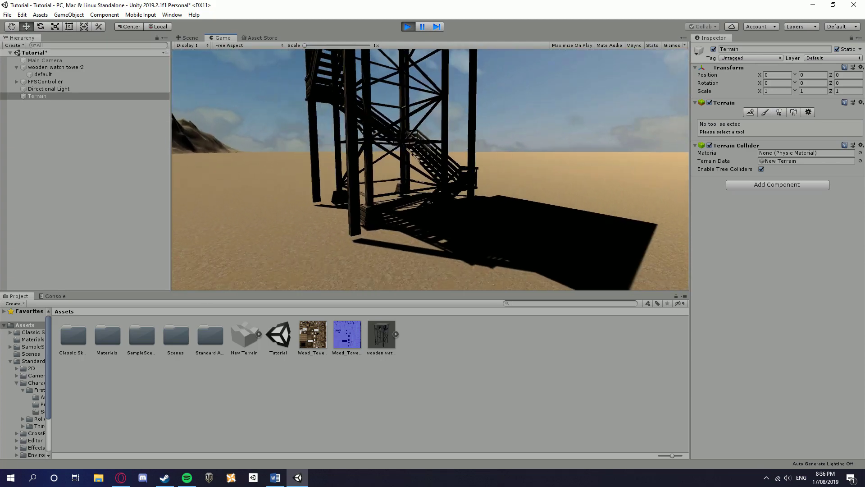
pyautogui.press('s')
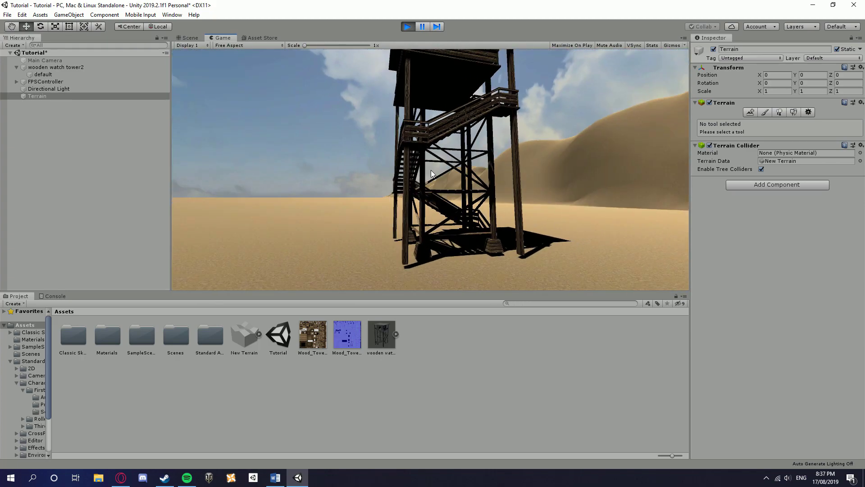
pyautogui.click(406, 26)
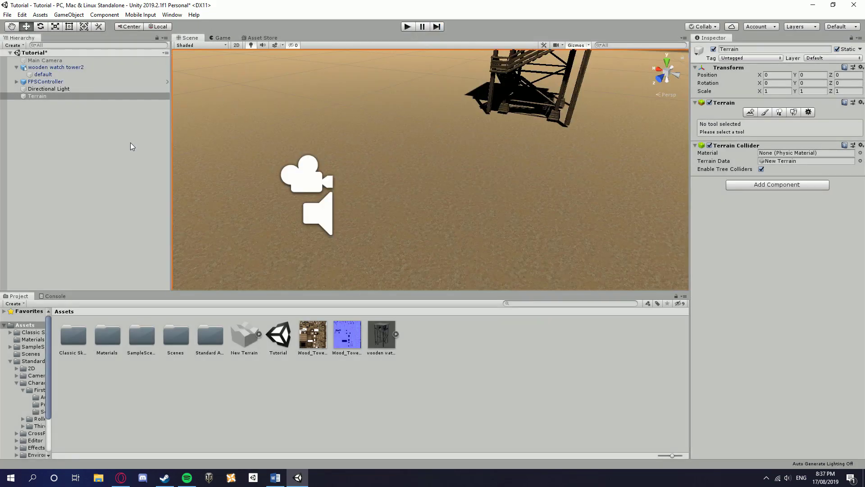
# Step: Scale the wooden watch tower2 object to 2.3 on the X, Y and Z axes
pyautogui.moveTo(343, 162); pyautogui.dragTo(274, 159, button='right')
pyautogui.click(372, 101)
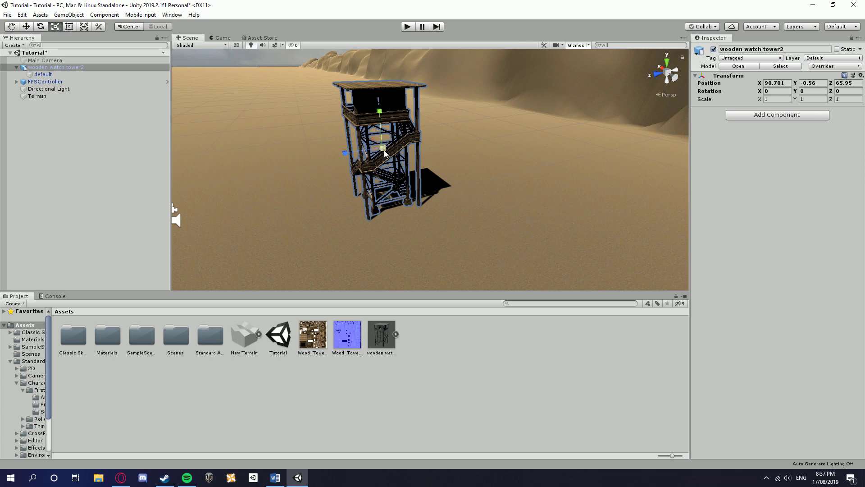
pyautogui.moveTo(383, 149)
pyautogui.mouseDown()
pyautogui.moveTo(416, 143)
pyautogui.moveTo(380, 148)
pyautogui.mouseUp()
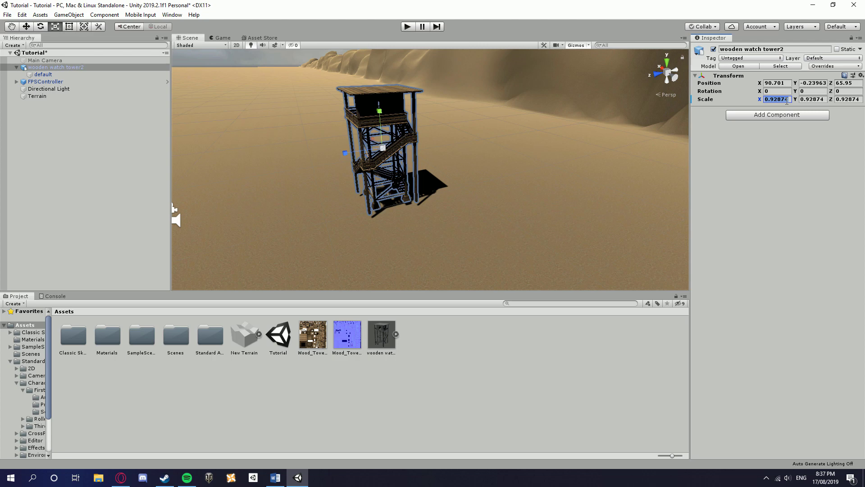
pyautogui.write('2.3')
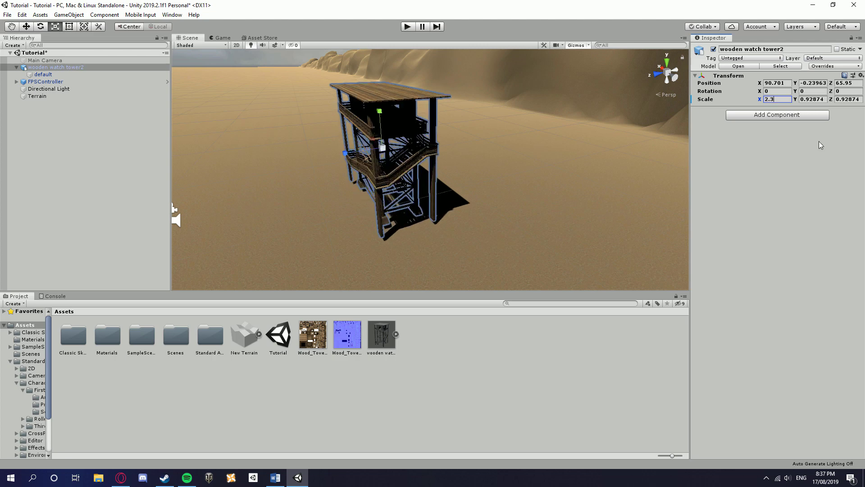
pyautogui.write('2.3')
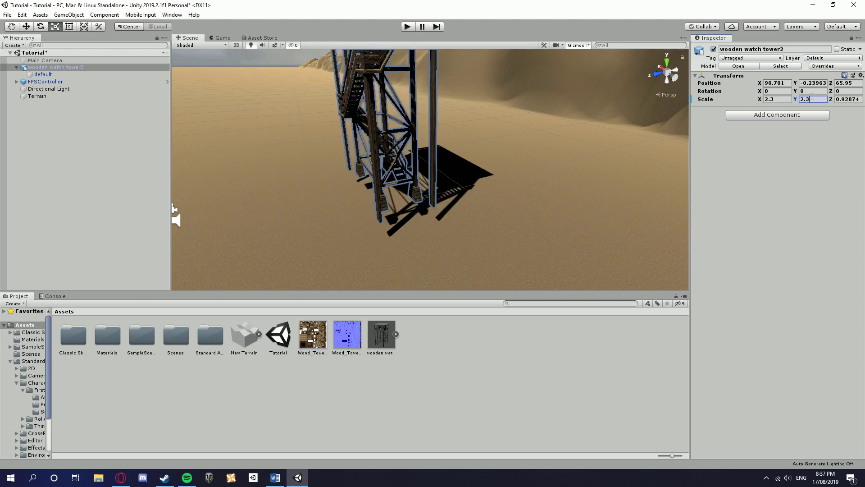
pyautogui.write('2.3')
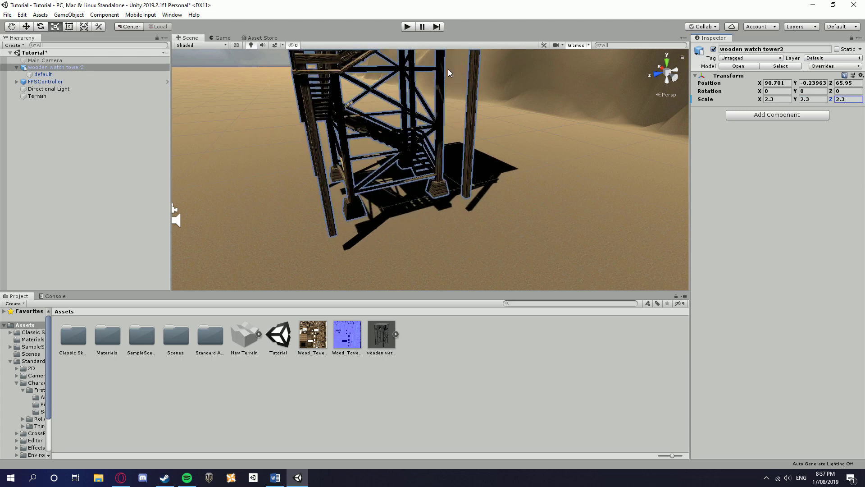
pyautogui.click(571, 190)
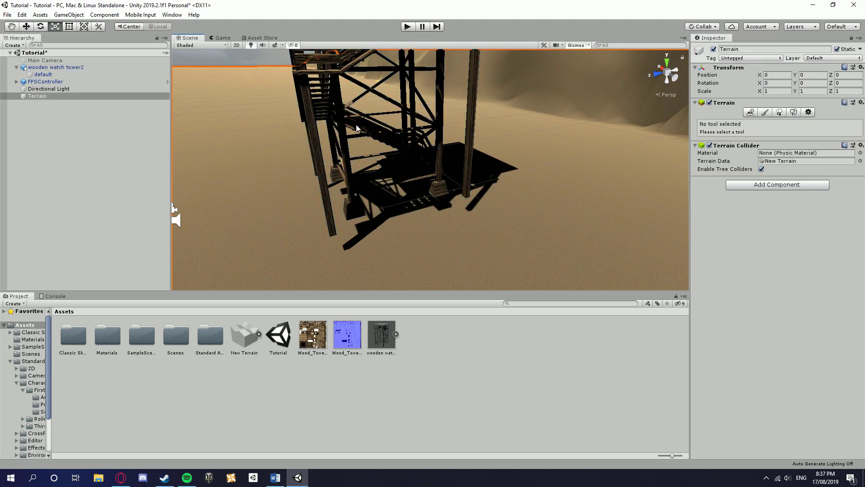
# Step: Lower the enlarged watch tower to about Y -1.46 so its legs sit in the sand
pyautogui.click(69, 67)
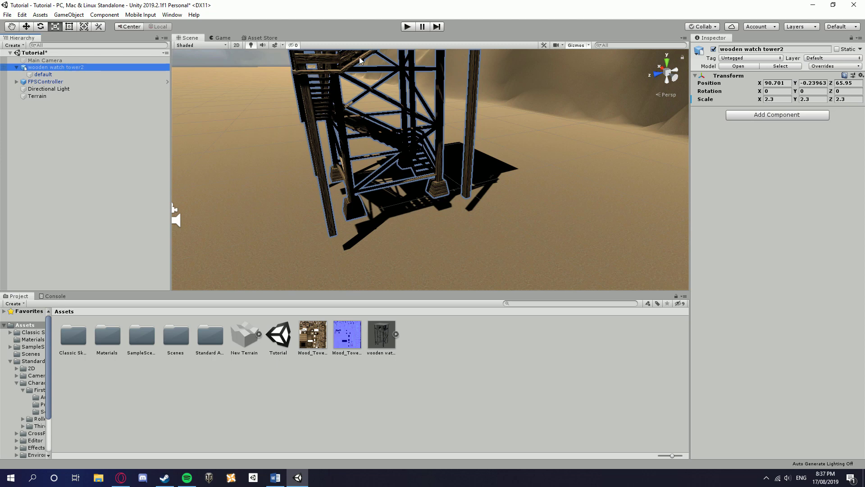
pyautogui.moveTo(442, 137); pyautogui.dragTo(441, 95, button='right')
pyautogui.scroll(-5, 441, 95)
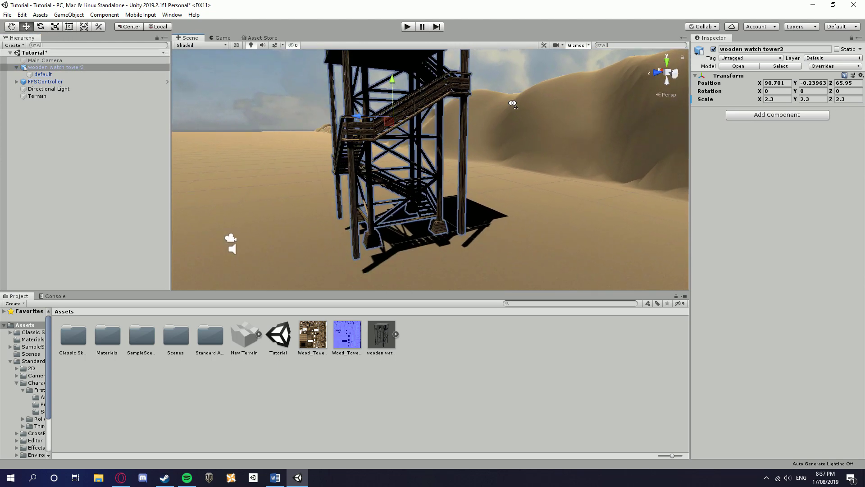
pyautogui.moveTo(389, 82); pyautogui.dragTo(385, 98)
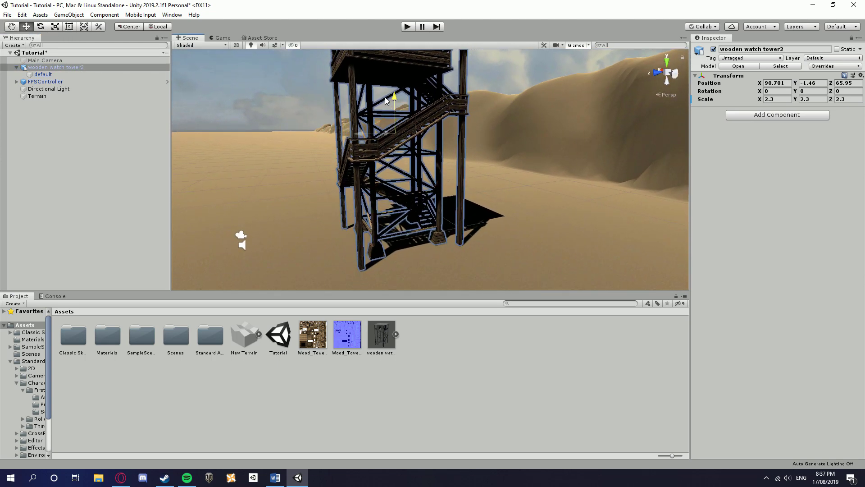
pyautogui.click(496, 228)
pyautogui.moveTo(496, 228); pyautogui.dragTo(348, 171, button='right')
pyautogui.click(358, 100)
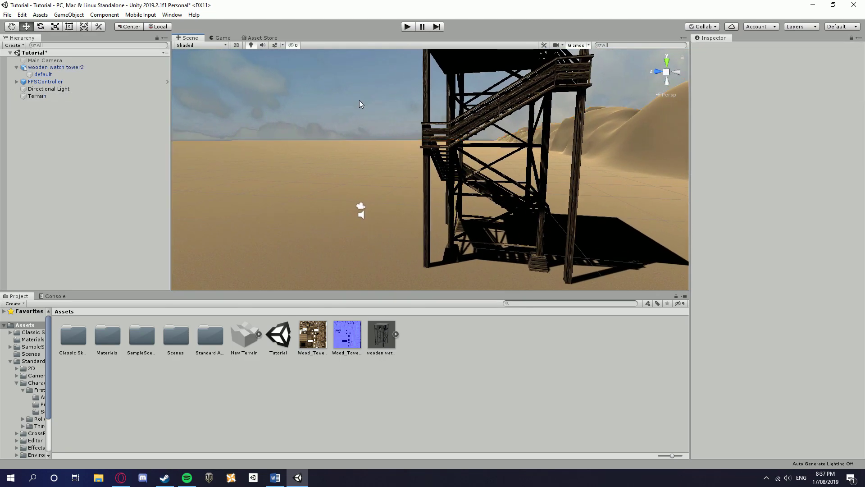
# Step: Play the scene, walk around and up the stairs of the enlarged watch tower to check its scale, and stop the playback
pyautogui.click(407, 27)
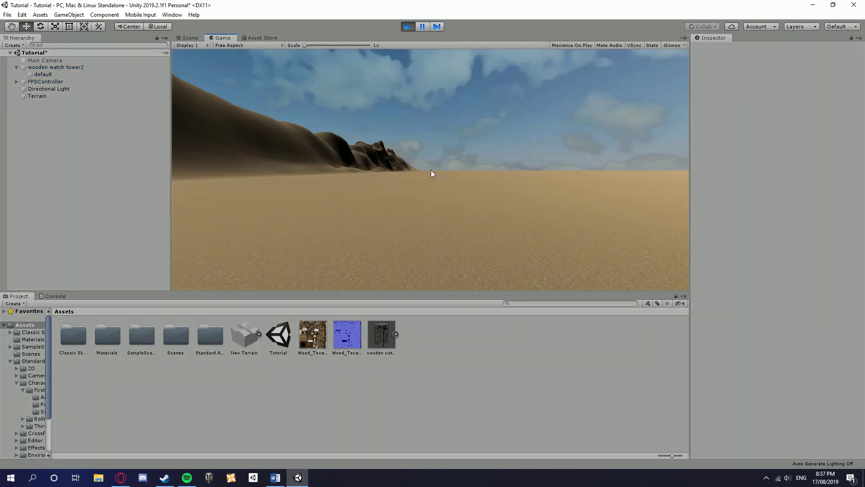
pyautogui.press('w')
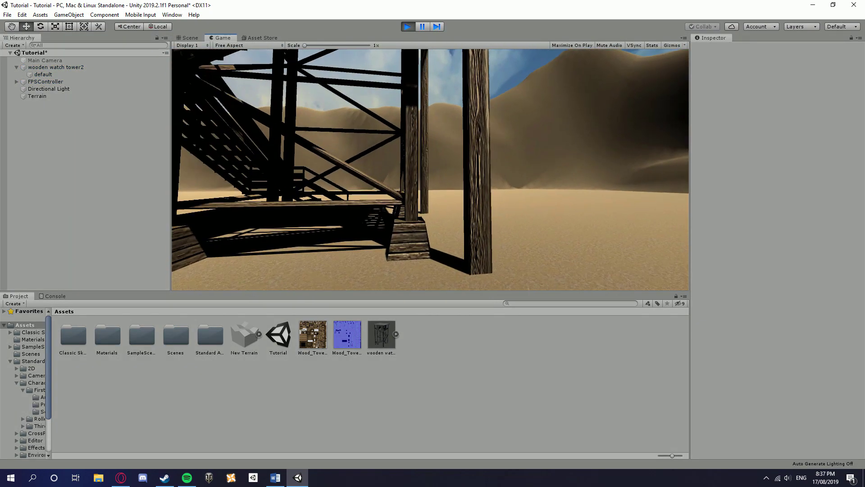
pyautogui.press('w')
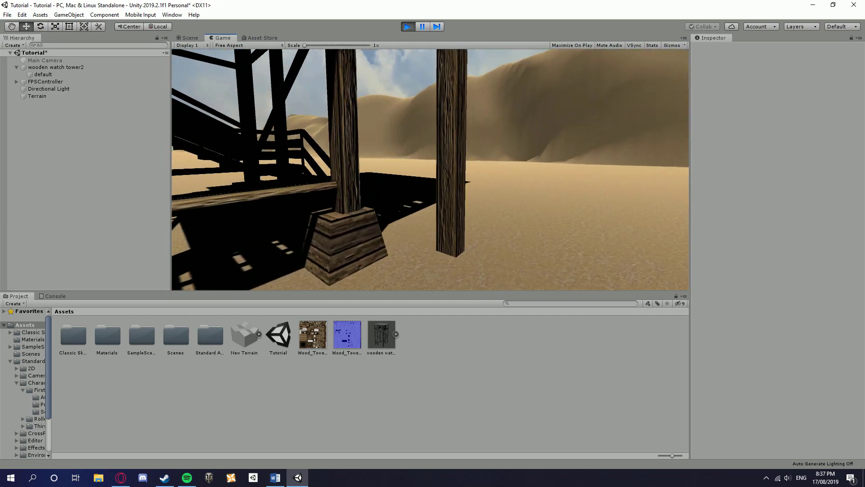
pyautogui.press('s')
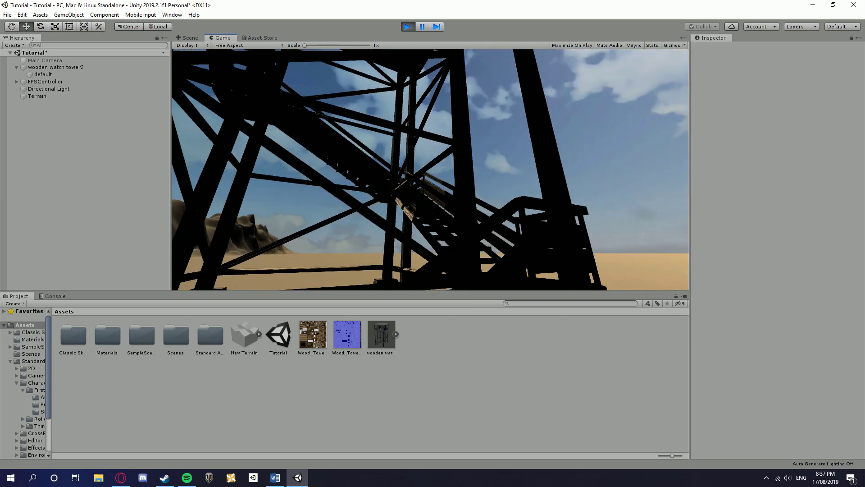
pyautogui.press('d')
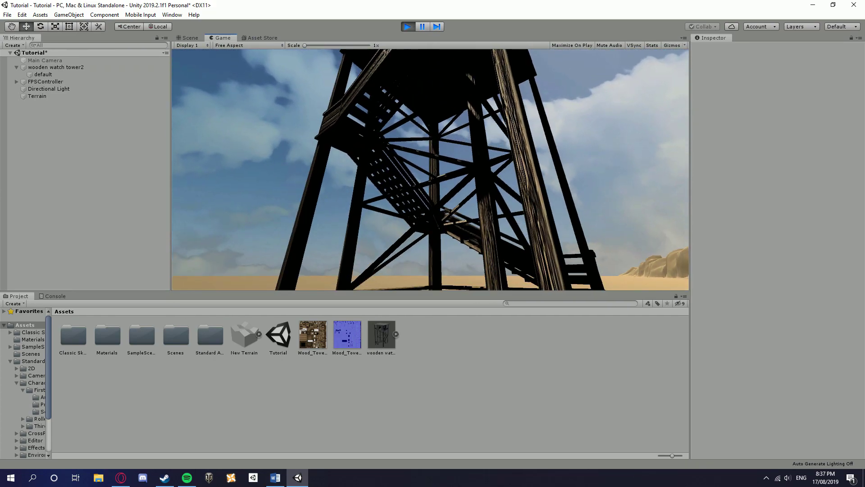
pyautogui.press('w')
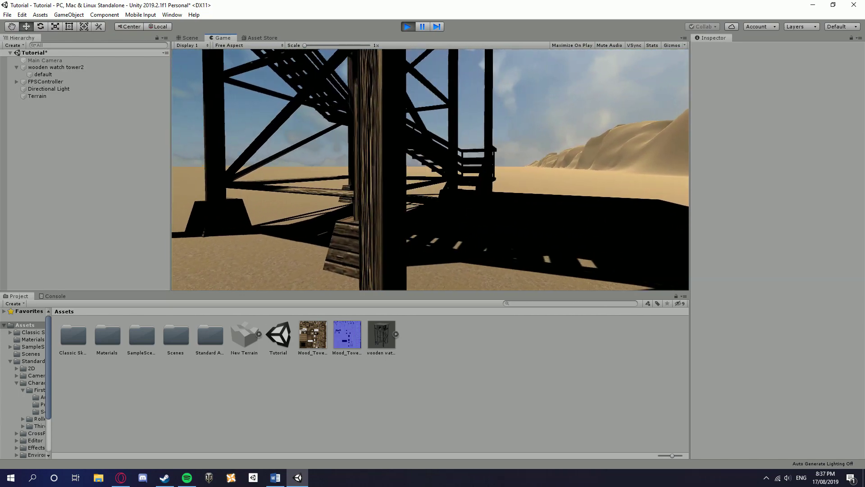
pyautogui.press('w')
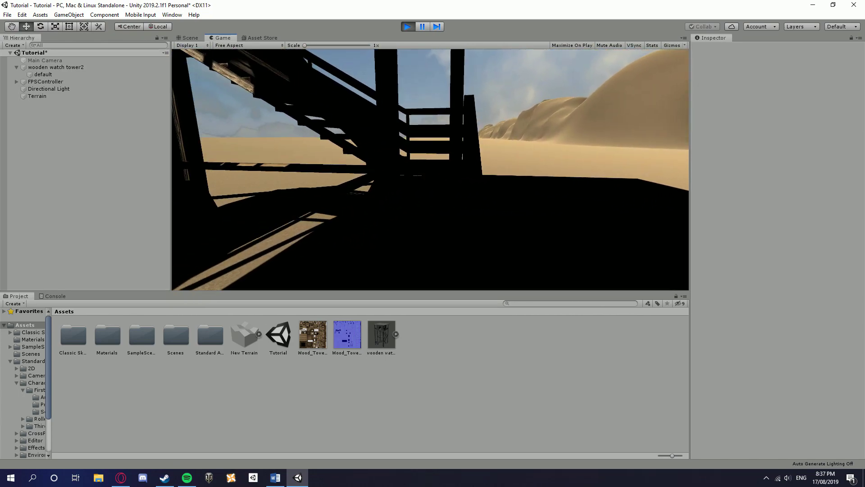
pyautogui.press('w')
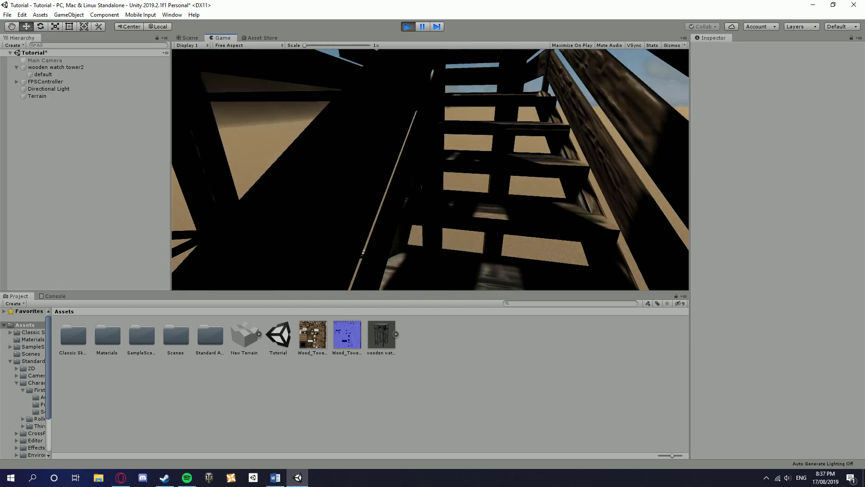
pyautogui.press('w')
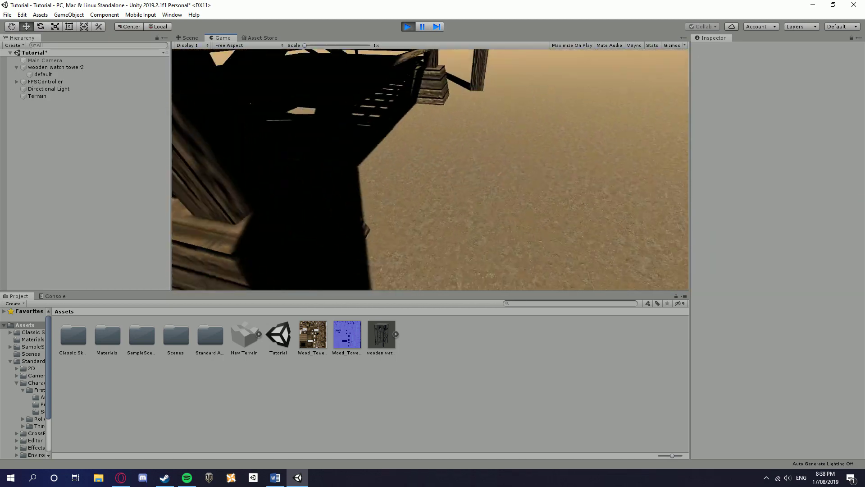
pyautogui.press('s')
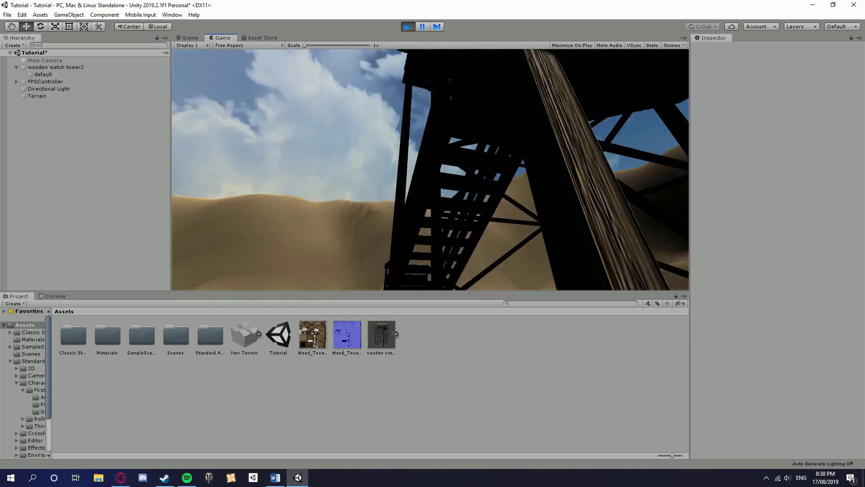
pyautogui.press('s')
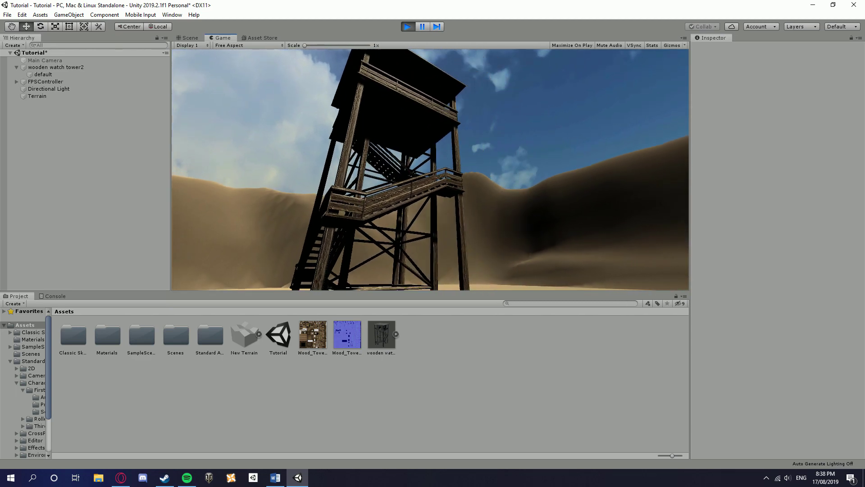
pyautogui.press('s')
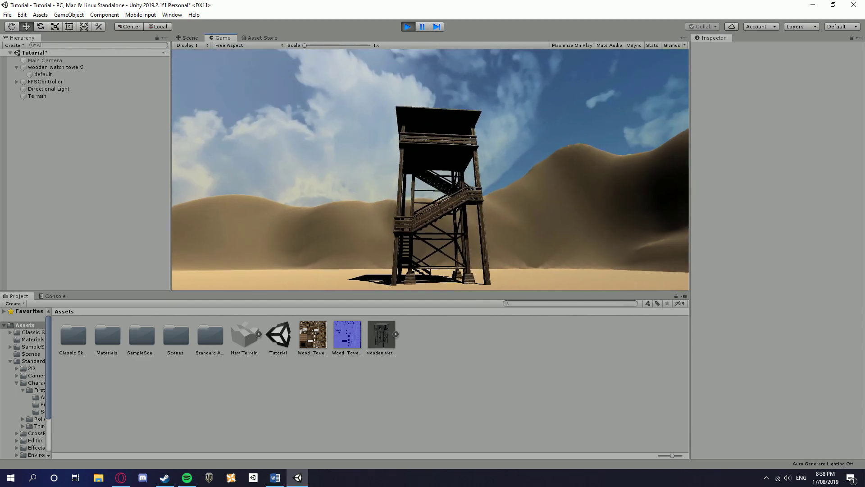
pyautogui.press('w')
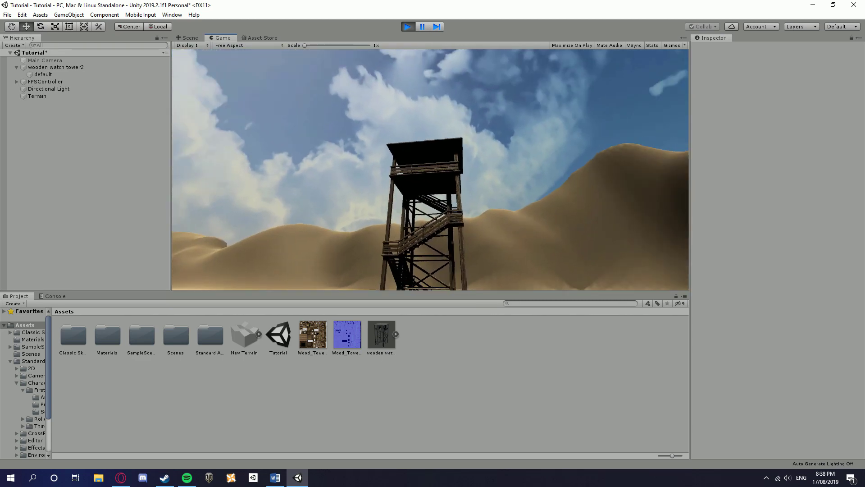
pyautogui.press('w')
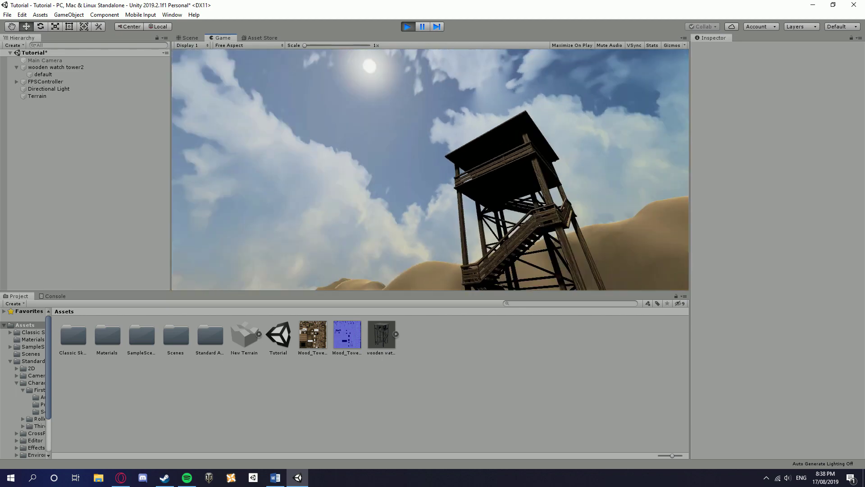
pyautogui.press('w')
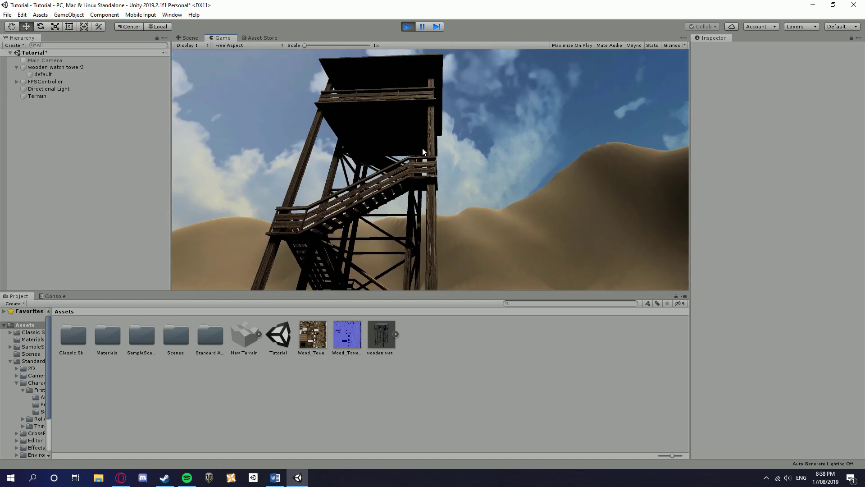
pyautogui.click(406, 27)
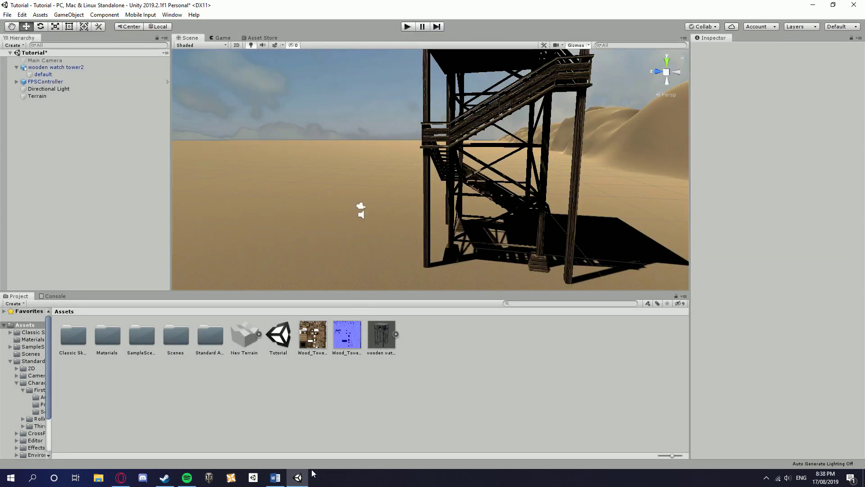
# Step: Save the Tutorial scene and the whole project
pyautogui.moveTo(397, 214); pyautogui.dragTo(454, 102, button='right')
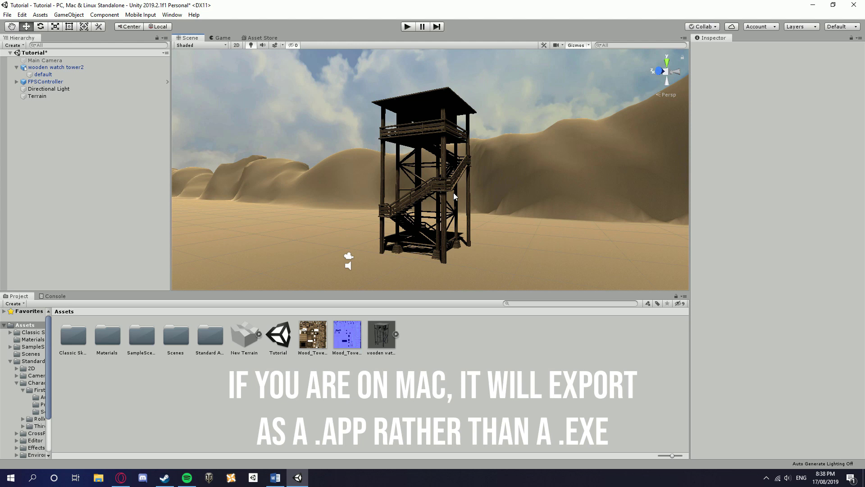
pyautogui.hotkey('ctrl', 's')
pyautogui.click(7, 14)
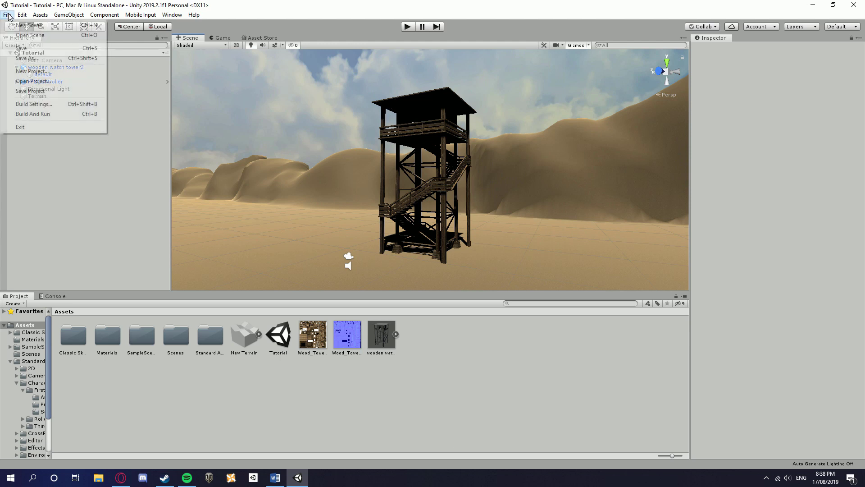
pyautogui.click(29, 48)
pyautogui.click(8, 15)
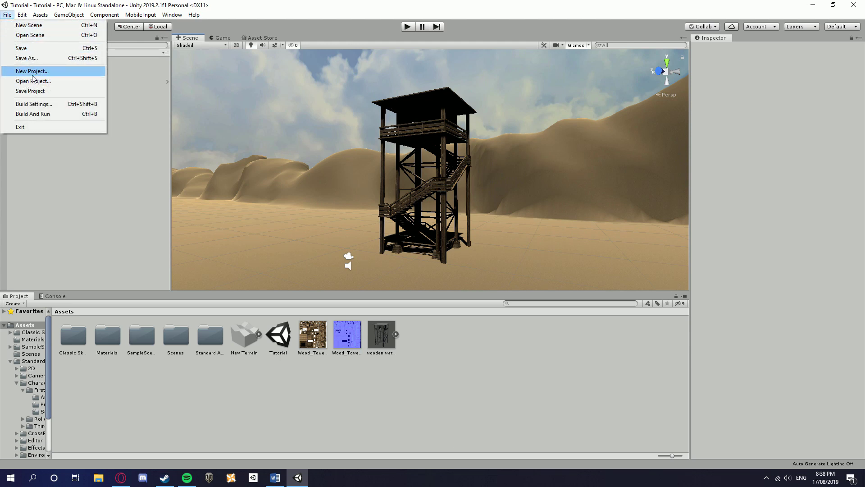
pyautogui.click(37, 91)
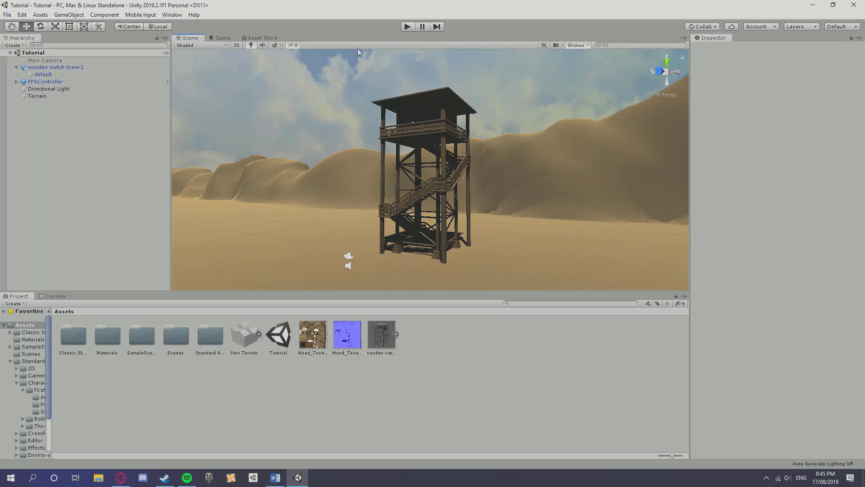
# Step: Open the build settings and add the open Tutorial scene to the scenes in the build
pyautogui.click(8, 14)
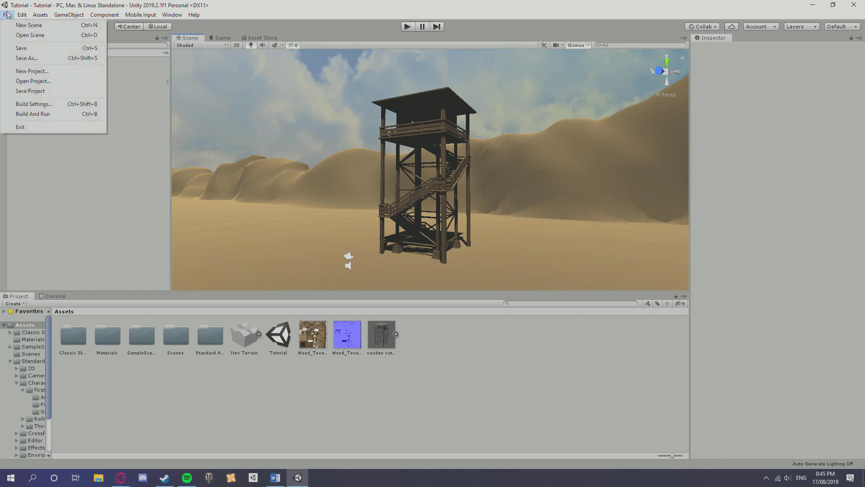
pyautogui.click(31, 105)
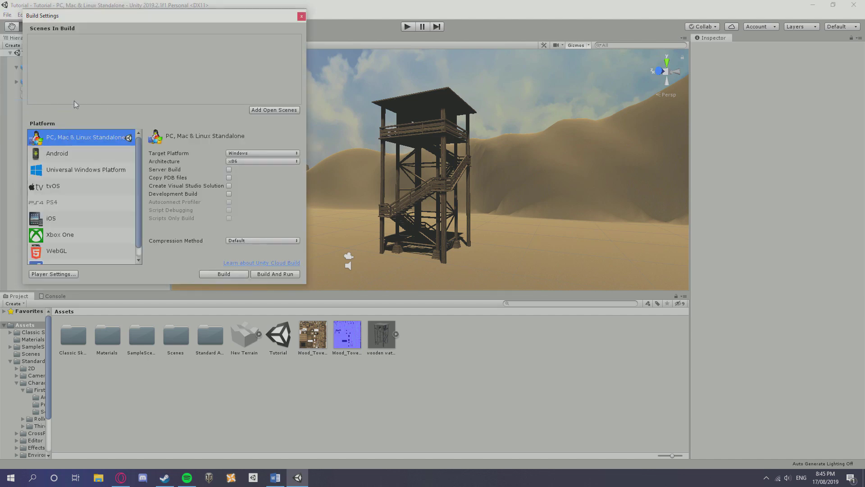
pyautogui.moveTo(68, 20); pyautogui.dragTo(113, 87)
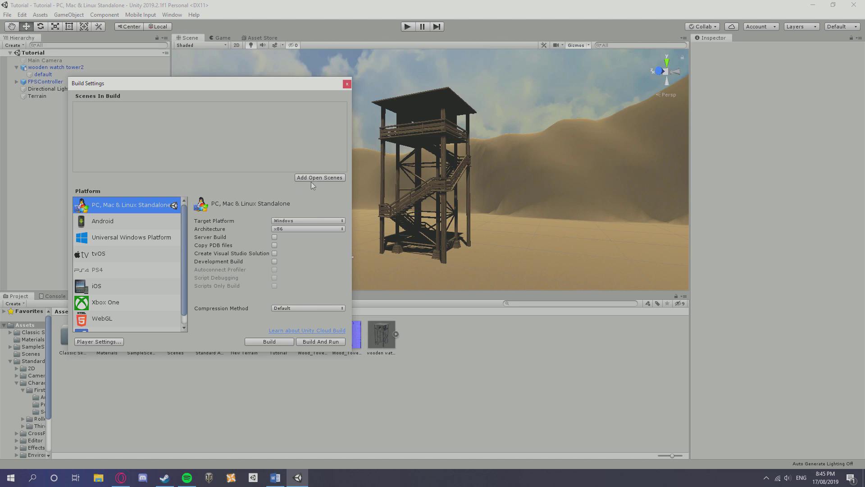
pyautogui.moveTo(233, 85); pyautogui.dragTo(247, 88)
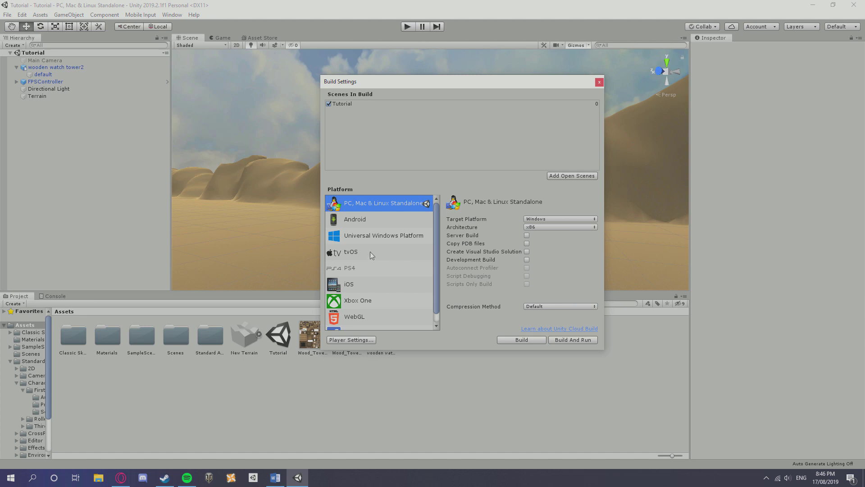
# Step: Examine the available platforms and the Architecture, Development Build and Compression Method options for the PC, Mac & Linux Standalone build
pyautogui.scroll(-1, 377, 286)
pyautogui.scroll(1, 372, 253)
pyautogui.click(551, 226)
pyautogui.click(539, 202)
pyautogui.click(526, 262)
pyautogui.click(527, 260)
pyautogui.click(561, 306)
pyautogui.click(573, 288)
# Step: Build the game for Windows x86 into a new folder named TutorialGame inside the Tutorial project folder
pyautogui.click(511, 340)
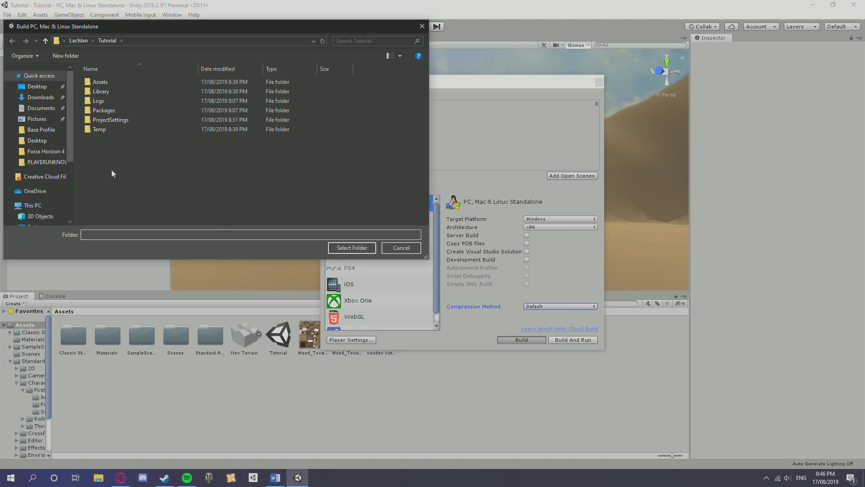
pyautogui.rightClick(112, 169)
pyautogui.moveTo(165, 273)
pyautogui.click(228, 275)
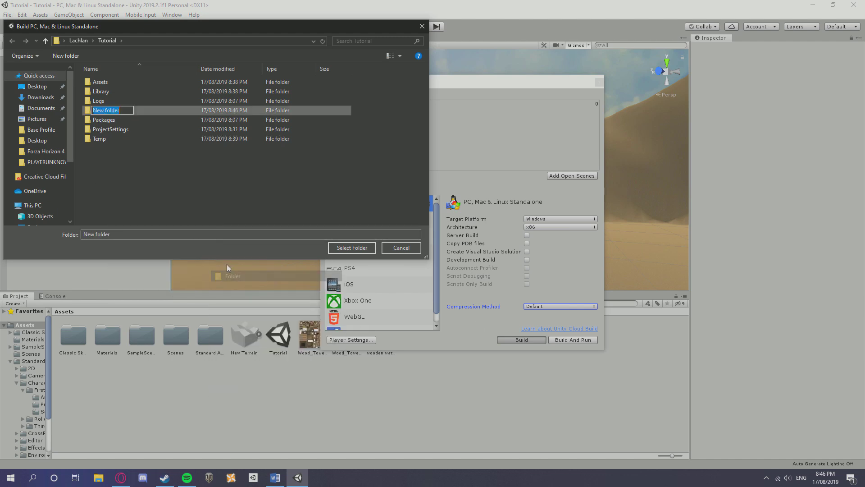
pyautogui.write('Tutorial')
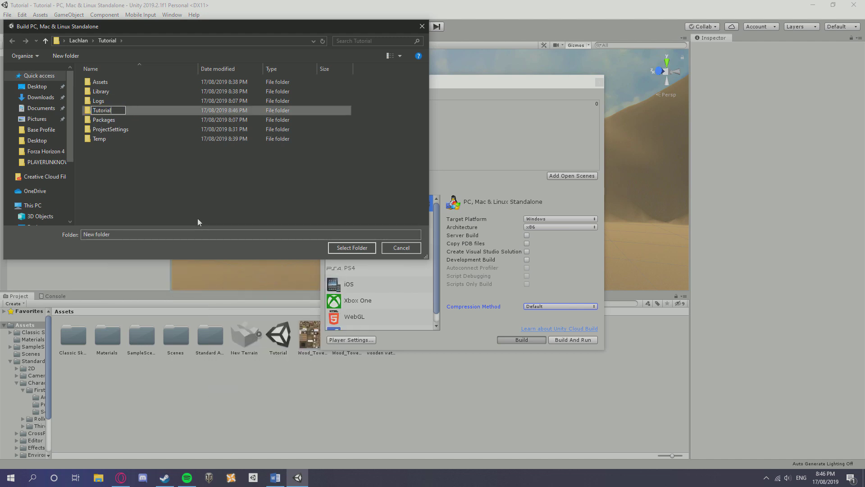
pyautogui.write('Game')
pyautogui.press('Return')
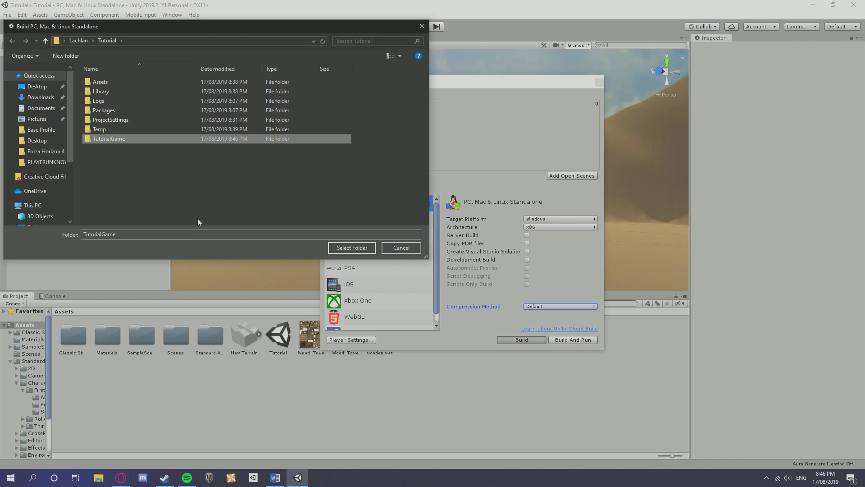
pyautogui.click(351, 249)
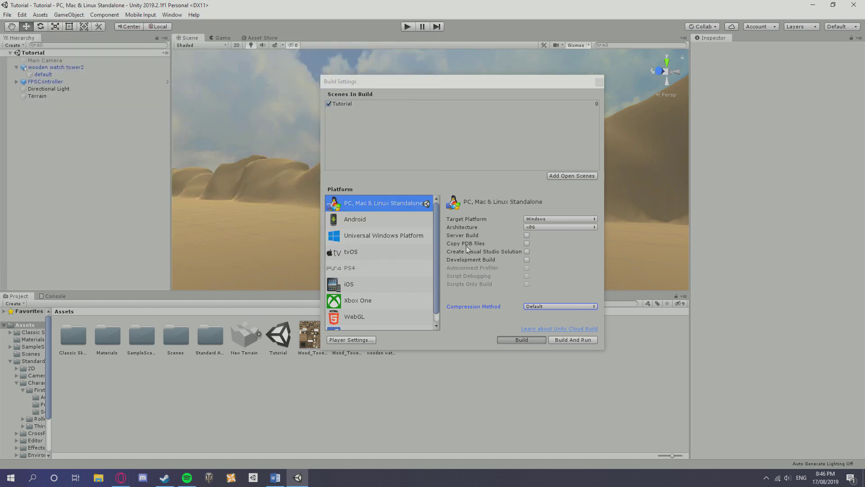
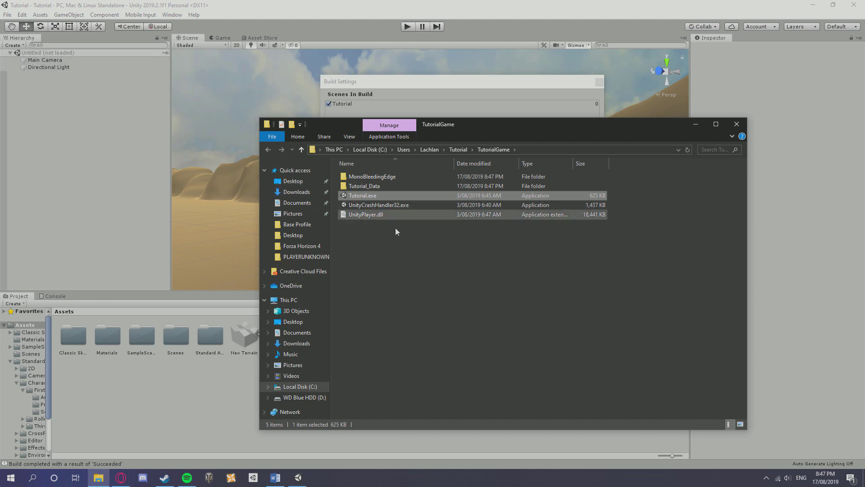
# Step: Select the built Tutorial.exe in the TutorialGame folder
pyautogui.click(413, 275)
pyautogui.click(366, 197)
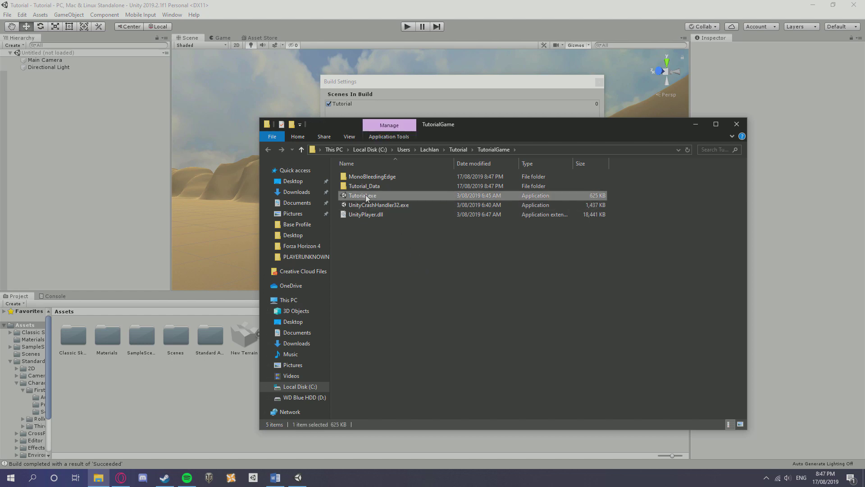